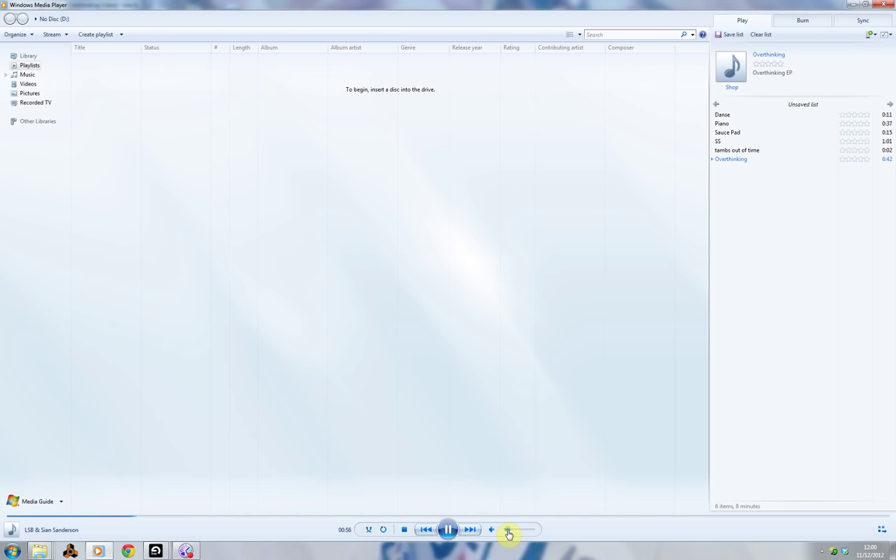
# Nudge the Windows Media Player volume up, then settle it slightly lower while Overthinking plays
pyautogui.moveTo(508, 534); pyautogui.dragTo(520, 534)
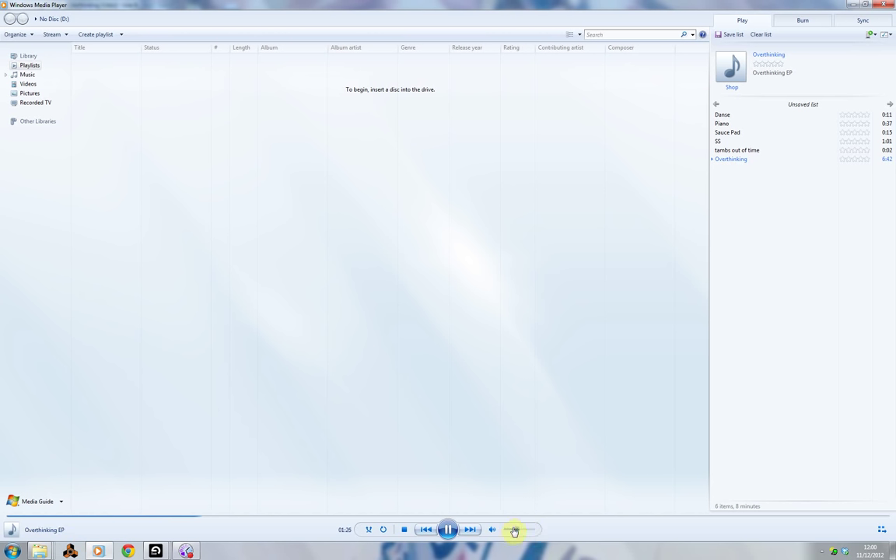
pyautogui.moveTo(517, 534); pyautogui.dragTo(505, 532)
pyautogui.click(447, 532)
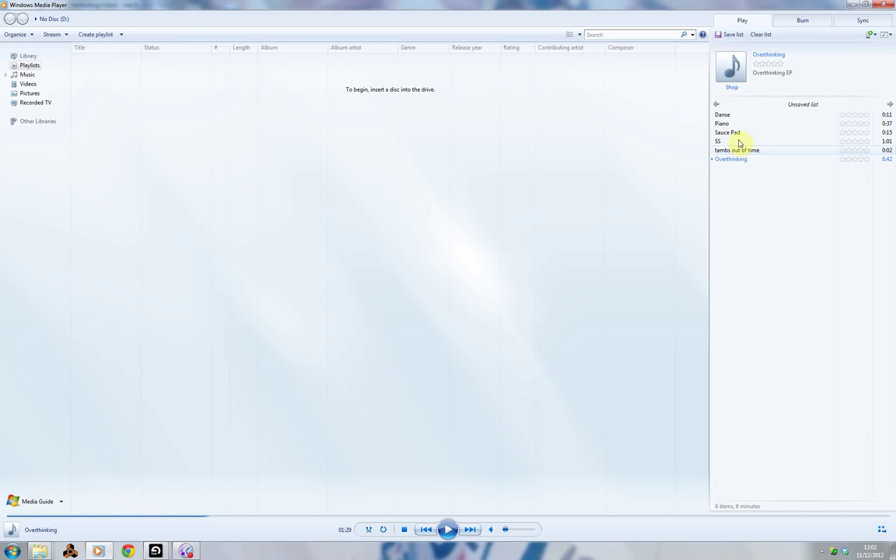
# Start playing the SS track from the playlist and fine-tune the volume
pyautogui.click(738, 142)
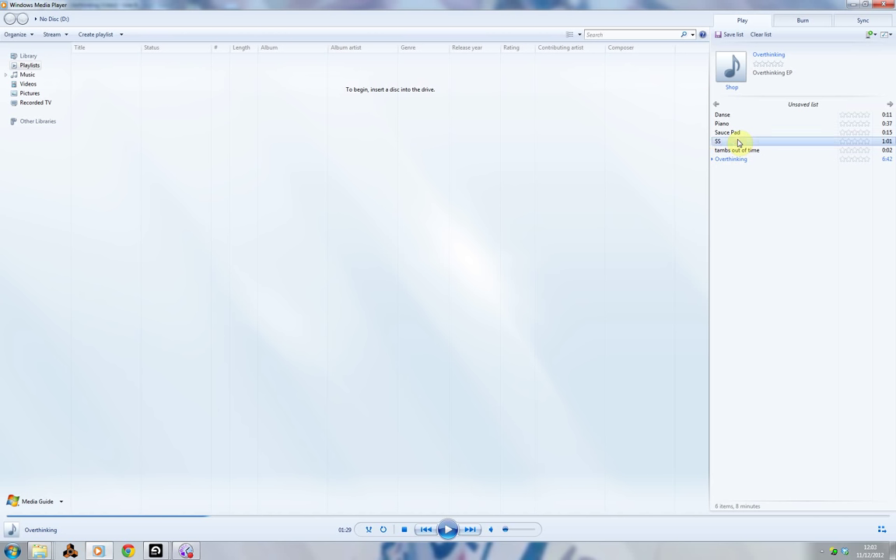
pyautogui.rightClick(738, 142)
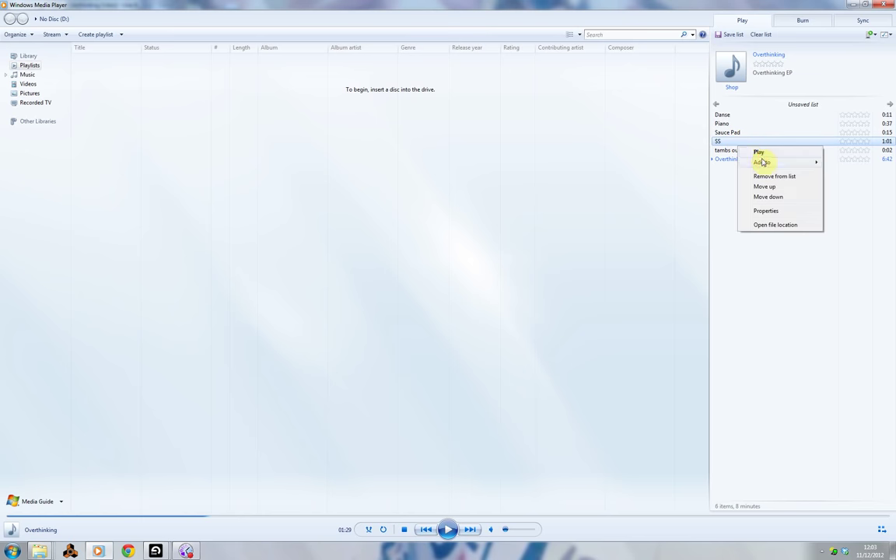
pyautogui.click(759, 153)
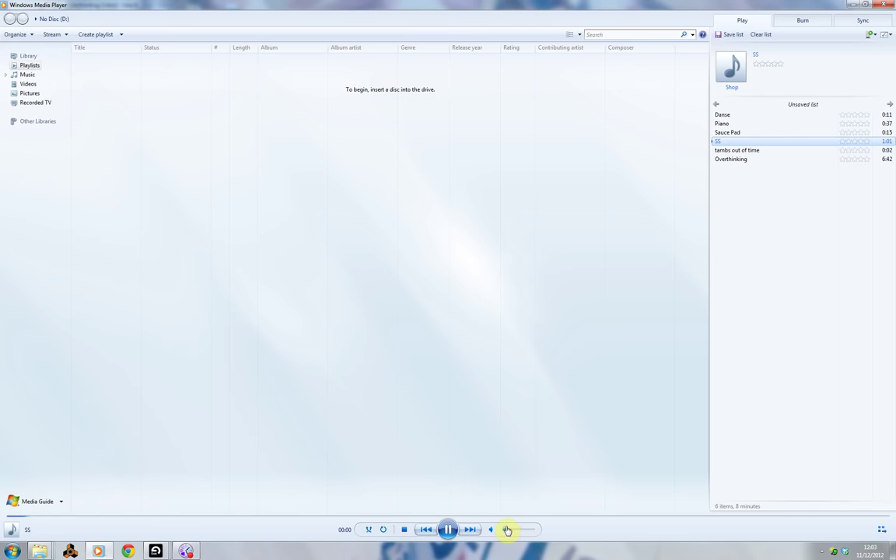
pyautogui.moveTo(514, 533); pyautogui.dragTo(518, 533)
pyautogui.moveTo(518, 534); pyautogui.dragTo(514, 534)
# Skip SS ahead to about 0:32, then pause it at 0:38
pyautogui.moveTo(88, 516); pyautogui.dragTo(6, 521)
pyautogui.moveTo(517, 532)
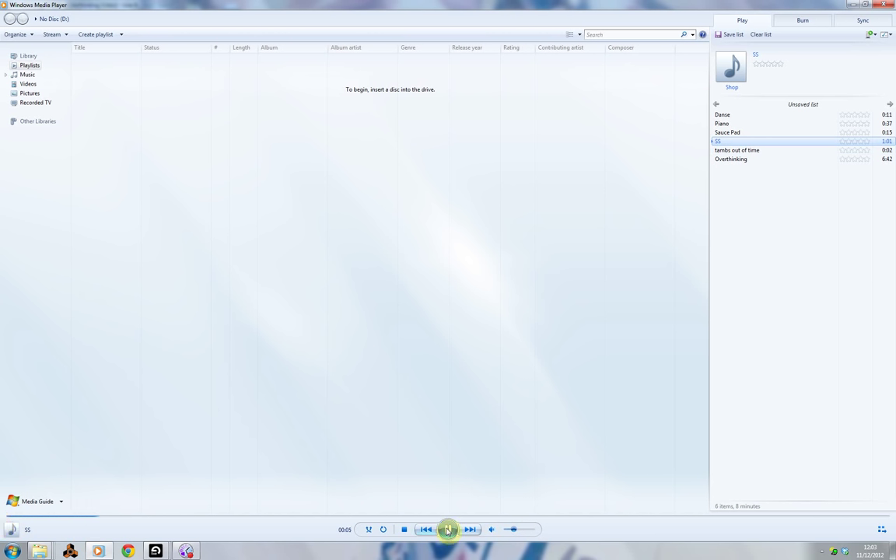
pyautogui.click(473, 516)
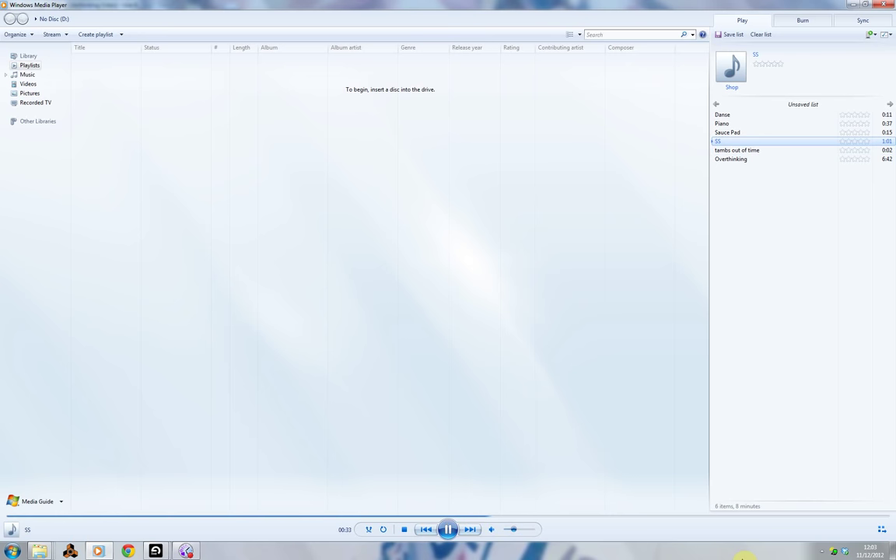
pyautogui.click(448, 534)
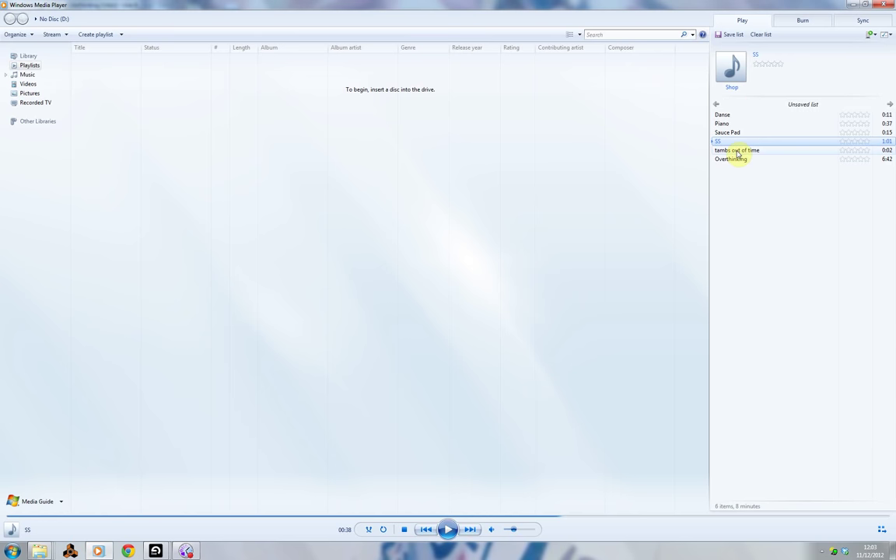
# Briefly play and pause Danse and Sauce Pad, tweaking the volume for each
pyautogui.rightClick(728, 116)
pyautogui.click(750, 127)
pyautogui.moveTo(518, 535); pyautogui.dragTo(524, 536)
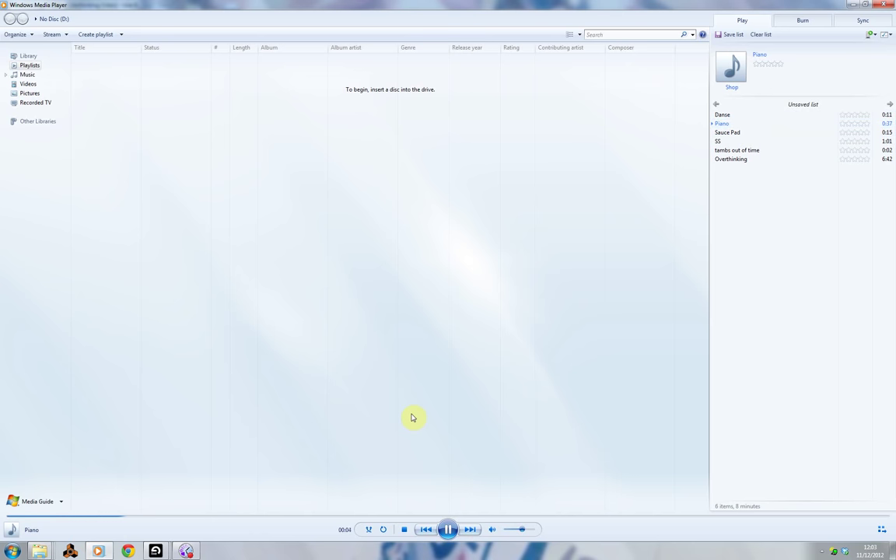
pyautogui.click(447, 529)
pyautogui.doubleClick(724, 132)
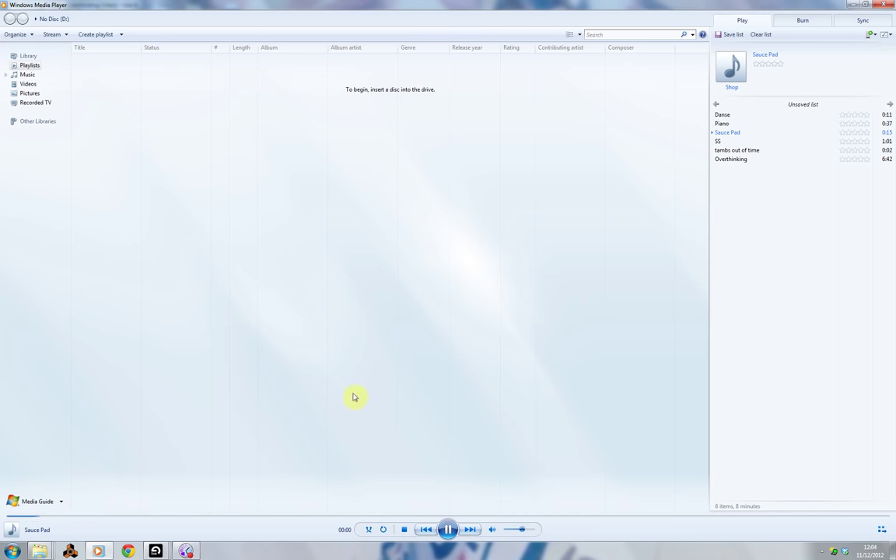
pyautogui.moveTo(522, 529); pyautogui.dragTo(512, 532)
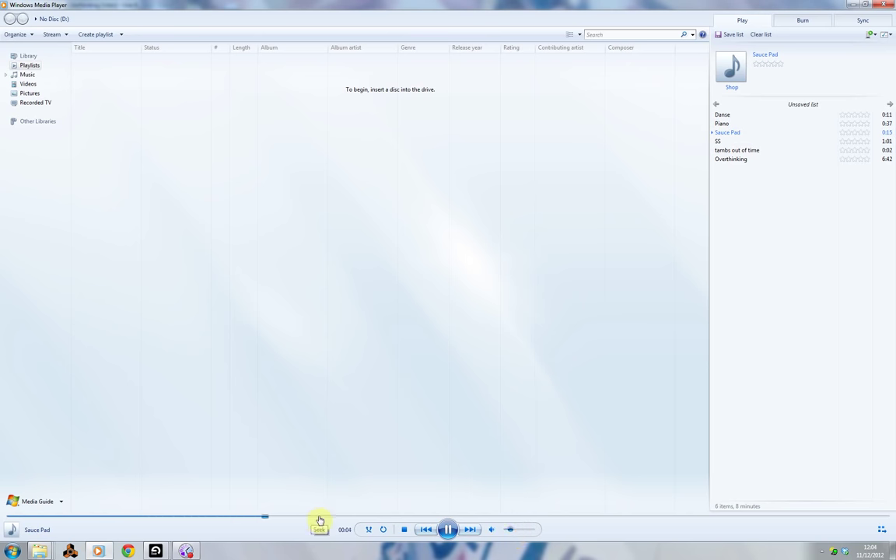
pyautogui.click(449, 530)
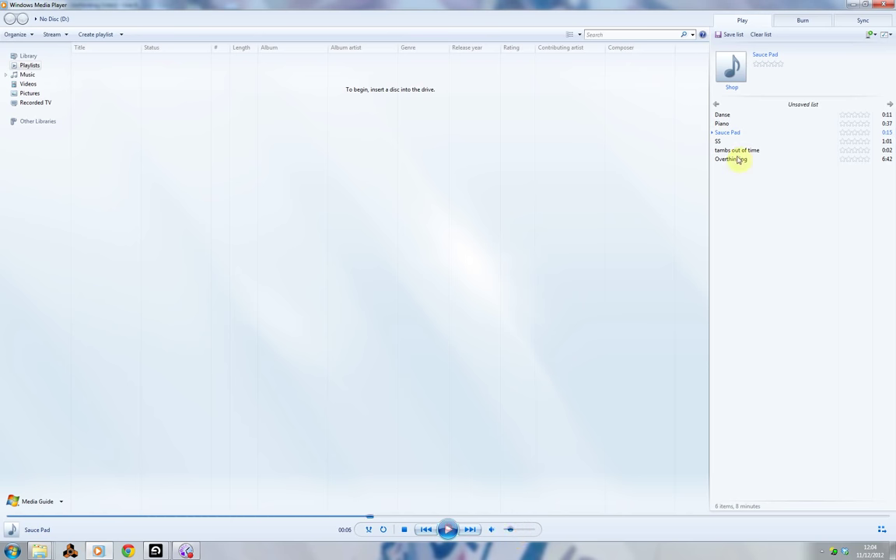
# Play and pause tambs out of time, then bring the Ableton Live project forward
pyautogui.doubleClick(727, 150)
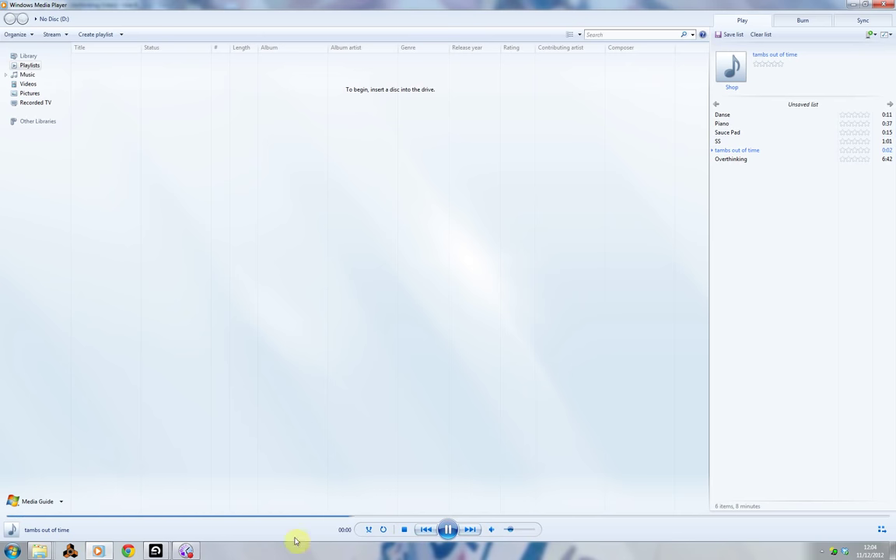
pyautogui.click(440, 530)
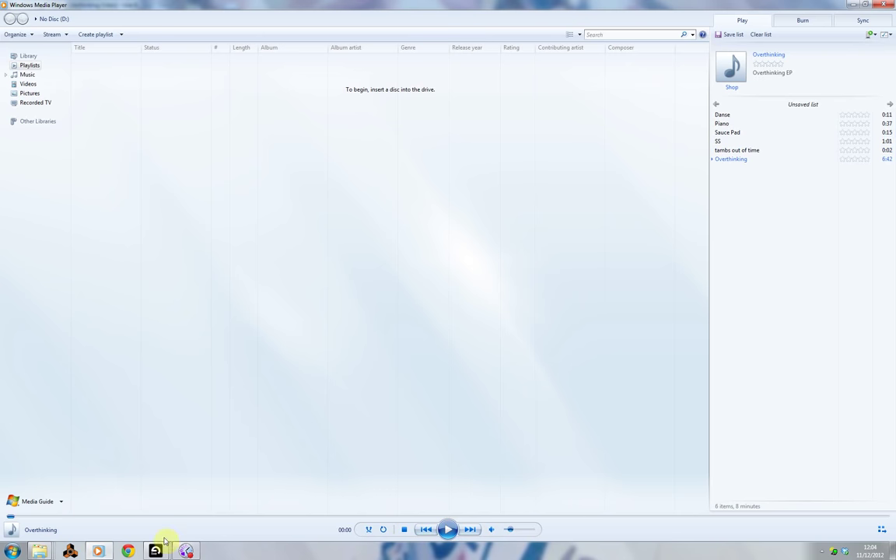
pyautogui.moveTo(156, 551)
pyautogui.click(111, 505)
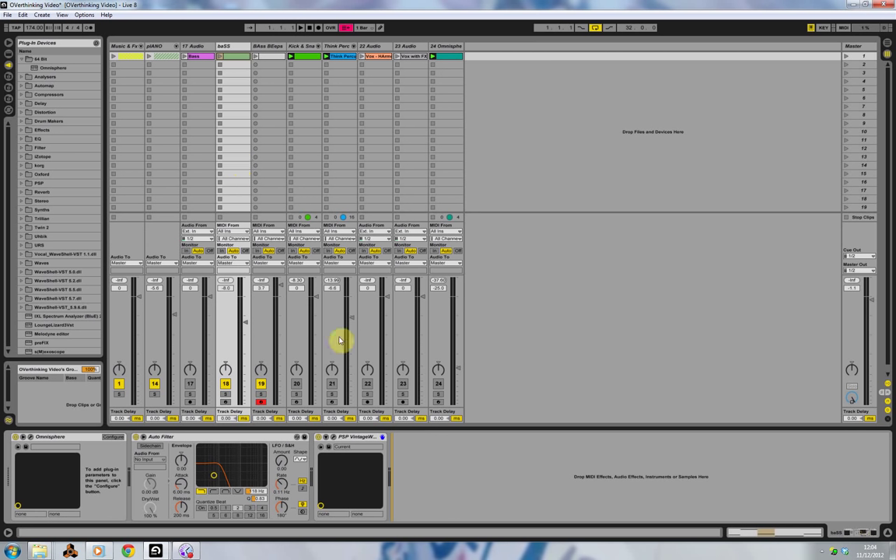
pyautogui.press('Tab')
pyautogui.press('Tab')
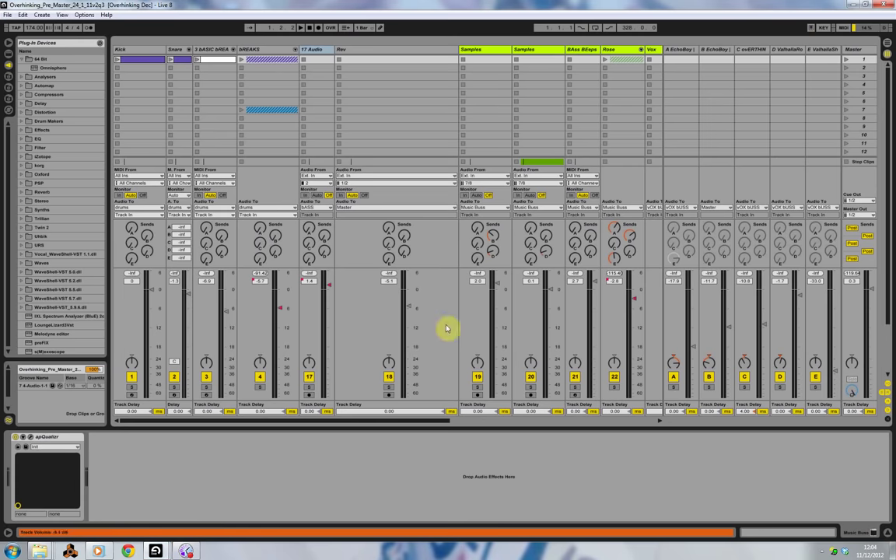
pyautogui.moveTo(334, 420); pyautogui.dragTo(110, 445)
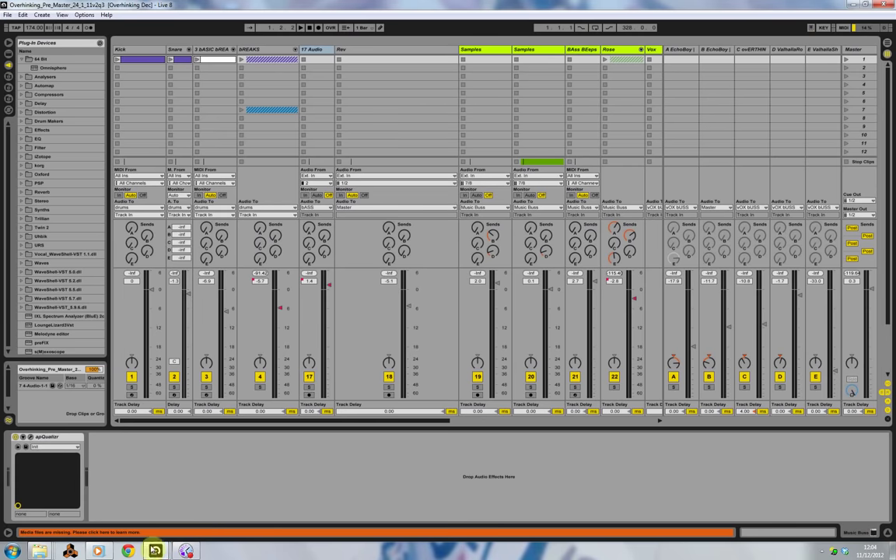
pyautogui.click(91, 509)
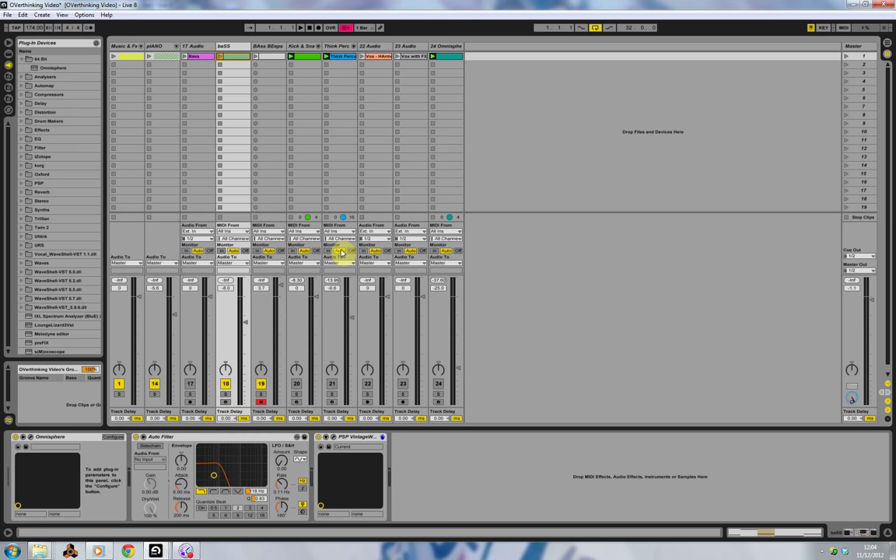
# Unfold the Music & Fx group and launch the INTRO track's SS clip
pyautogui.click(140, 46)
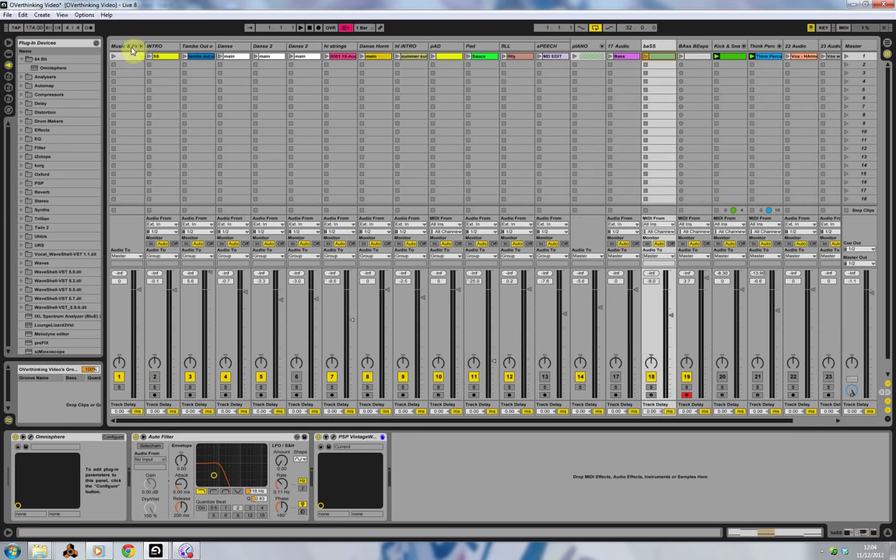
pyautogui.click(138, 47)
pyautogui.click(123, 47)
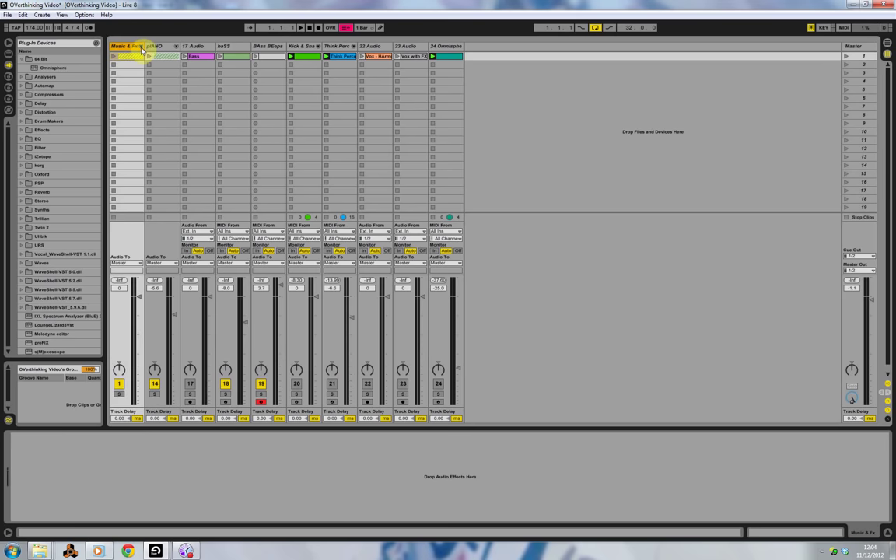
pyautogui.click(140, 47)
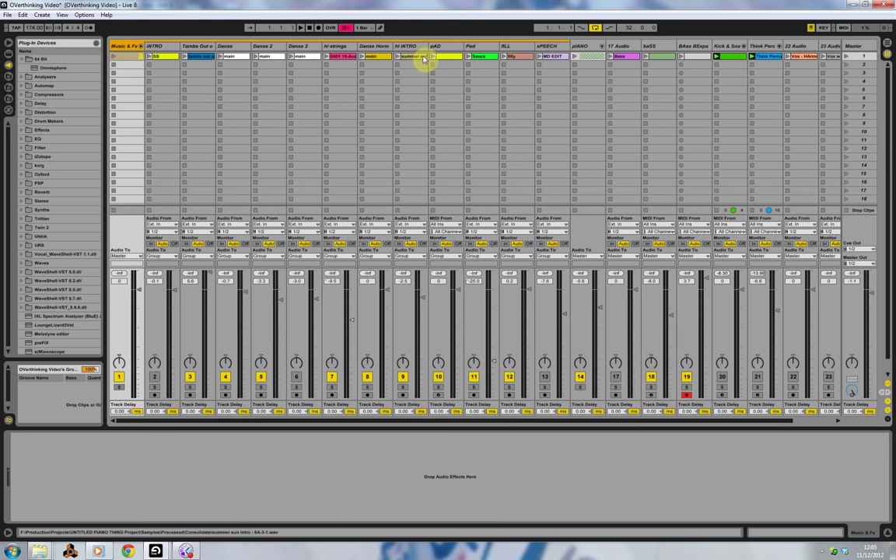
pyautogui.click(146, 47)
pyautogui.doubleClick(159, 56)
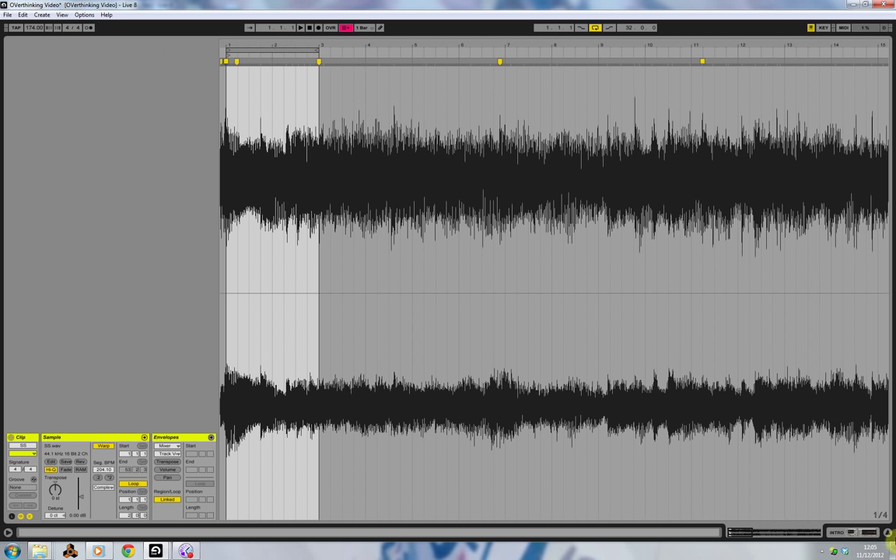
pyautogui.click(850, 533)
pyautogui.click(153, 58)
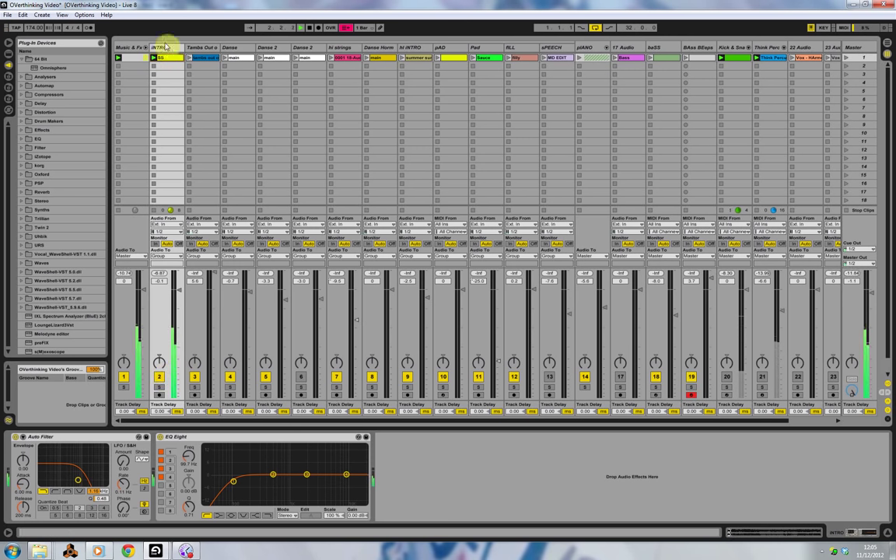
# In the INTRO clip's waveform, add then remove a warp marker near bar 3, and resume playback
pyautogui.doubleClick(155, 56)
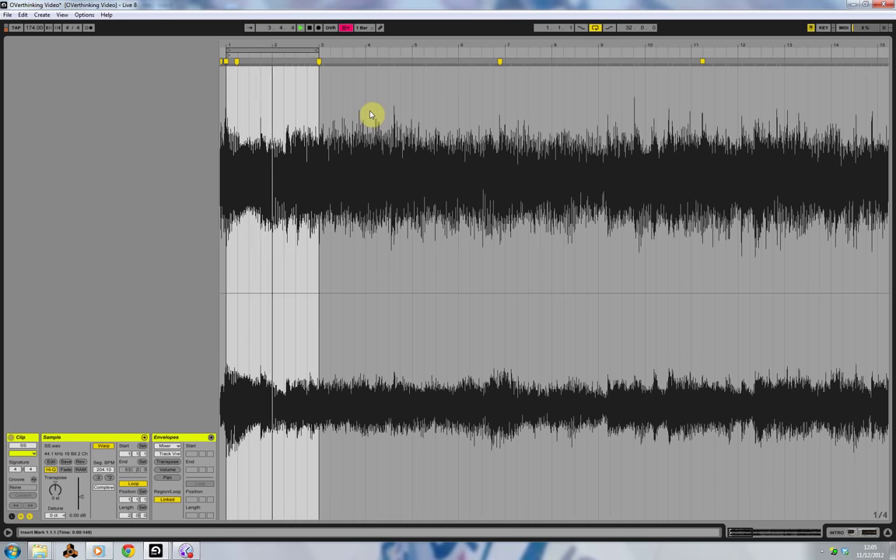
pyautogui.click(854, 536)
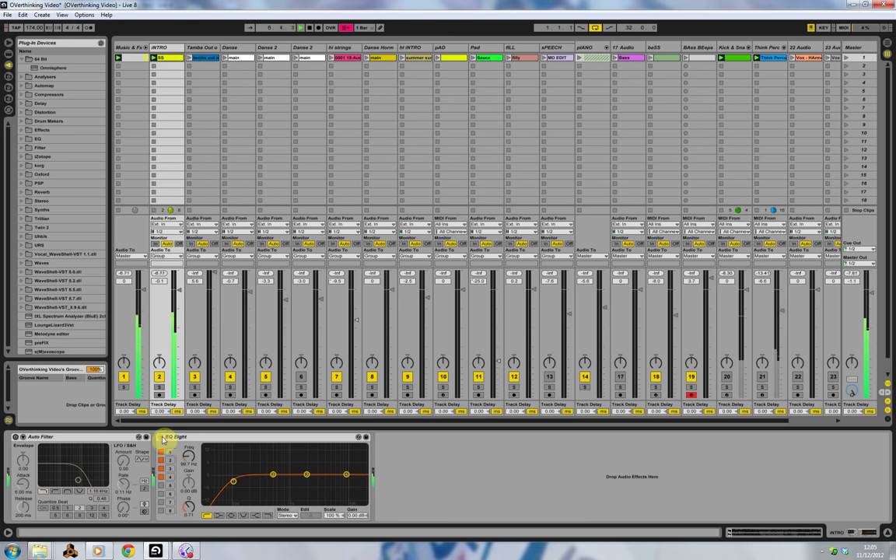
pyautogui.doubleClick(168, 61)
pyautogui.click(318, 60)
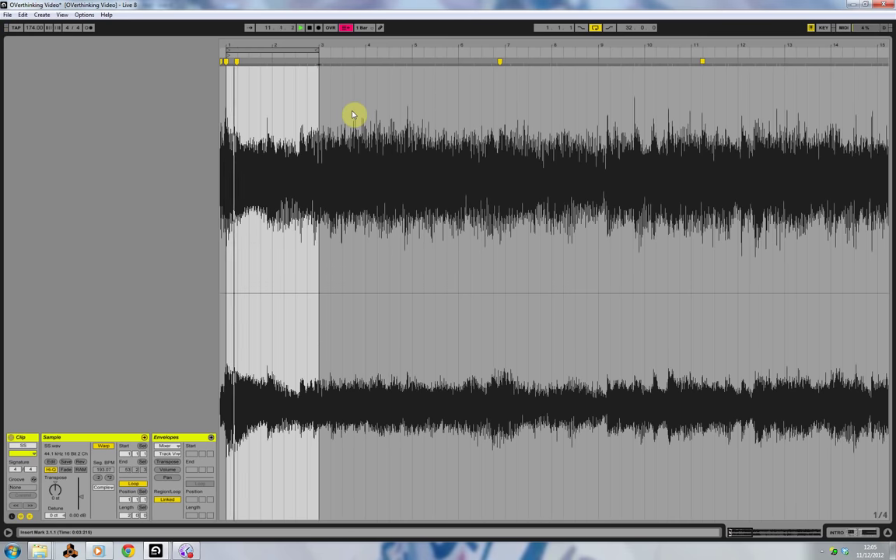
pyautogui.moveTo(329, 66); pyautogui.dragTo(324, 64)
pyautogui.doubleClick(323, 64)
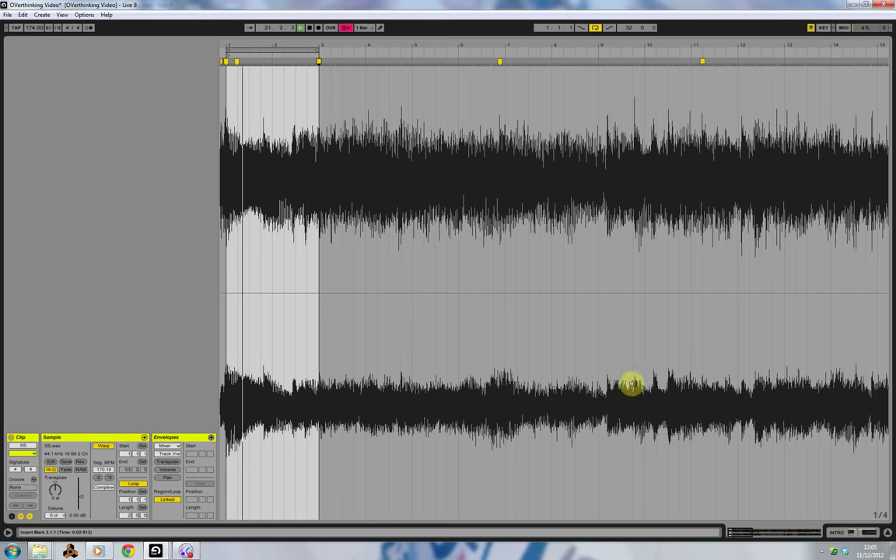
pyautogui.press('space')
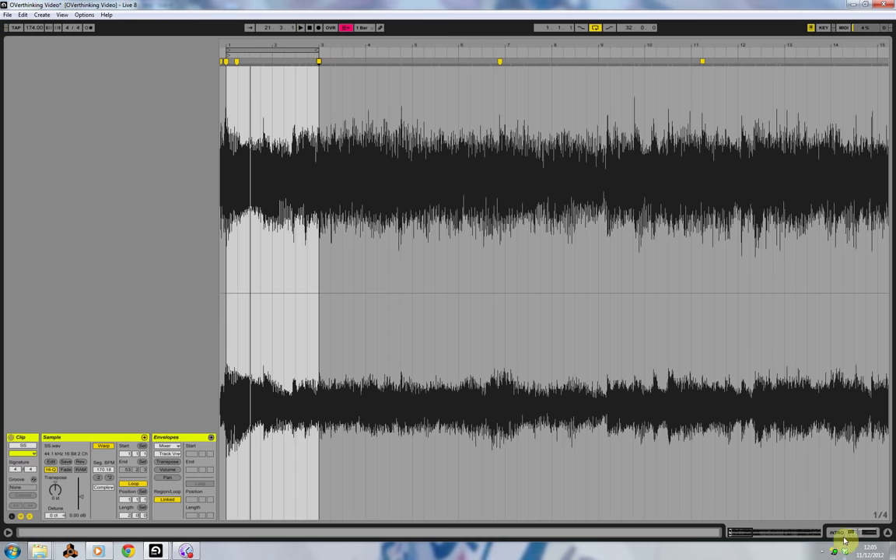
pyautogui.press('Tab')
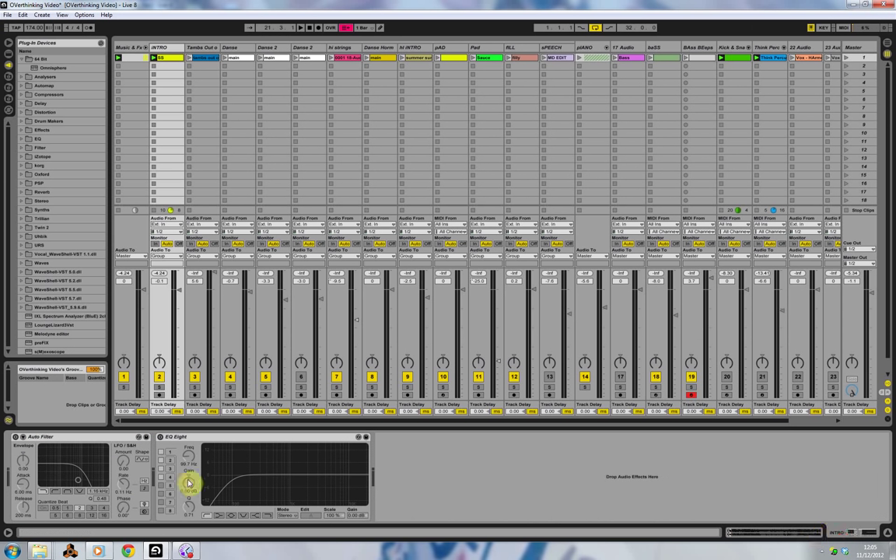
pyautogui.press('space')
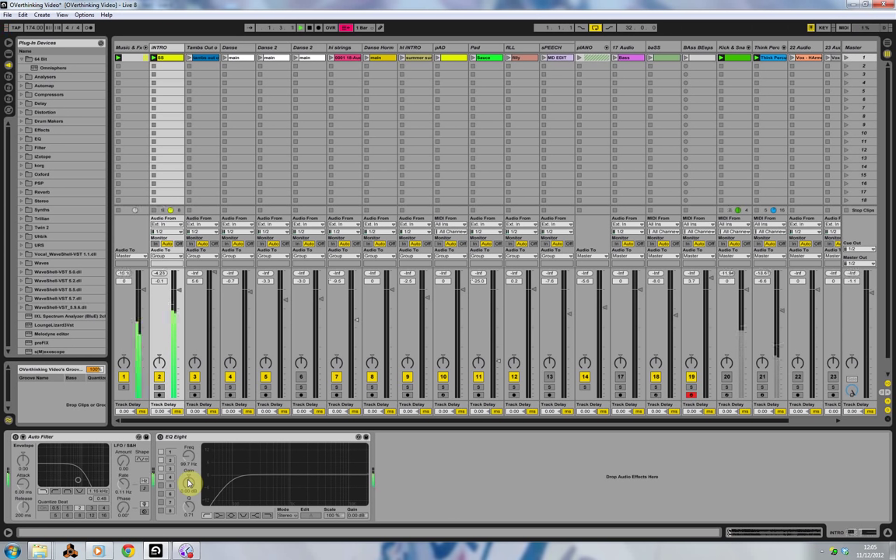
# Enable INTRO's Auto Filter with lower frequency and more resonance, and raise the EQ Eight low cut to 191 Hz
pyautogui.click(16, 436)
pyautogui.moveTo(78, 480)
pyautogui.mouseDown()
pyautogui.moveTo(50, 465)
pyautogui.moveTo(77, 484)
pyautogui.moveTo(77, 465)
pyautogui.moveTo(64, 475)
pyautogui.moveTo(77, 476)
pyautogui.mouseUp()
pyautogui.click(164, 436)
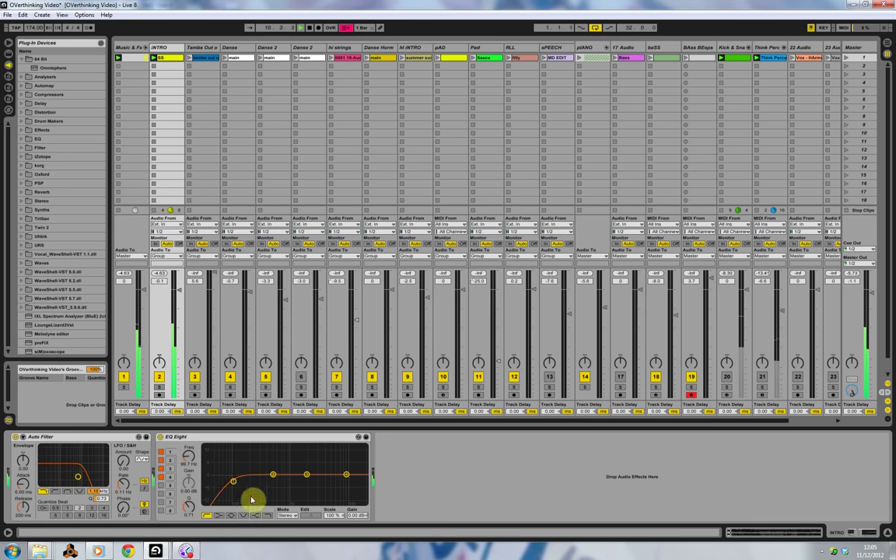
pyautogui.click(231, 487)
pyautogui.moveTo(232, 487)
pyautogui.mouseDown()
pyautogui.moveTo(245, 473)
pyautogui.moveTo(242, 482)
pyautogui.mouseUp()
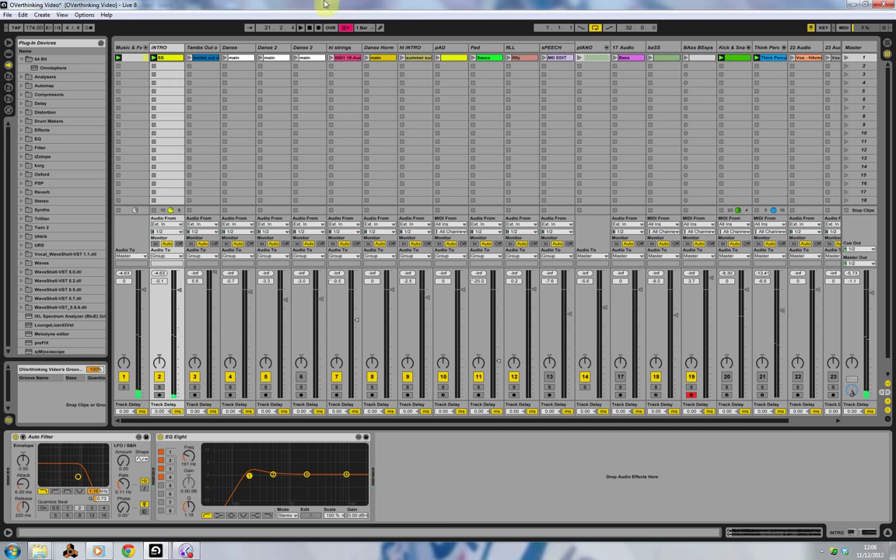
# Fold Music & Fx, unfold the pIANO group and rename the 7A - rose track to PIANO
pyautogui.click(145, 47)
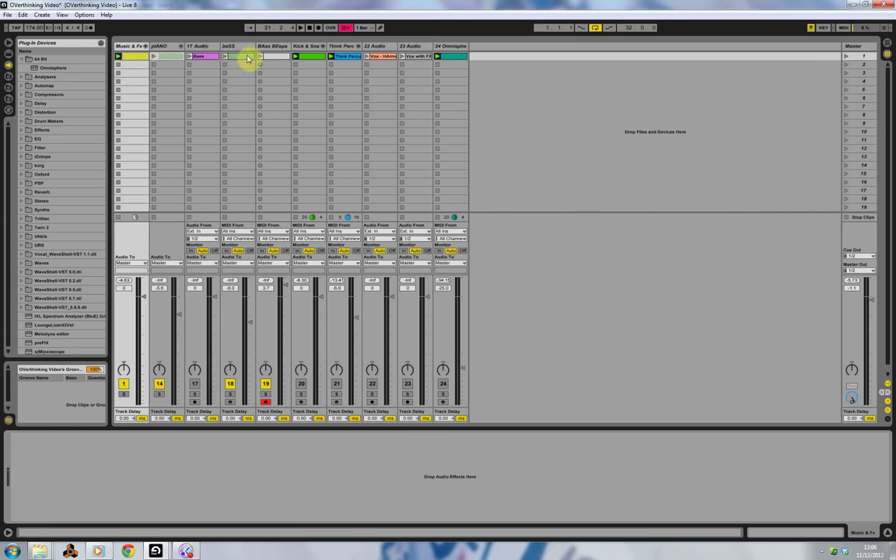
pyautogui.click(181, 47)
pyautogui.click(204, 47)
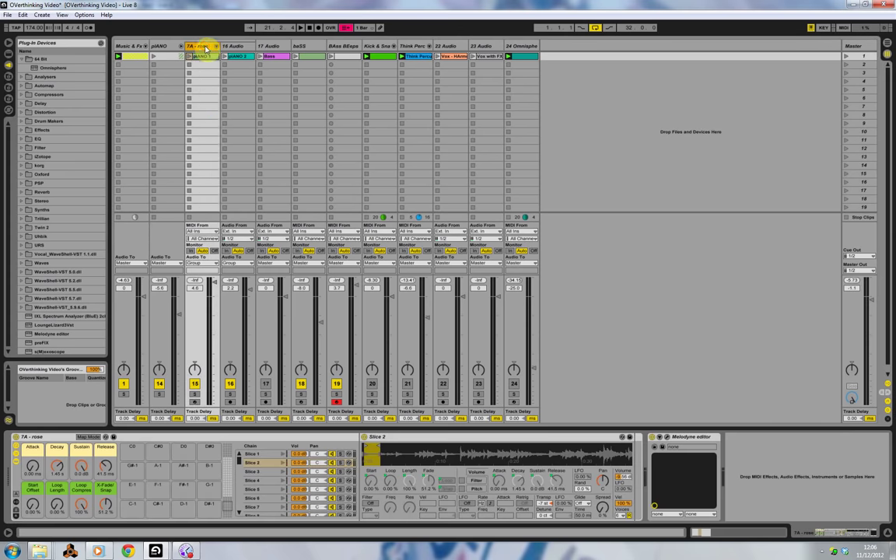
pyautogui.rightClick(204, 47)
pyautogui.click(236, 86)
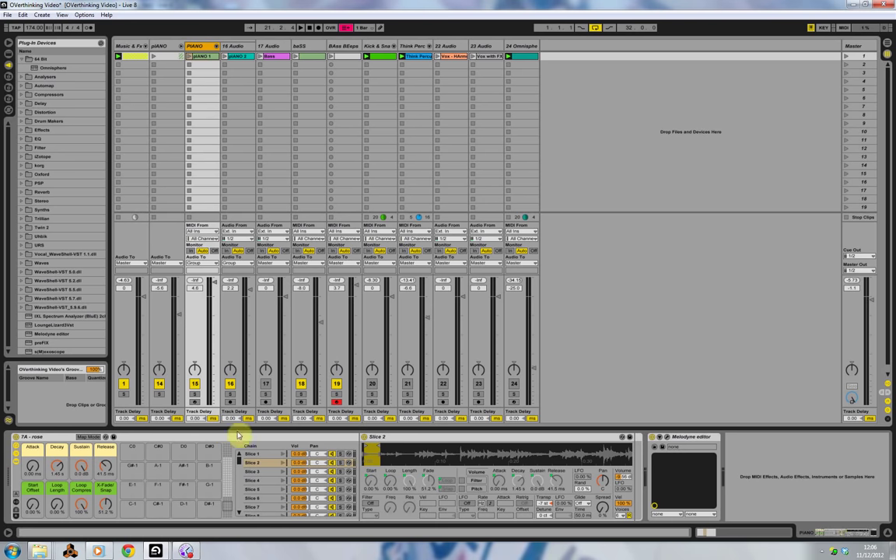
# Audition five of the piano sample's Drum Rack slices
pyautogui.click(287, 456)
pyautogui.click(284, 464)
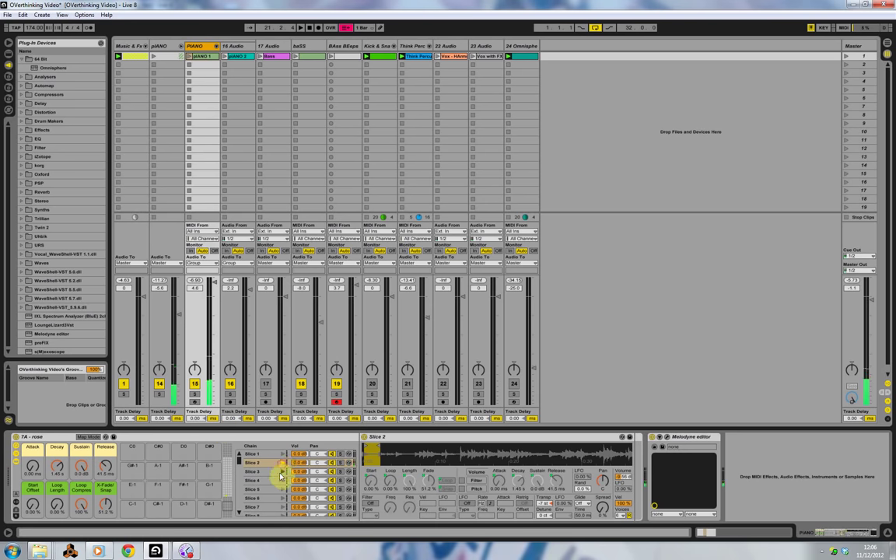
pyautogui.click(282, 472)
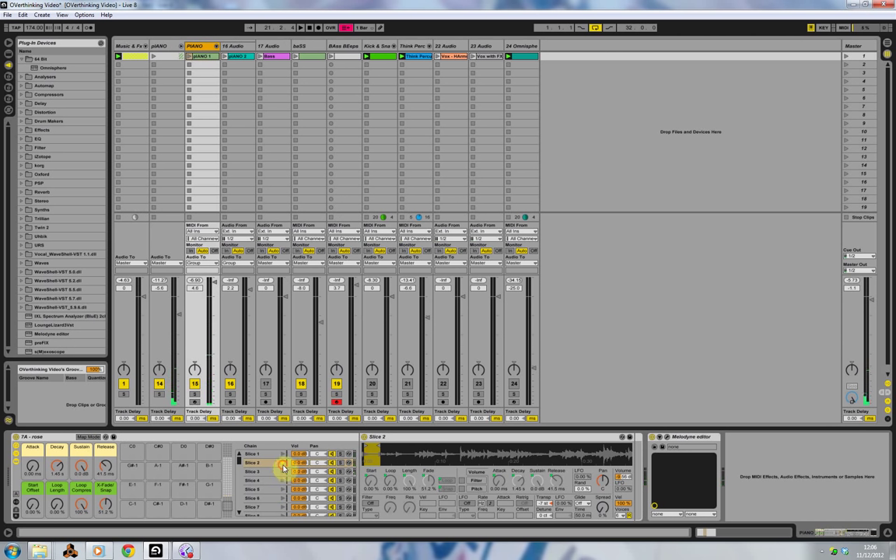
pyautogui.click(284, 469)
pyautogui.click(283, 477)
pyautogui.click(227, 46)
# Drag the piANO 2 clip's end marker left so its waveform ends earlier
pyautogui.doubleClick(241, 57)
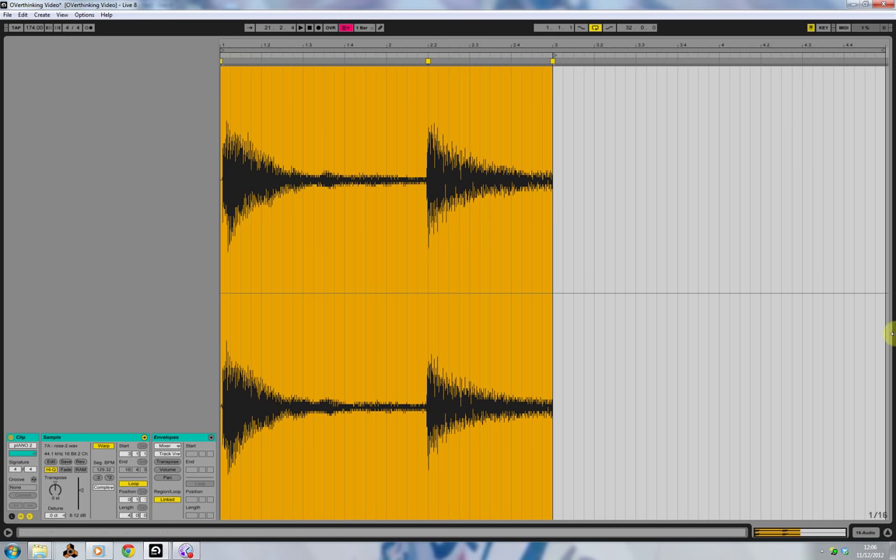
pyautogui.moveTo(552, 60)
pyautogui.mouseDown()
pyautogui.moveTo(498, 70)
pyautogui.moveTo(567, 72)
pyautogui.moveTo(504, 76)
pyautogui.moveTo(552, 72)
pyautogui.mouseUp()
# Launch the PIANO clip, restart the transport from the top, and launch piANO 2 on 16 Audio
pyautogui.click(864, 535)
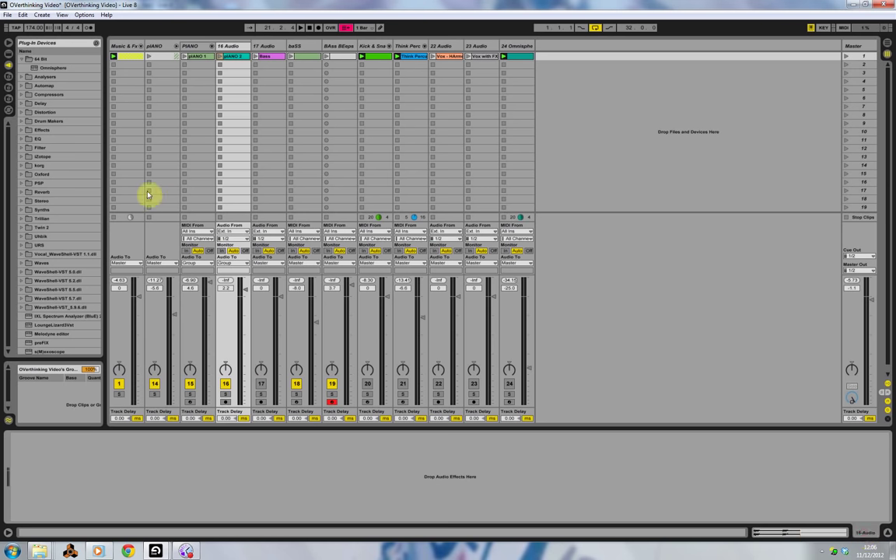
pyautogui.click(184, 57)
pyautogui.click(220, 58)
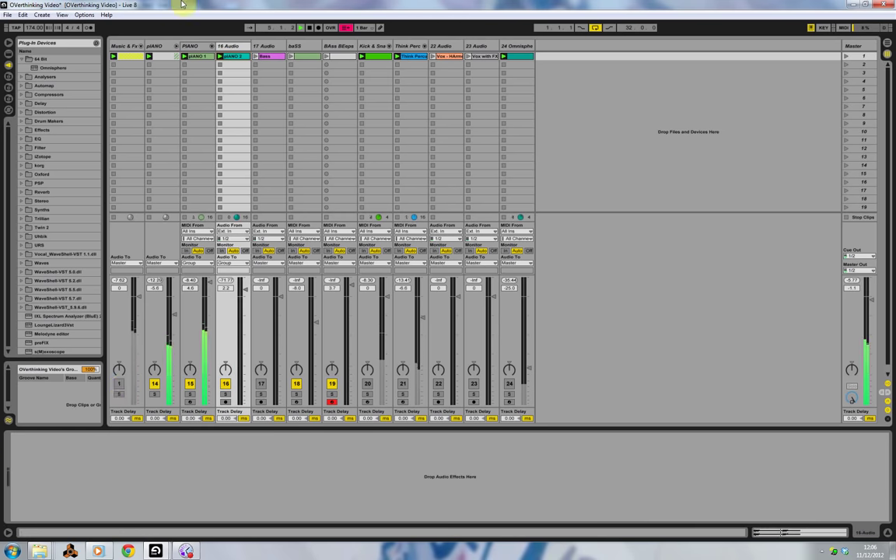
pyautogui.click(308, 28)
pyautogui.click(299, 29)
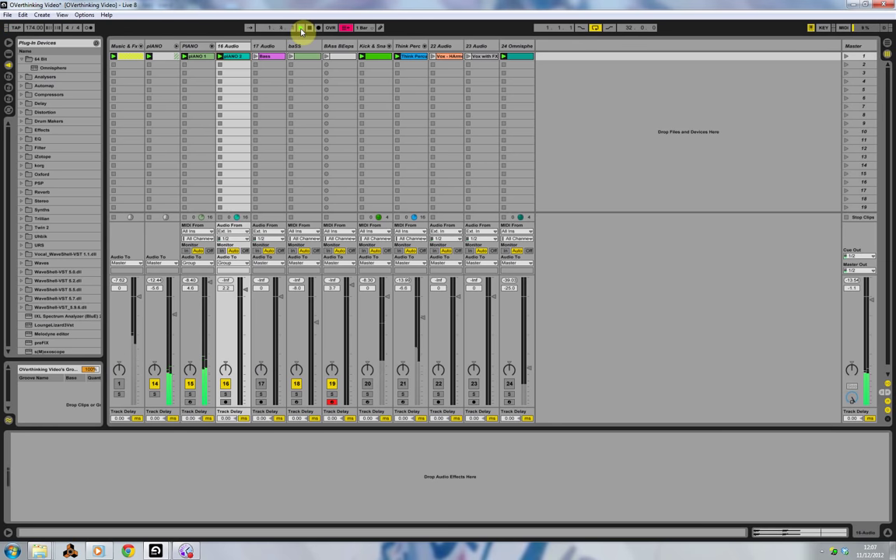
pyautogui.click(222, 58)
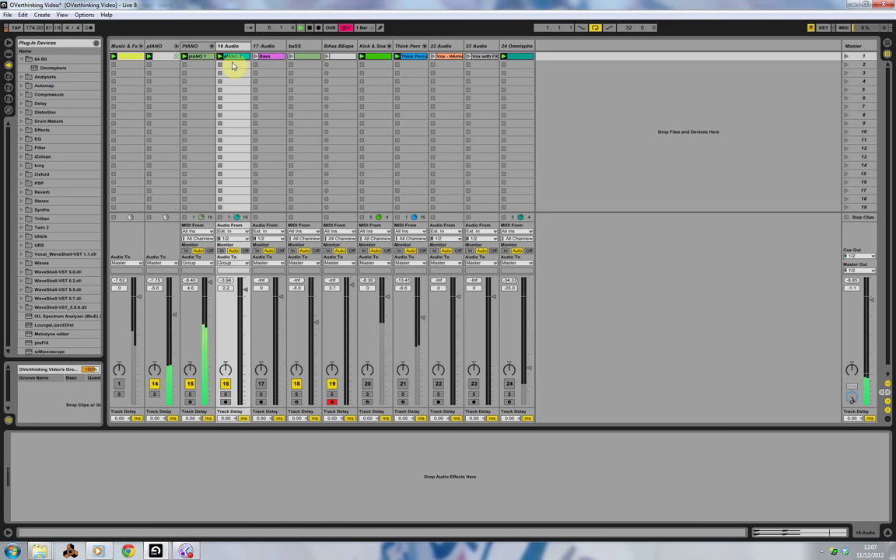
# Select the piANO track and briefly inspect its TAL-Reverb-2 plugin
pyautogui.click(154, 47)
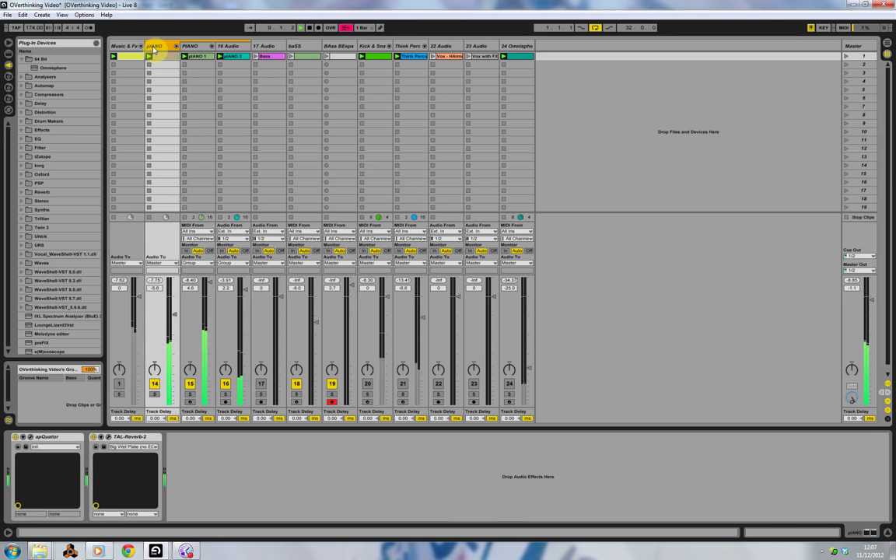
pyautogui.click(101, 436)
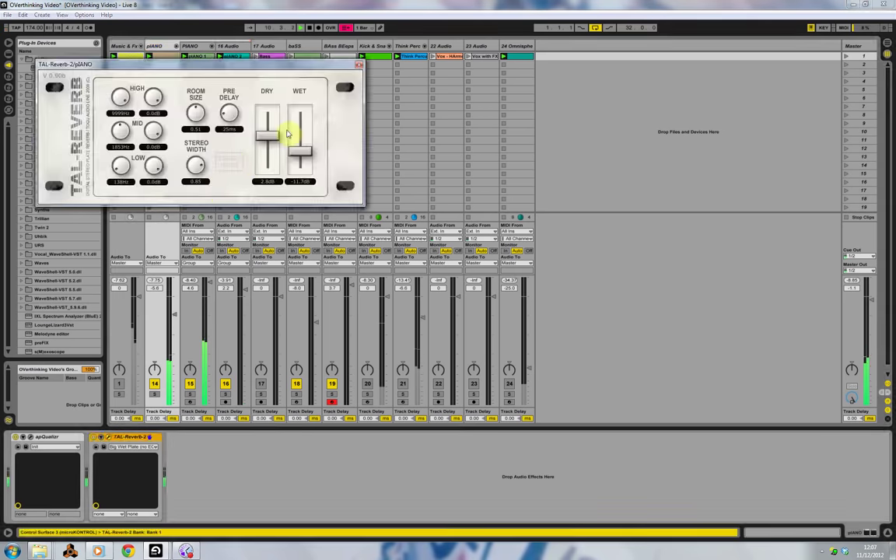
pyautogui.click(355, 68)
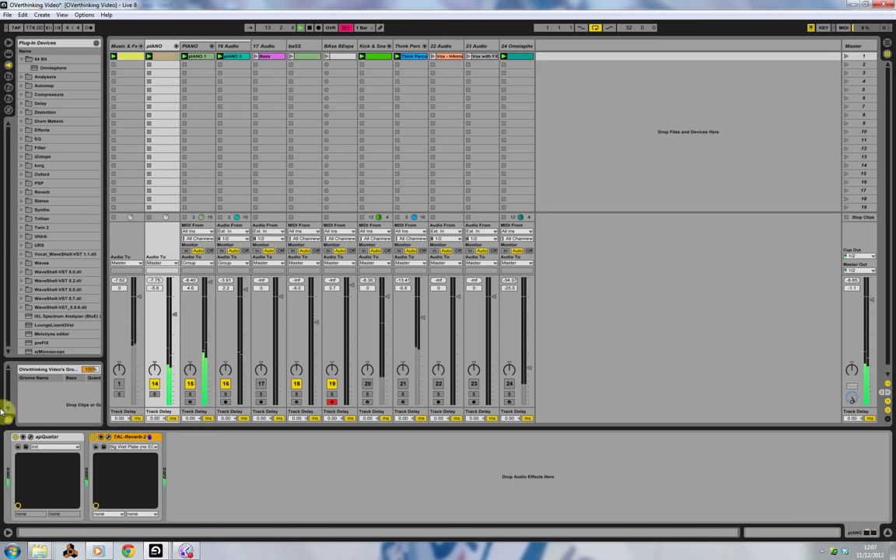
# Push the apQualizr low-pass node up to 19919 Hz, re-enable Music & Fx, and stop playback
pyautogui.click(31, 437)
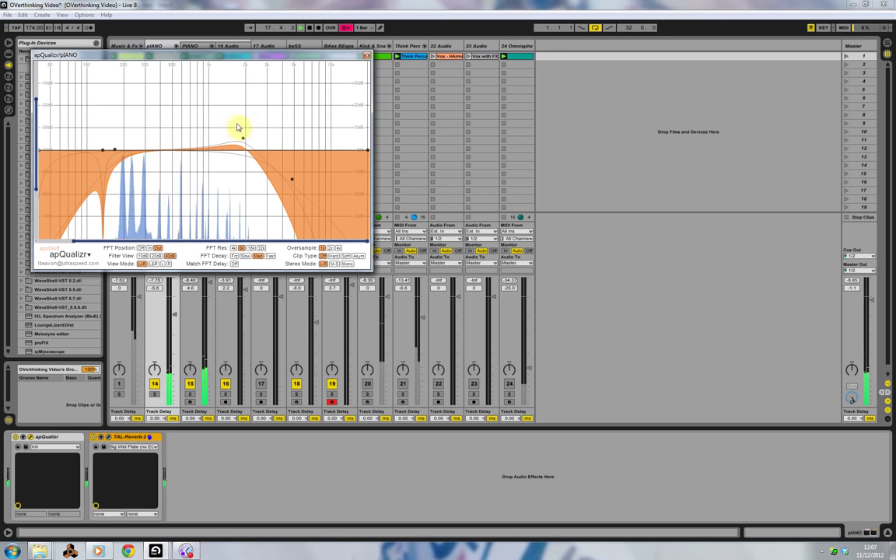
pyautogui.rightClick(291, 185)
pyautogui.click(294, 182)
pyautogui.moveTo(292, 185)
pyautogui.mouseDown()
pyautogui.moveTo(370, 176)
pyautogui.moveTo(288, 172)
pyautogui.mouseUp()
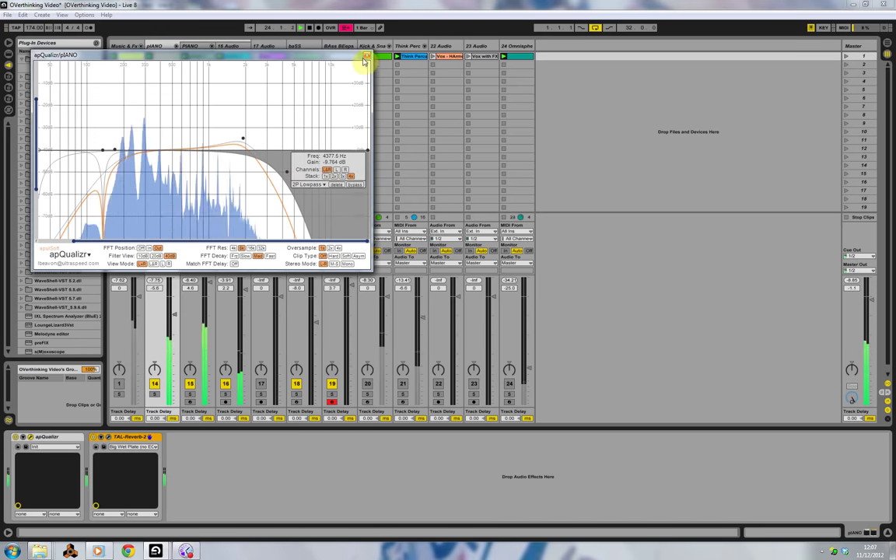
pyautogui.click(366, 56)
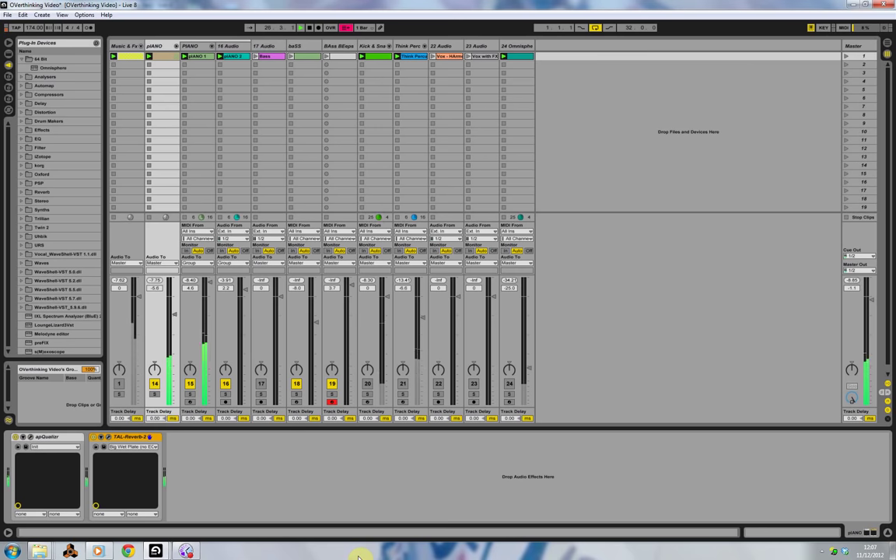
pyautogui.click(119, 384)
pyautogui.click(309, 27)
# Restart playback, expand the Music & Fx group, and hide the browser to widen the mixer
pyautogui.click(300, 27)
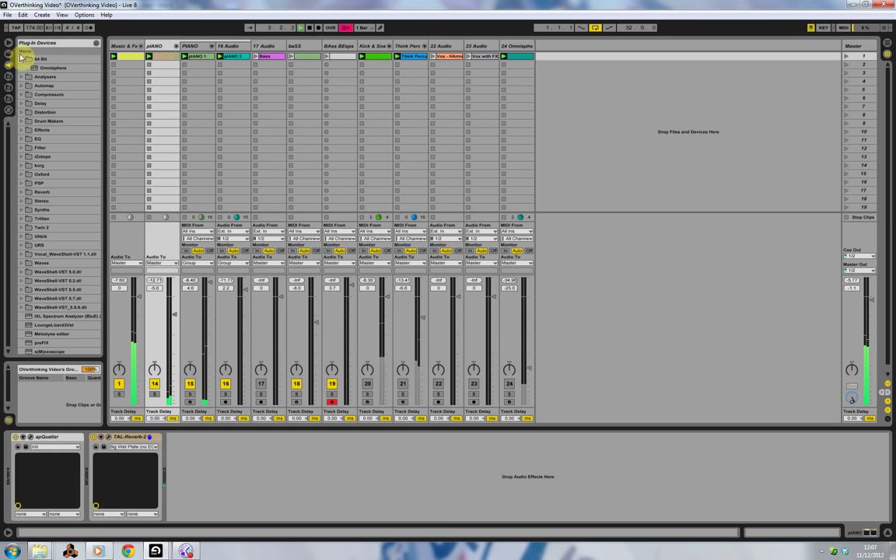
pyautogui.click(142, 46)
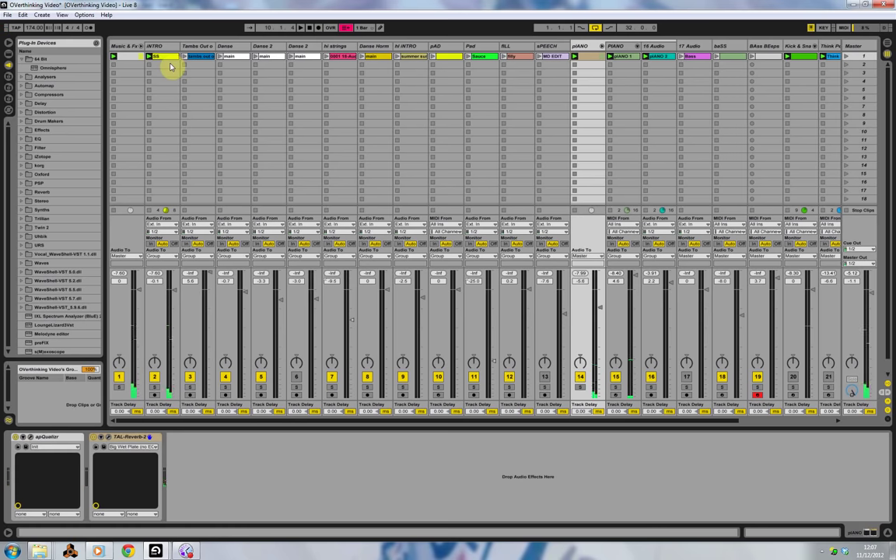
pyautogui.click(141, 45)
pyautogui.click(140, 45)
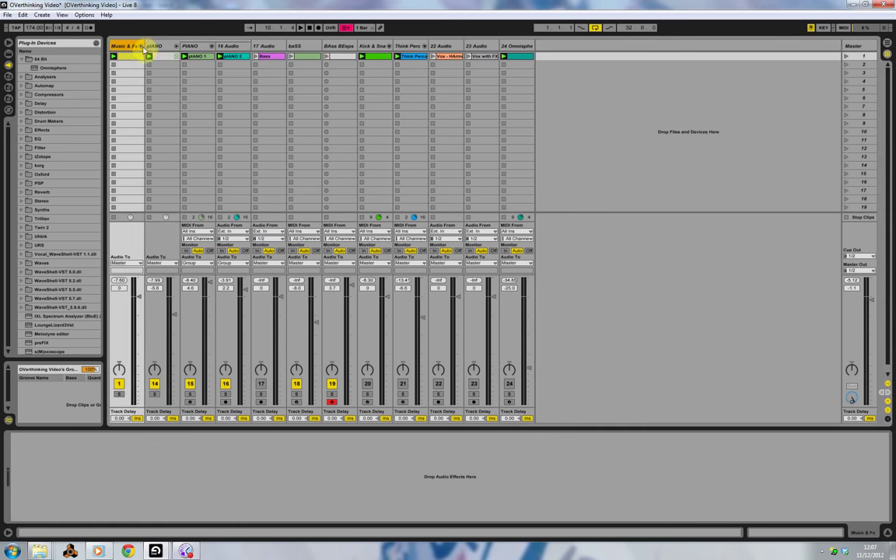
pyautogui.click(142, 46)
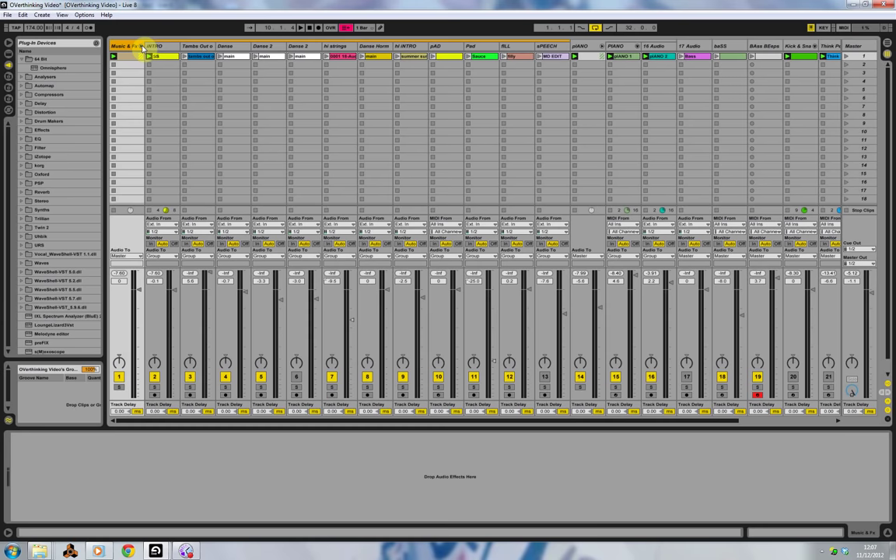
pyautogui.click(7, 44)
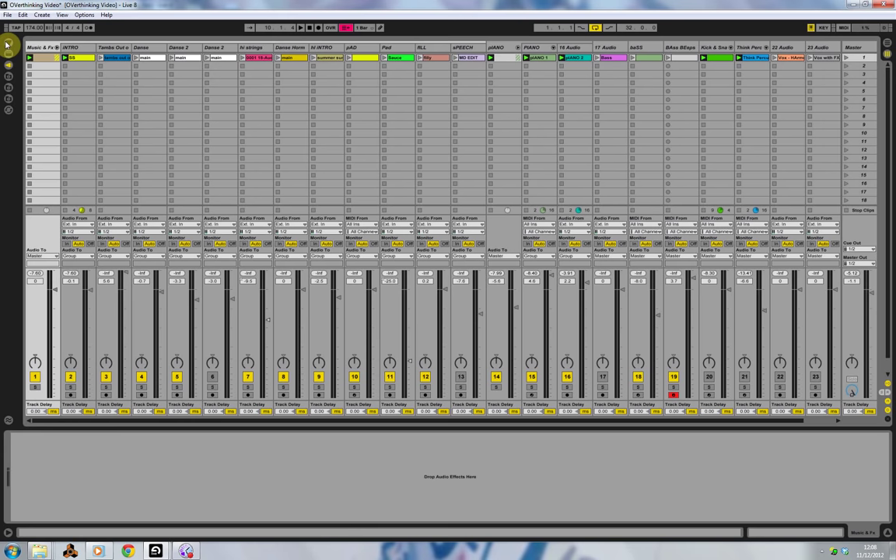
# Launch the hi strings clip, then open the INTRO track's SS clip waveform
pyautogui.click(242, 57)
pyautogui.doubleClick(256, 58)
pyautogui.click(818, 533)
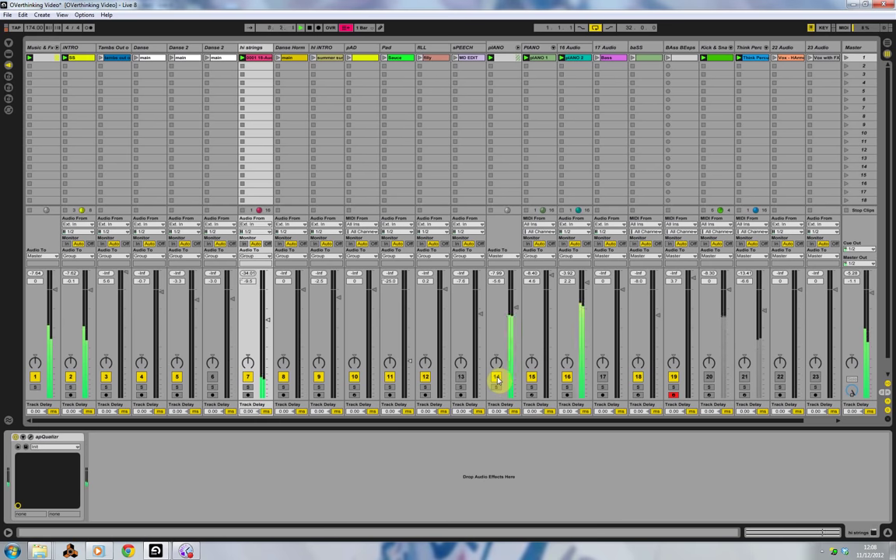
pyautogui.doubleClick(79, 60)
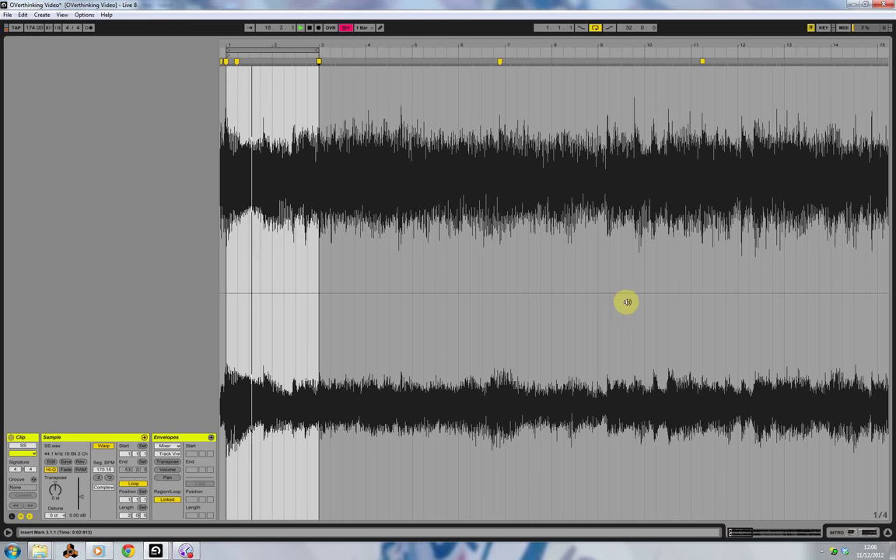
# Shift a warp marker in SS.wav and add one on the first transient near bar 2.2
pyautogui.moveTo(325, 65); pyautogui.dragTo(320, 62)
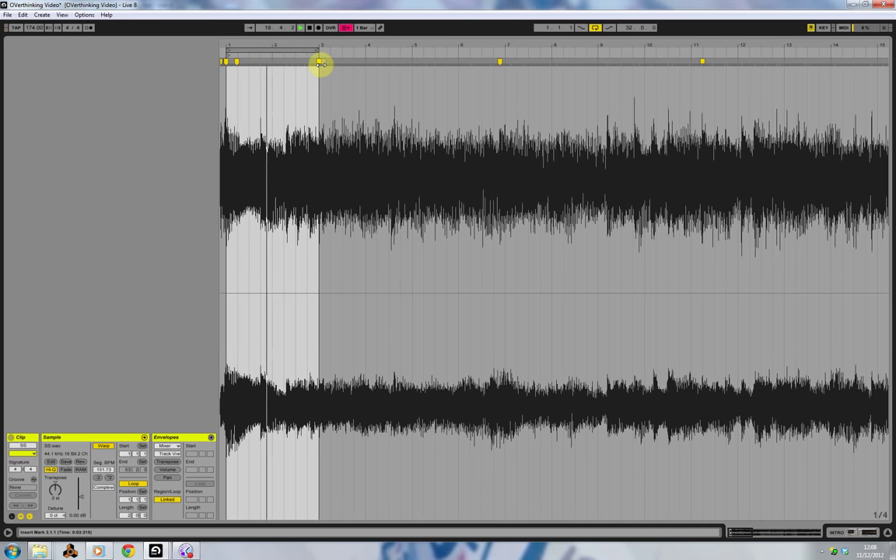
pyautogui.moveTo(286, 63); pyautogui.dragTo(284, 63)
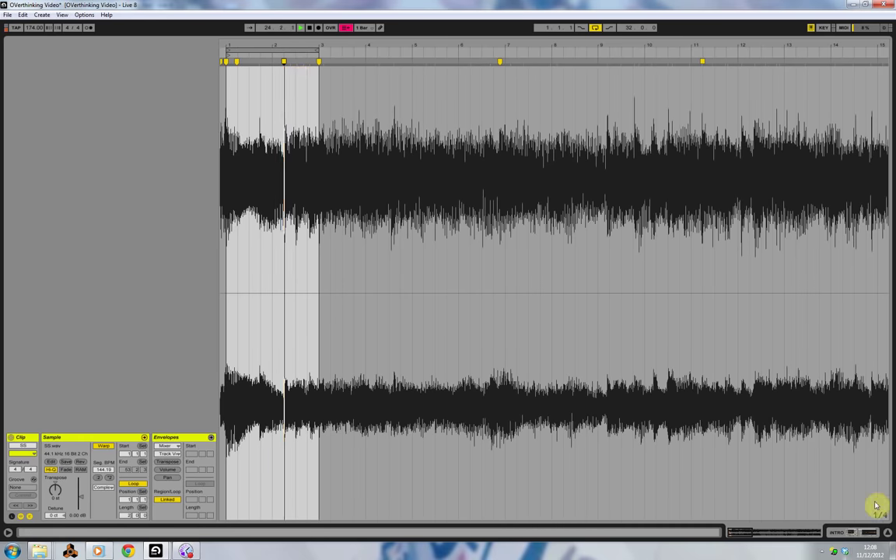
pyautogui.press('Tab')
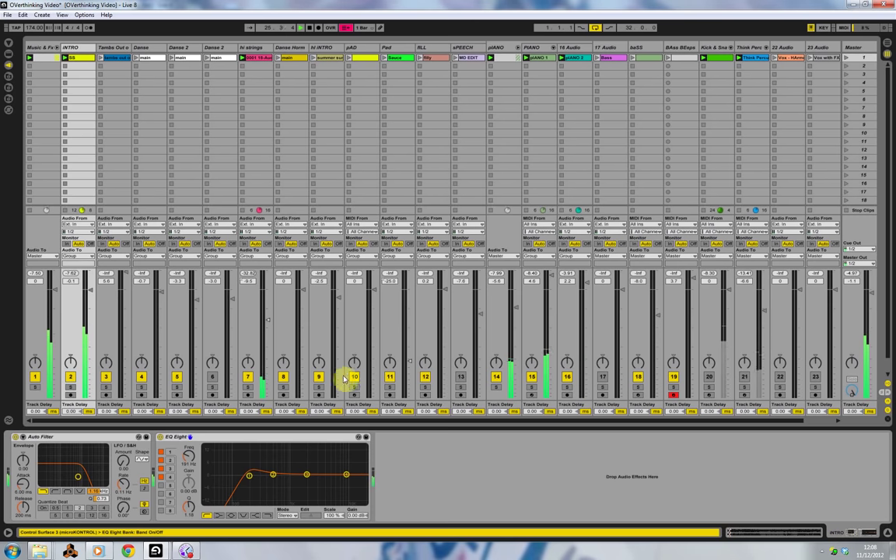
pyautogui.click(70, 377)
pyautogui.click(70, 377)
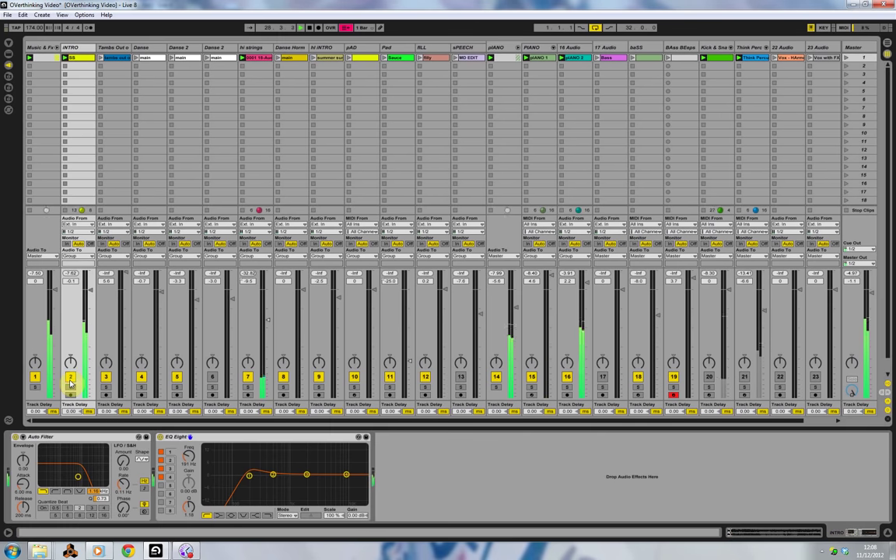
pyautogui.click(70, 377)
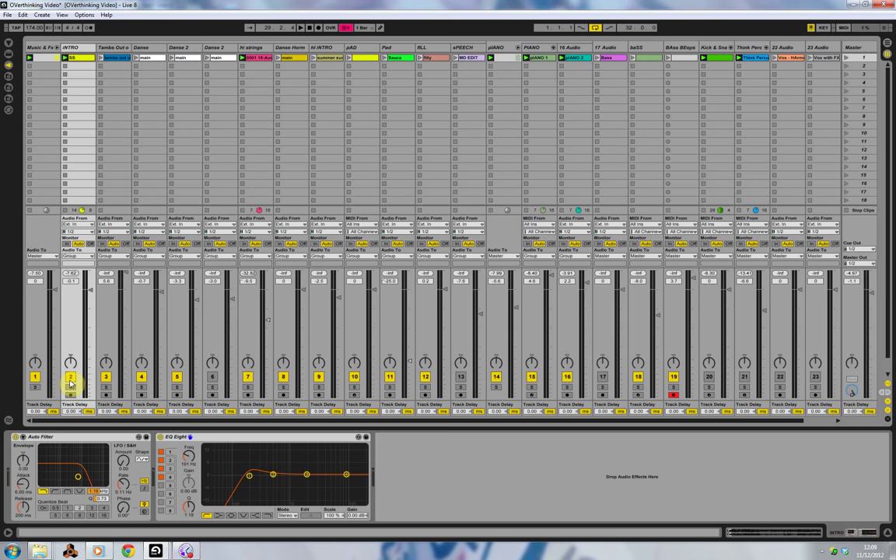
pyautogui.press('space')
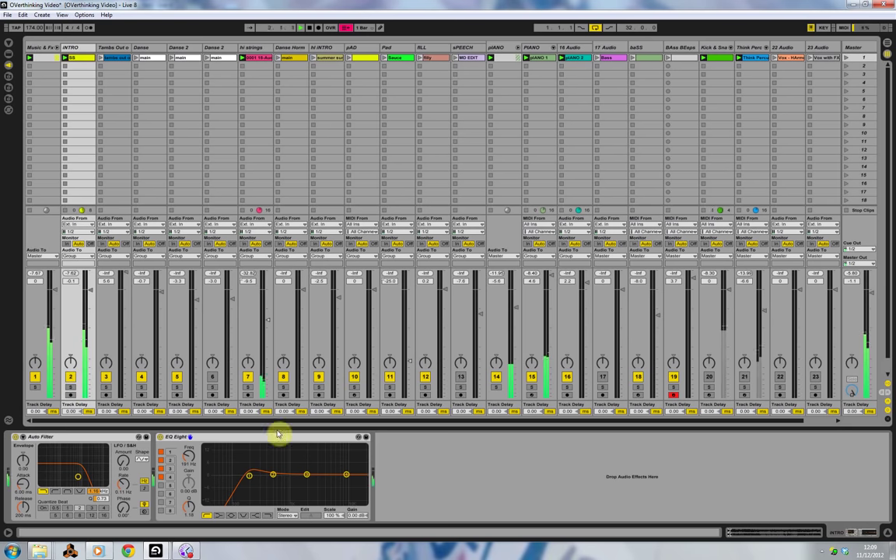
pyautogui.click(496, 376)
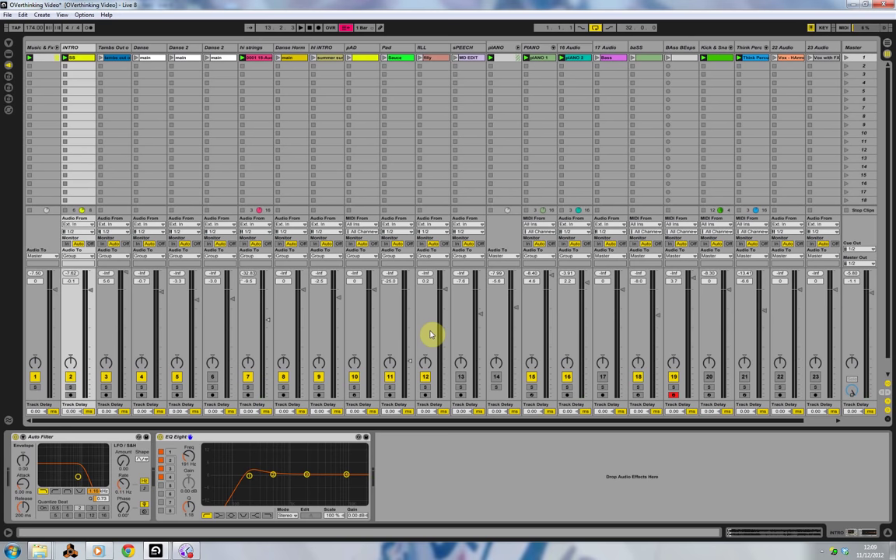
# Play the mix while toggling the PIANO and pIANO tracks, leaving pIANO on and INTRO muted
pyautogui.press('space')
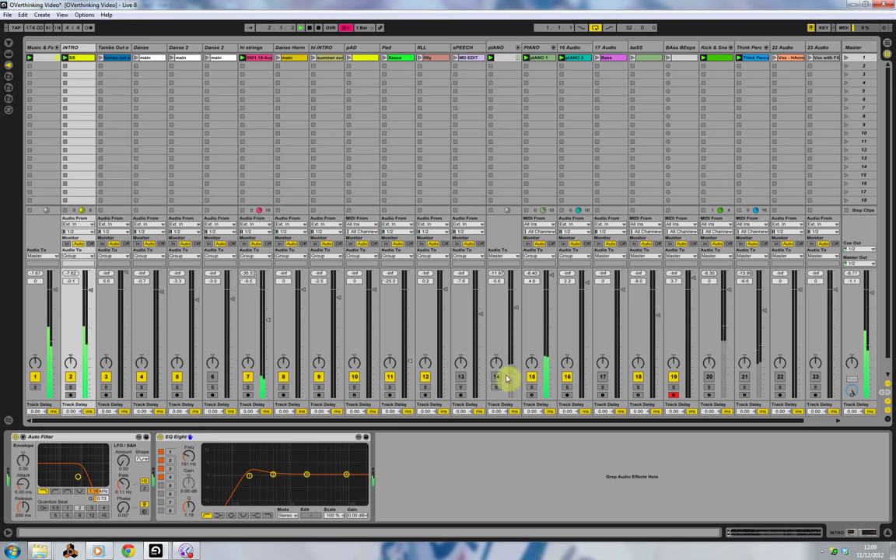
pyautogui.click(532, 378)
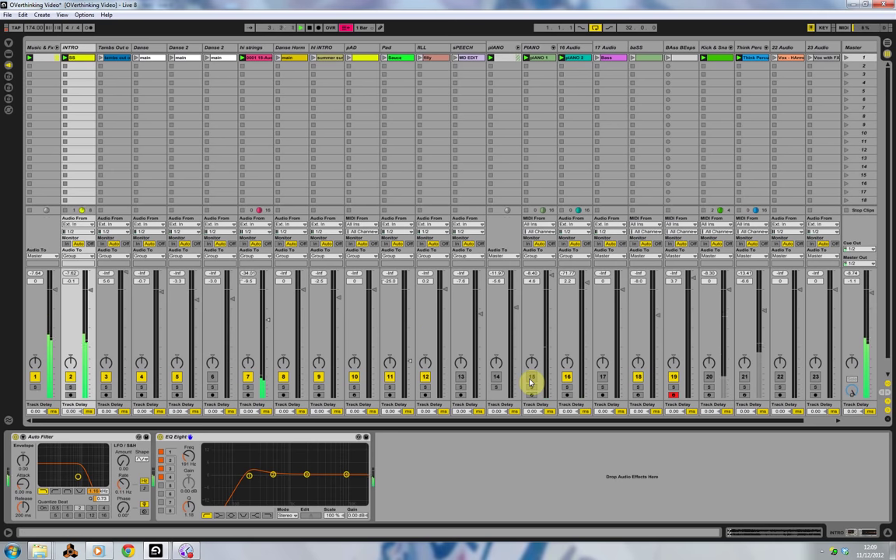
pyautogui.click(531, 378)
pyautogui.click(496, 378)
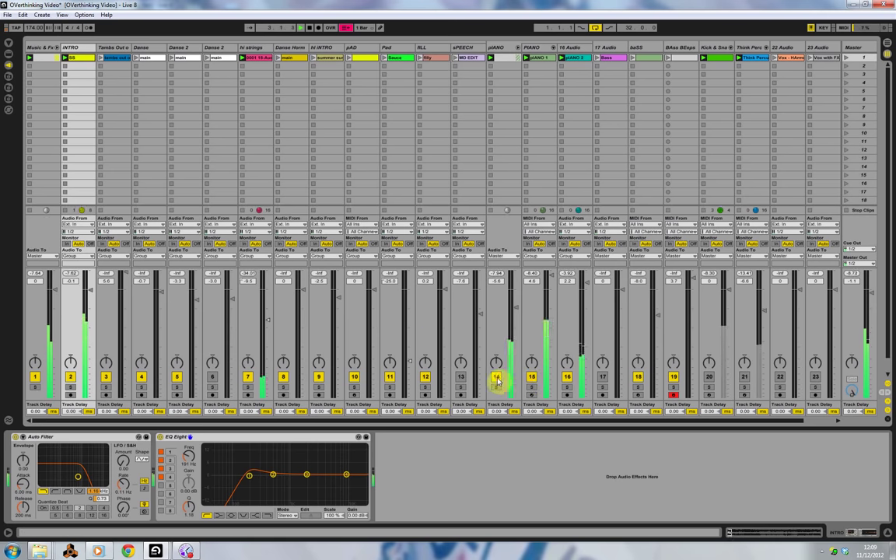
pyautogui.click(496, 378)
pyautogui.click(71, 378)
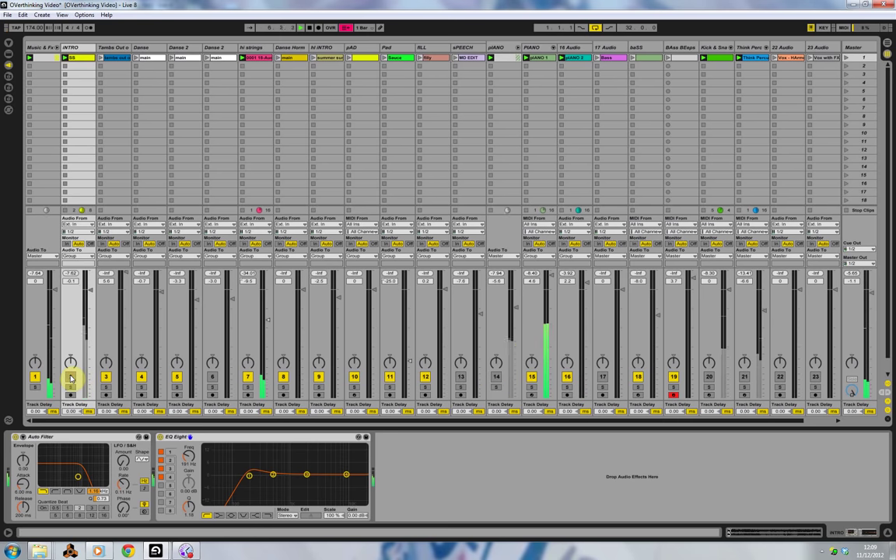
pyautogui.click(496, 378)
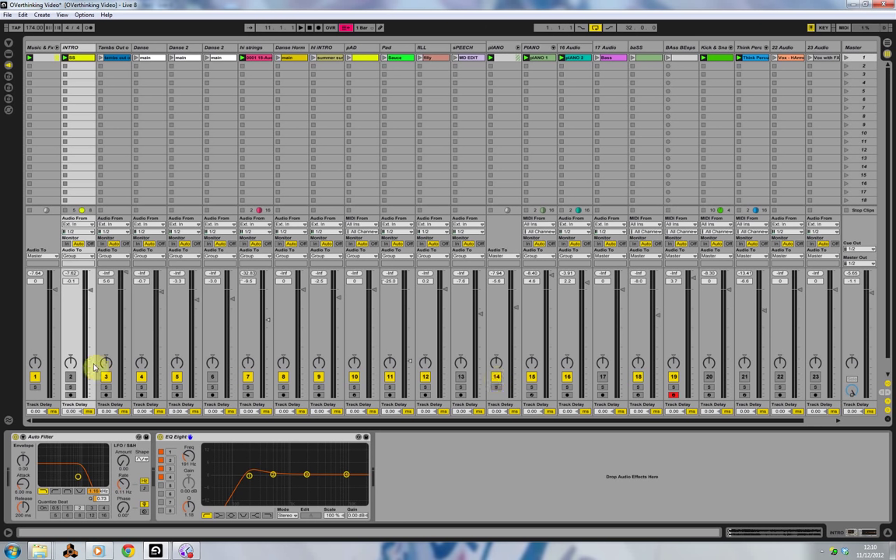
# Launch and solo the Danse clip, then enable looping on it over bars 1 to 9
pyautogui.click(137, 59)
pyautogui.click(138, 388)
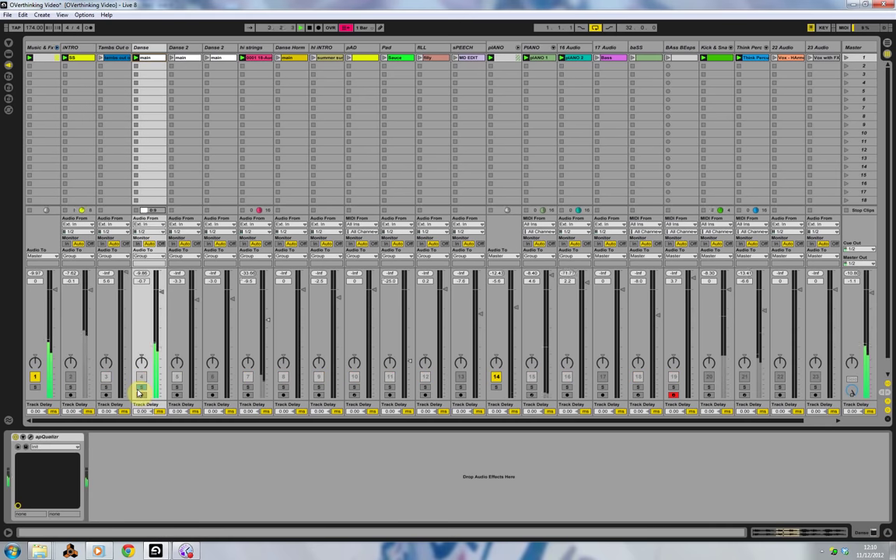
pyautogui.doubleClick(156, 57)
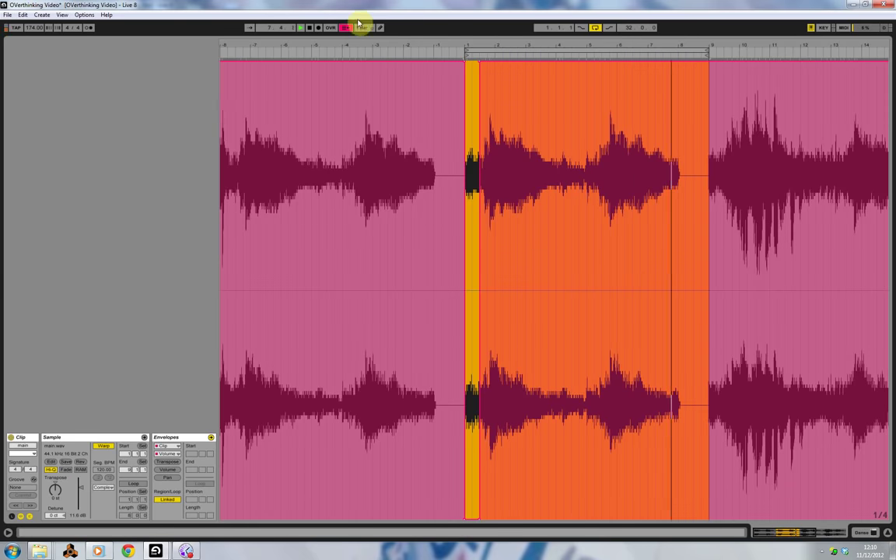
pyautogui.click(466, 53)
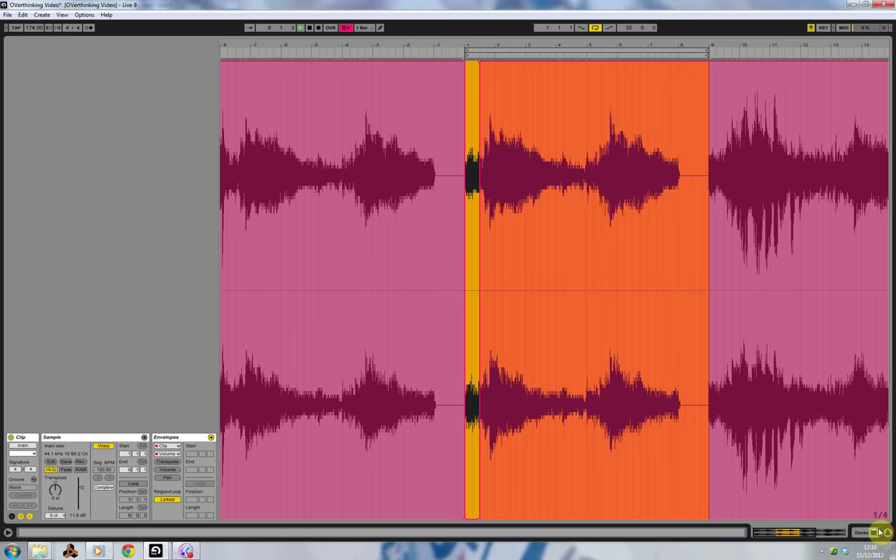
pyautogui.hotkey('shift', 'Tab')
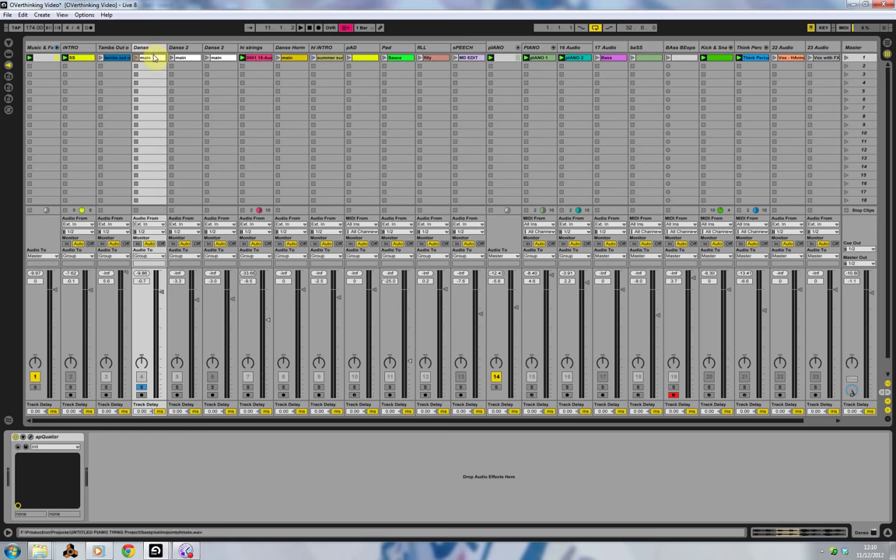
pyautogui.hotkey('shift', 'Tab')
pyautogui.click(131, 484)
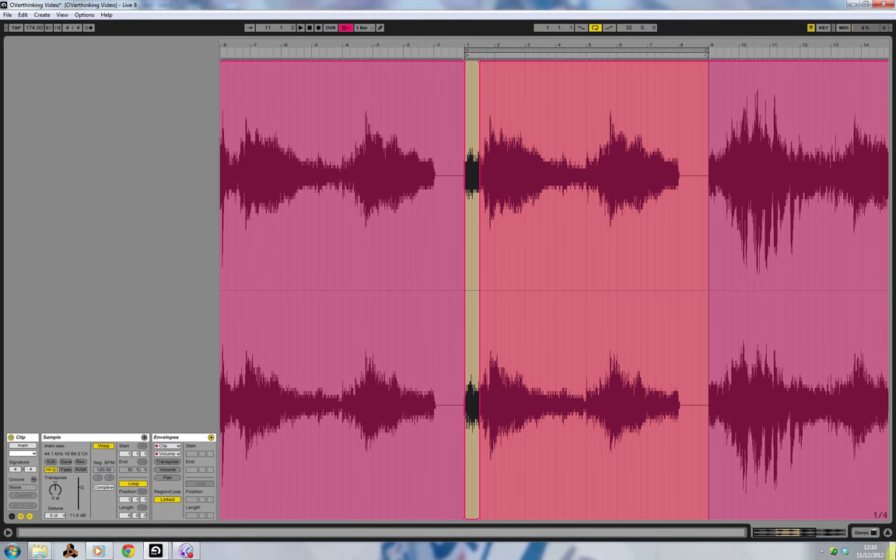
# Back in Session view, unsolo Danse, then launch and solo the Danse 2 clip
pyautogui.click(863, 532)
pyautogui.keyDown('ctrl'); pyautogui.click(141, 376); pyautogui.keyUp('ctrl')
pyautogui.click(176, 47)
pyautogui.keyDown('ctrl'); pyautogui.click(176, 376); pyautogui.keyUp('ctrl')
pyautogui.click(171, 58)
# Sweep the Simple Filter 3 delay filter band on the Danse 2 main clip
pyautogui.click(189, 65)
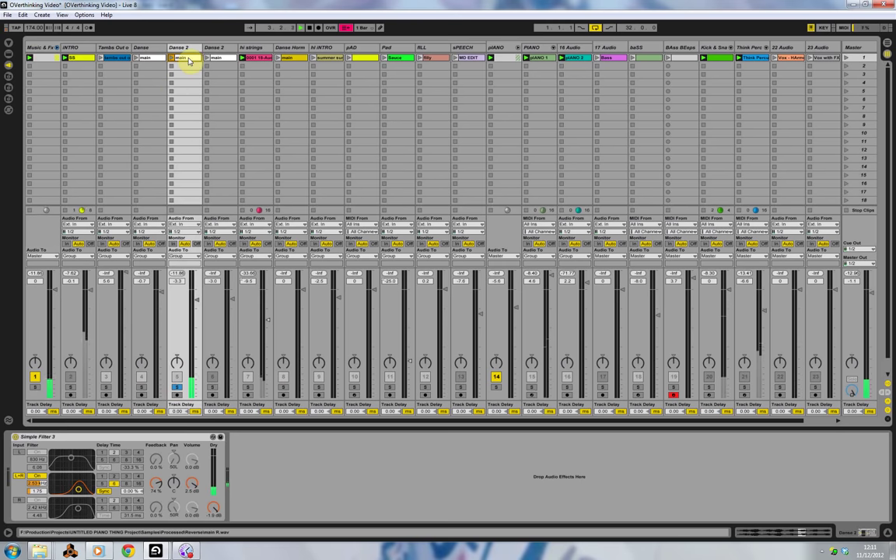
pyautogui.moveTo(77, 488)
pyautogui.mouseDown()
pyautogui.moveTo(86, 427)
pyautogui.moveTo(72, 442)
pyautogui.moveTo(66, 434)
pyautogui.moveTo(80, 498)
pyautogui.mouseUp()
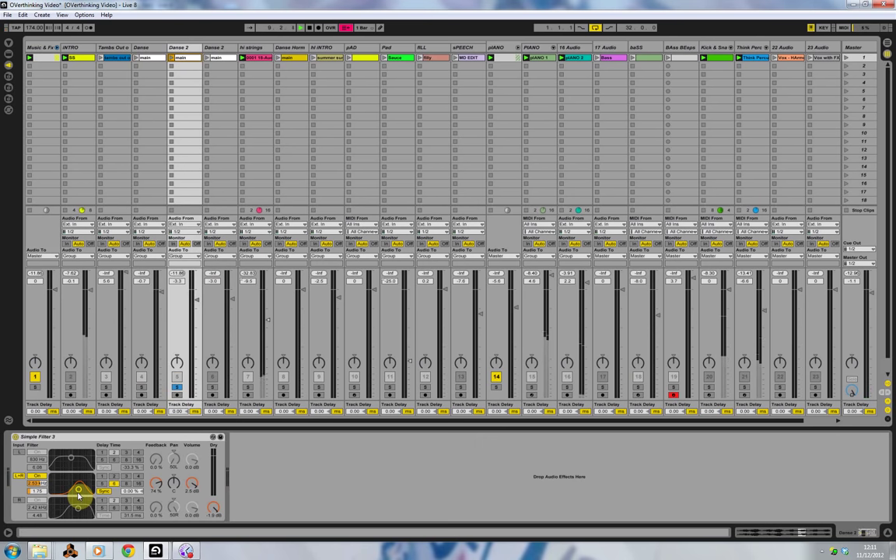
pyautogui.moveTo(78, 494)
pyautogui.mouseDown()
pyautogui.moveTo(74, 476)
pyautogui.moveTo(78, 487)
pyautogui.mouseUp()
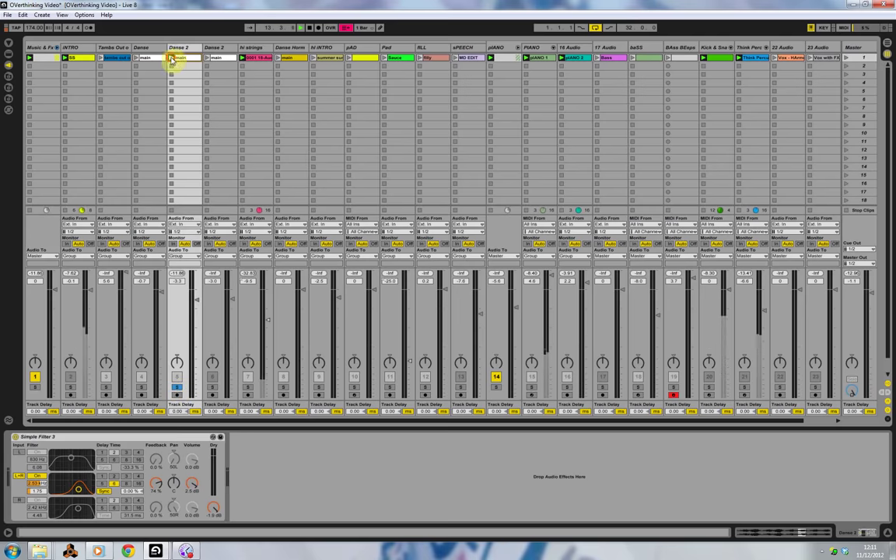
# Open the other Danse 2 track's main.wav clip in Clip View and play it
pyautogui.doubleClick(179, 59)
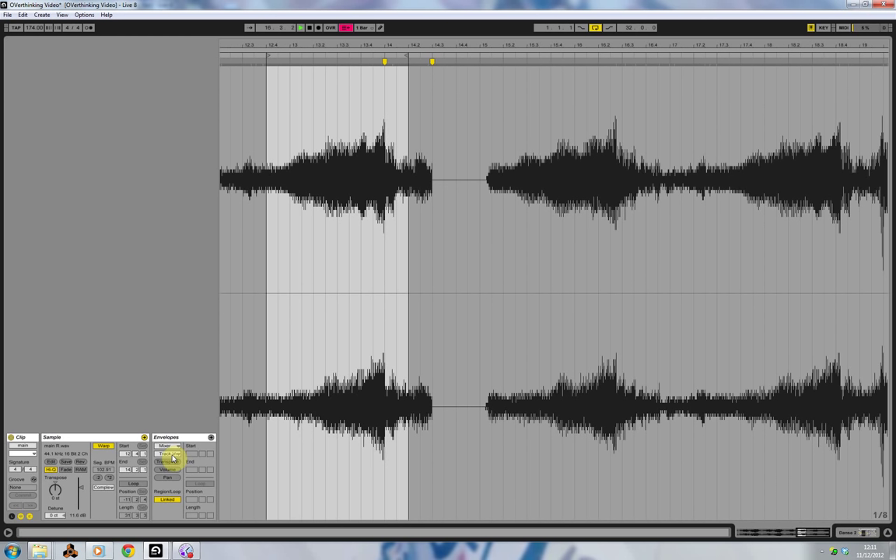
pyautogui.hotkey('shift', 'Tab')
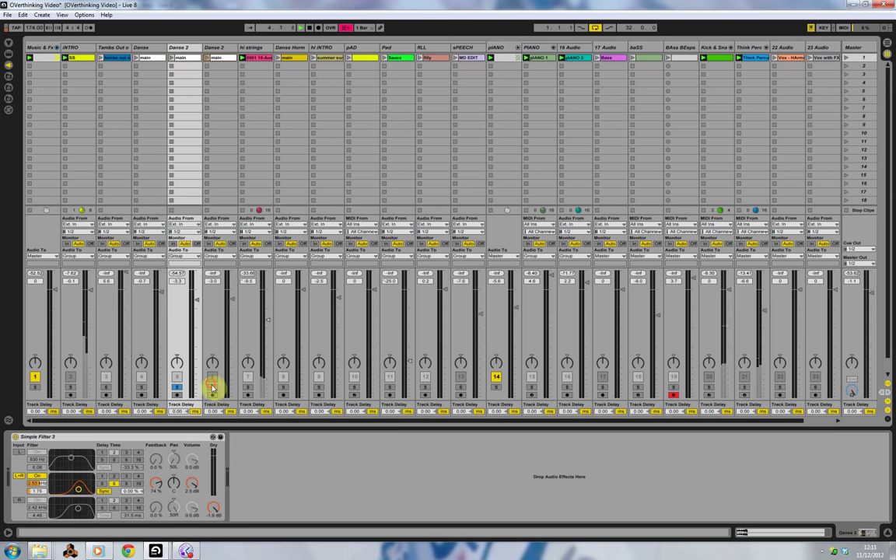
pyautogui.click(228, 58)
pyautogui.click(250, 30)
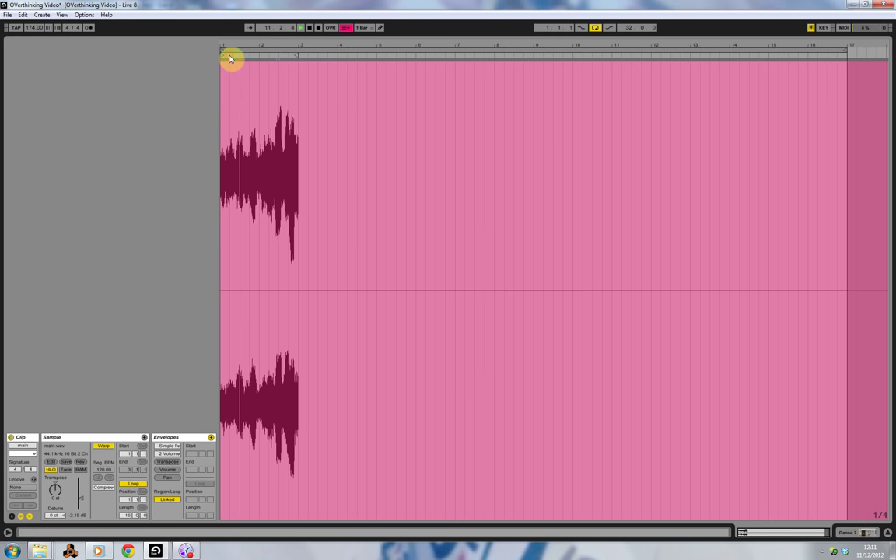
# Stop playback, return to Session View, relaunch the second Danse 2 clip and release its solo
pyautogui.click(308, 27)
pyautogui.press('Tab')
pyautogui.click(209, 58)
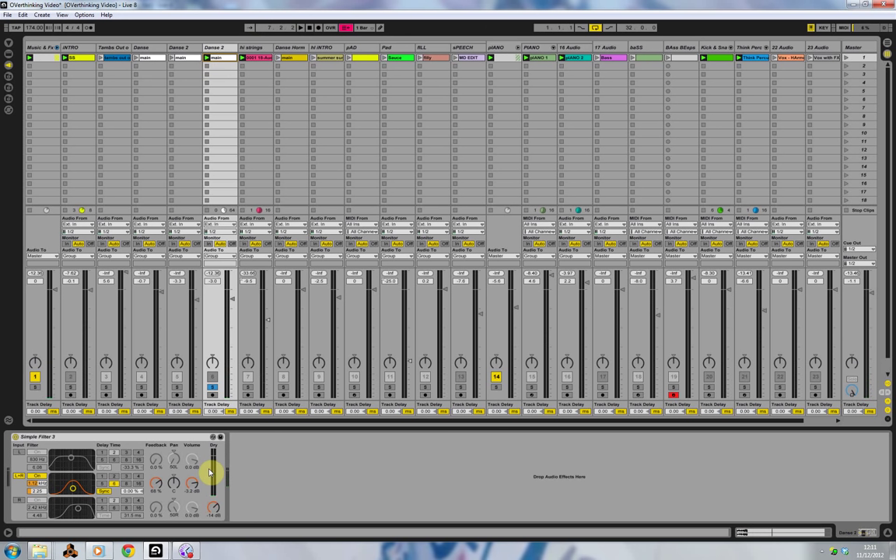
pyautogui.click(211, 386)
# Select hi INTRO, check its summer sun clip's waveform, and launch the clip
pyautogui.hscroll(1, 330, 300)
pyautogui.click(292, 47)
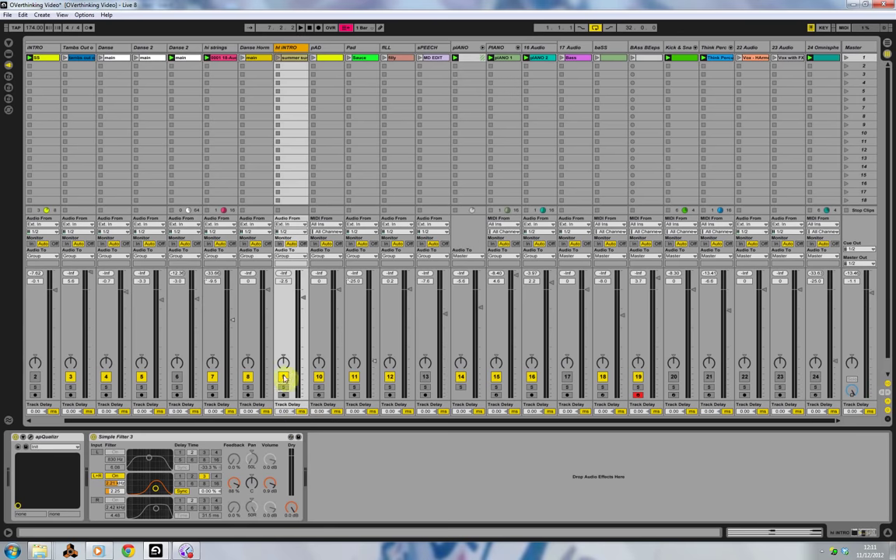
pyautogui.doubleClick(292, 57)
pyautogui.hotkey('shift', 'Tab')
pyautogui.click(280, 58)
# Unsolo hi INTRO, then solo the pAD track and launch its clip
pyautogui.click(327, 48)
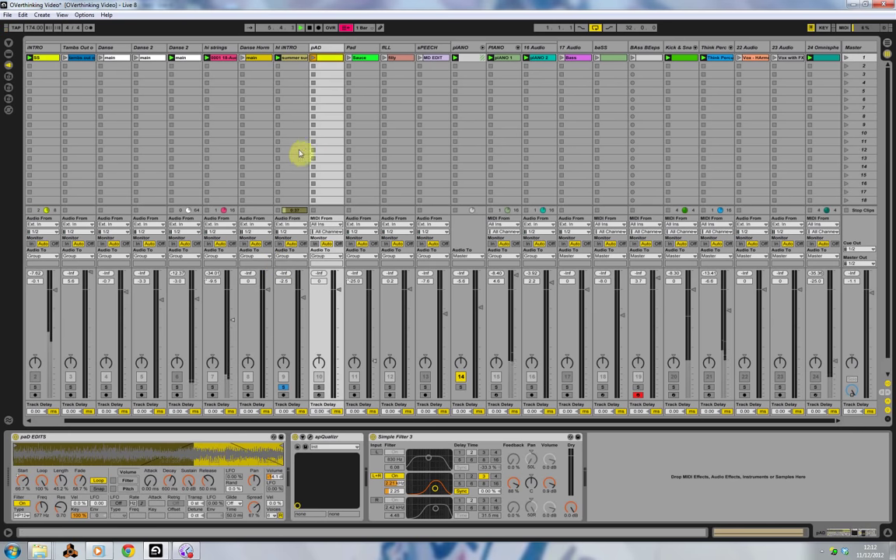
pyautogui.click(283, 387)
pyautogui.click(318, 386)
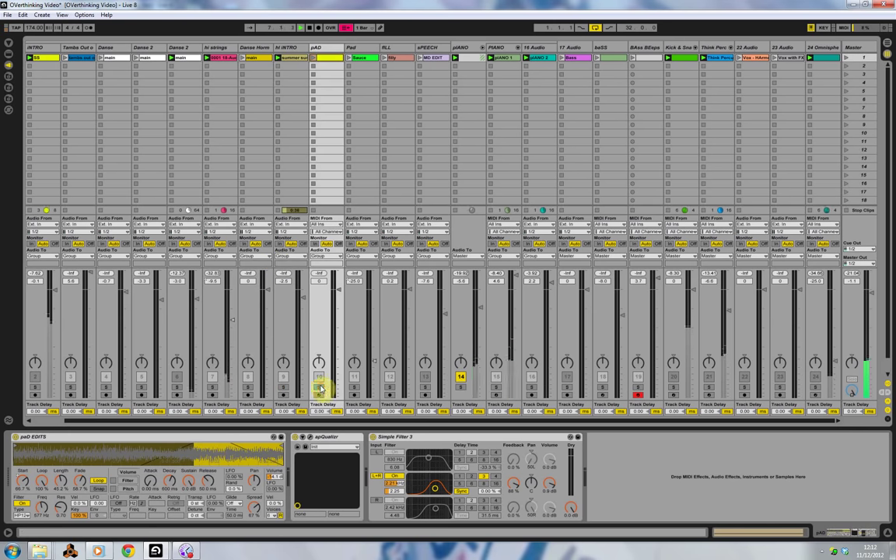
pyautogui.click(316, 58)
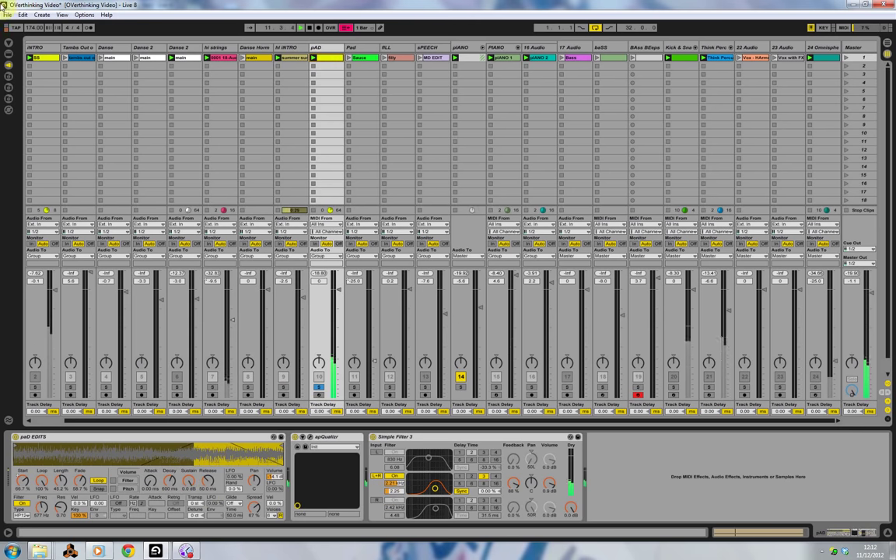
# Drop an Auto Filter from the built-in Audio Effects at the end of pAD's chain, set to band-pass
pyautogui.click(8, 56)
pyautogui.scroll(-1, 10, 220)
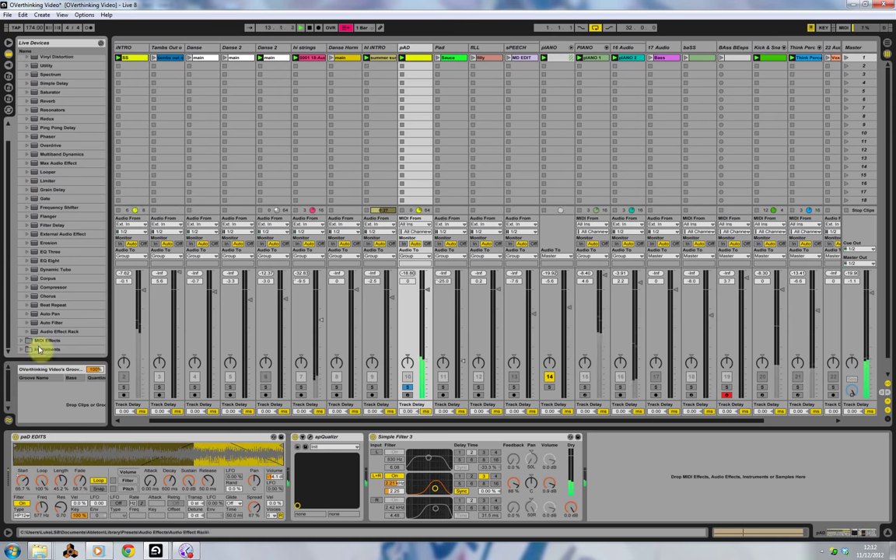
pyautogui.click(25, 322)
pyautogui.scroll(-2, 35, 314)
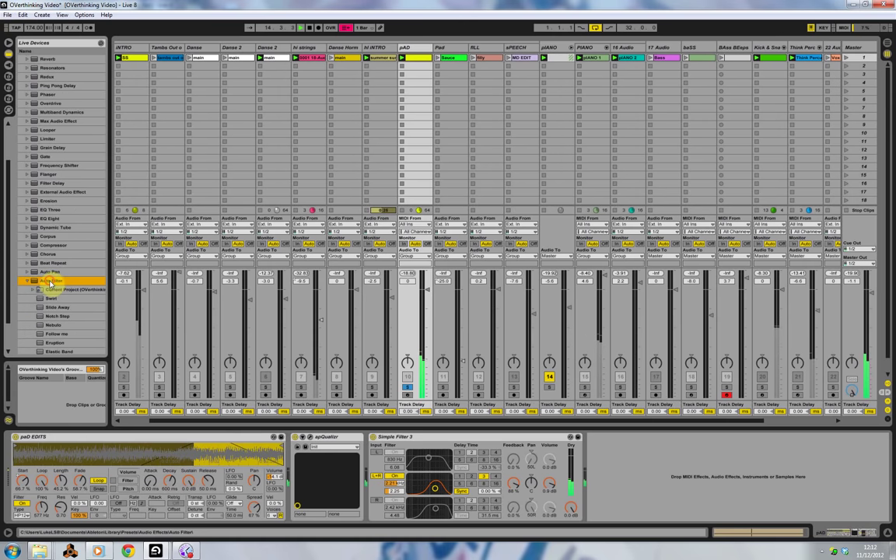
pyautogui.moveTo(653, 472); pyautogui.dragTo(652, 478)
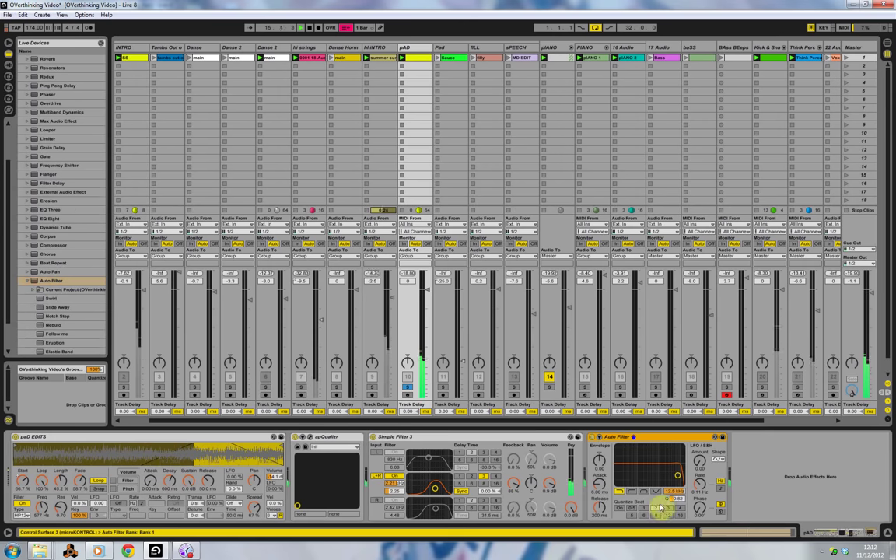
pyautogui.click(642, 493)
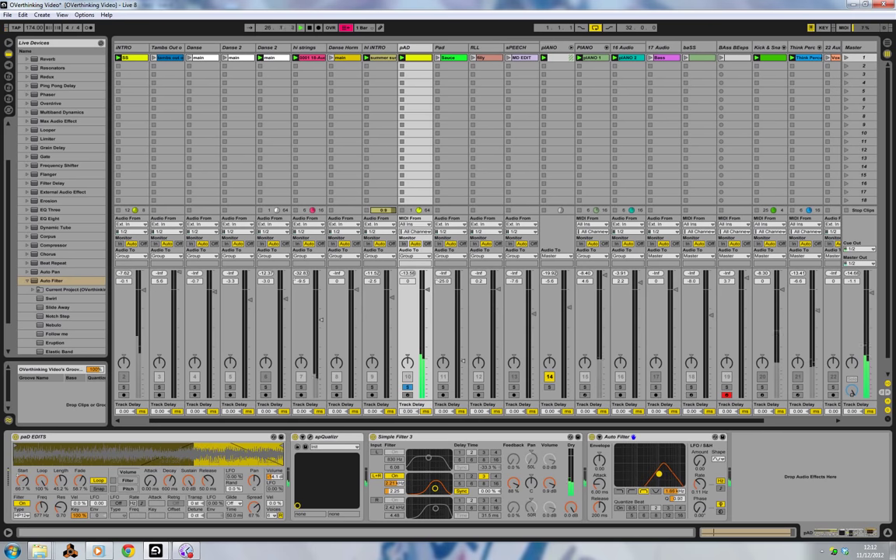
# Move the solo from pAD to Pad and adjust the Pad clip's loop brace
pyautogui.click(406, 386)
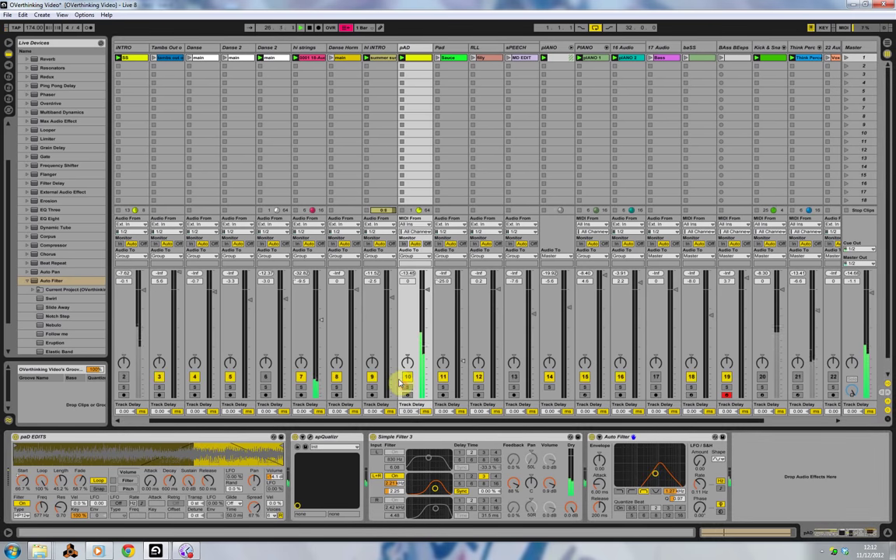
pyautogui.click(440, 50)
pyautogui.click(443, 388)
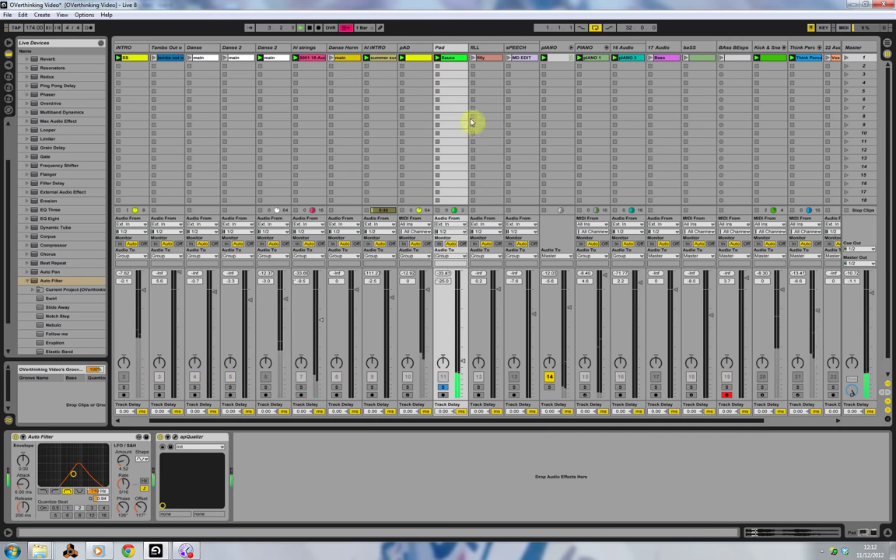
pyautogui.doubleClick(451, 60)
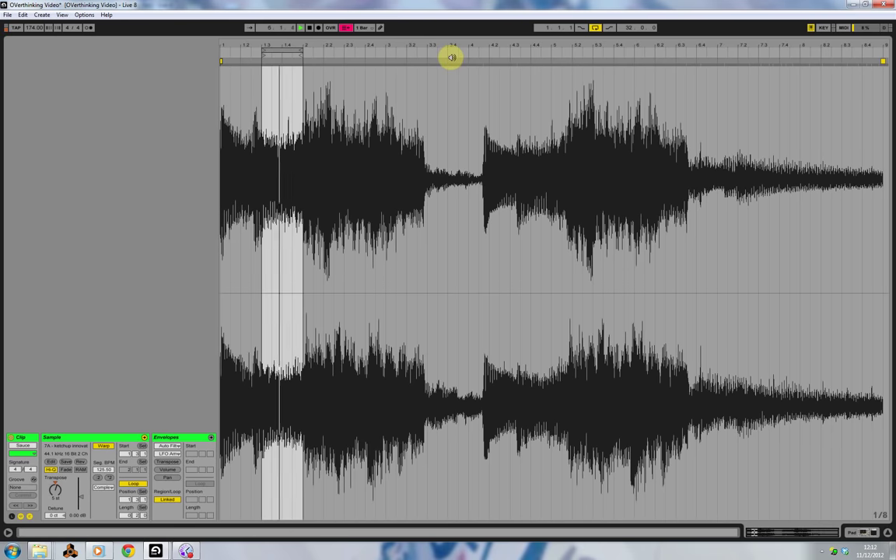
pyautogui.moveTo(263, 49); pyautogui.dragTo(210, 44)
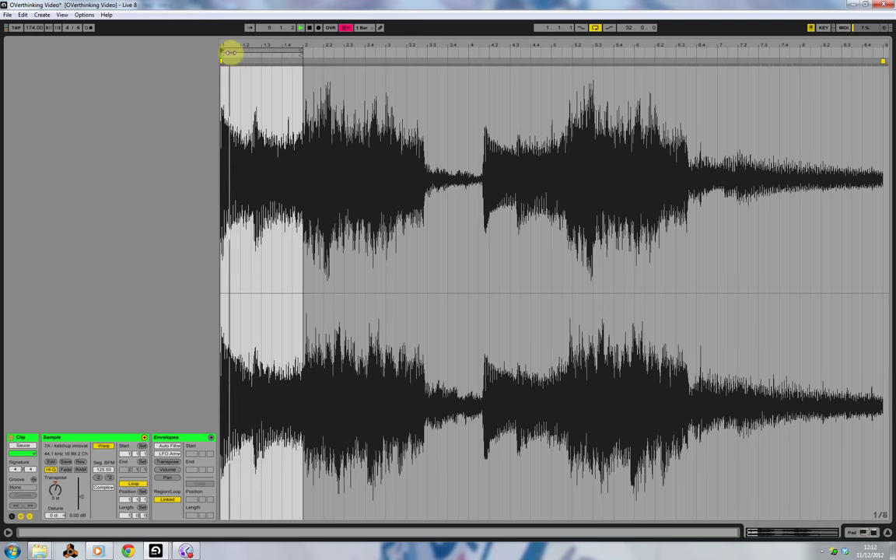
pyautogui.moveTo(227, 49); pyautogui.dragTo(262, 50)
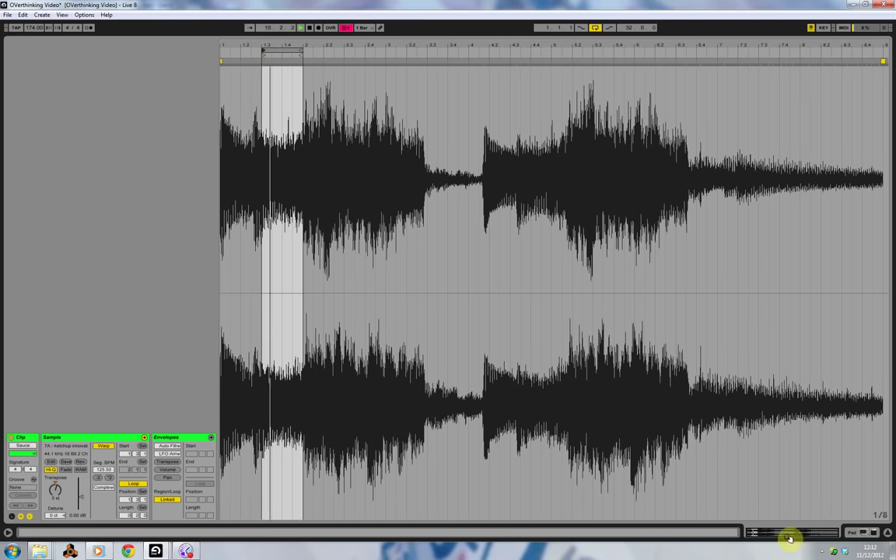
# Raise Pad's Auto Filter cutoff to about 1.65 kHz and take Pad out of solo
pyautogui.click(851, 526)
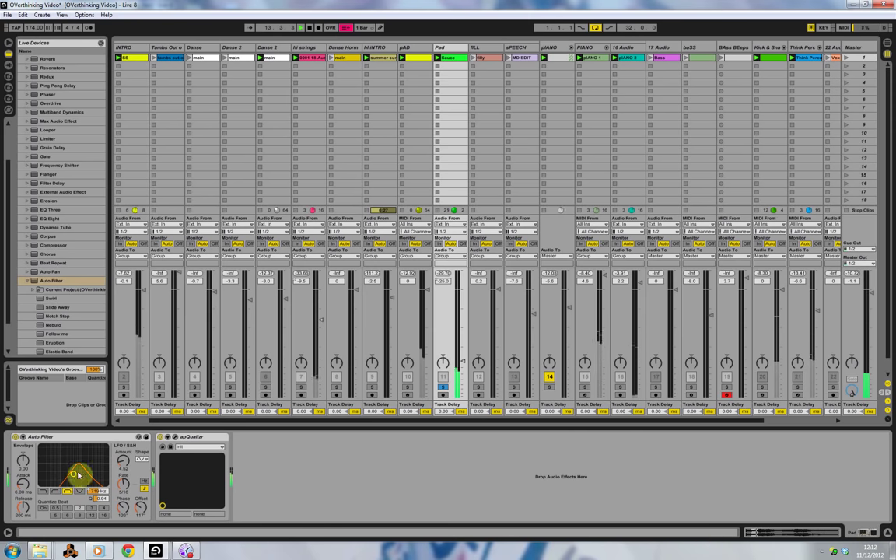
pyautogui.moveTo(77, 475)
pyautogui.mouseDown()
pyautogui.moveTo(88, 464)
pyautogui.moveTo(80, 474)
pyautogui.moveTo(91, 470)
pyautogui.mouseUp()
pyautogui.click(443, 387)
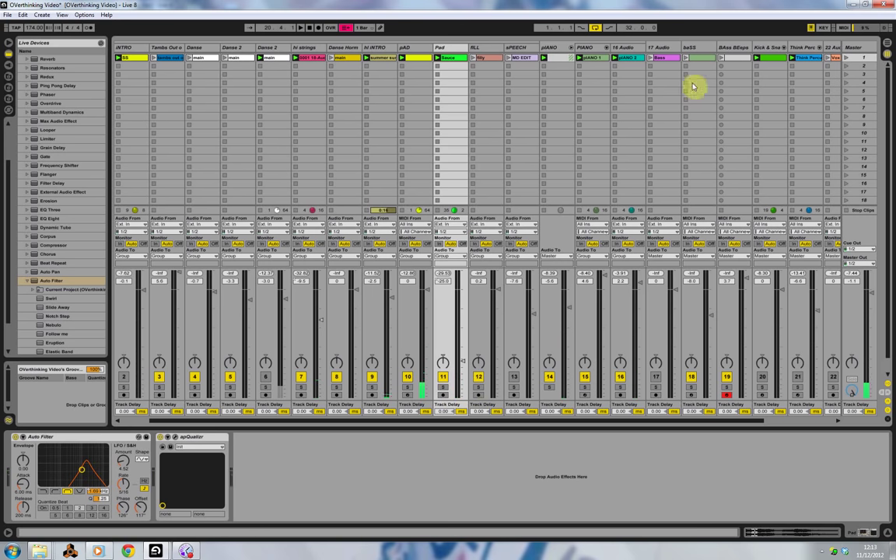
# Launch and inspect the RLL track's Rlly clip, then select the INTRO track
pyautogui.hscroll(-1, 448, 420)
pyautogui.click(510, 58)
pyautogui.doubleClick(513, 61)
pyautogui.hotkey('shift', 'Tab')
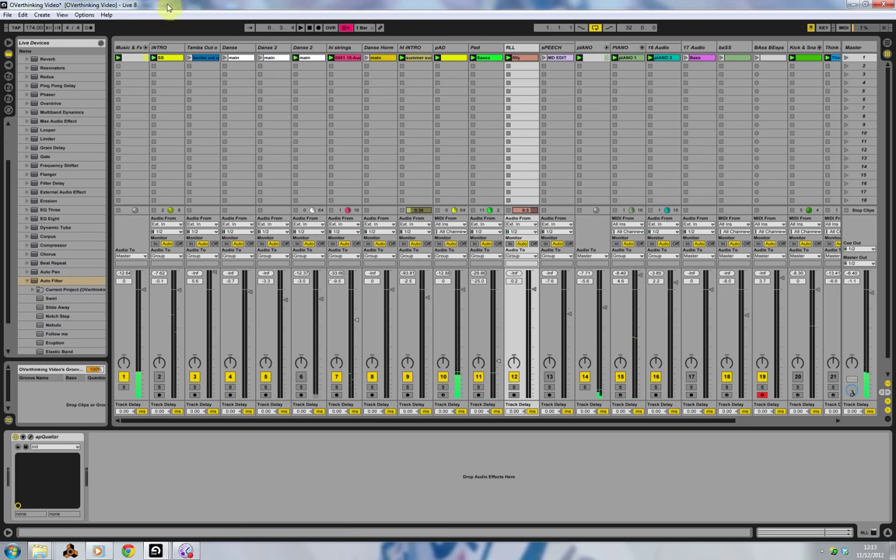
pyautogui.click(162, 47)
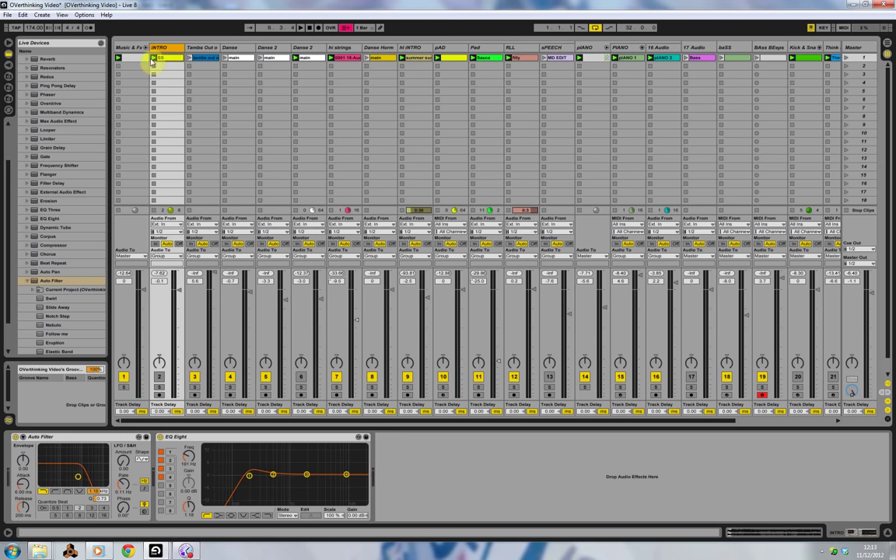
# Play the set with track 5 muted, pIANO raised to -0.4 dB and pAD turned down
pyautogui.press('space')
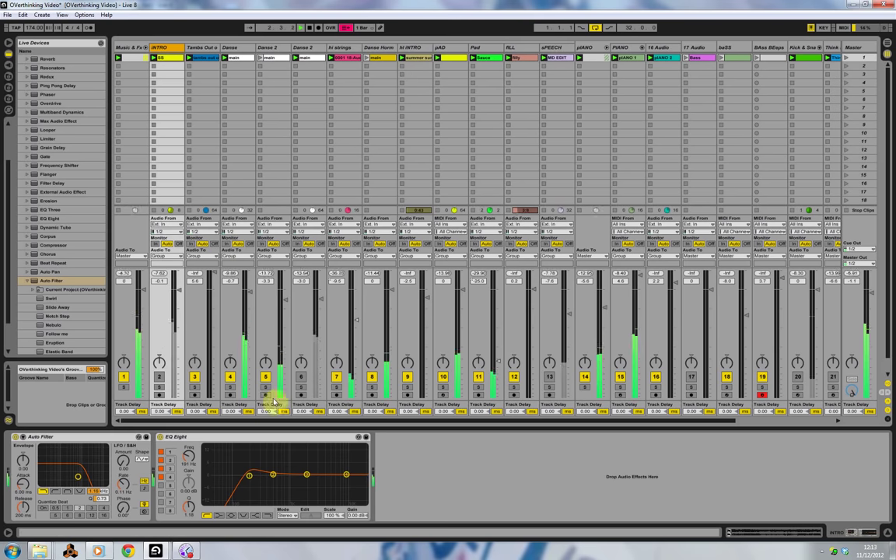
pyautogui.click(265, 377)
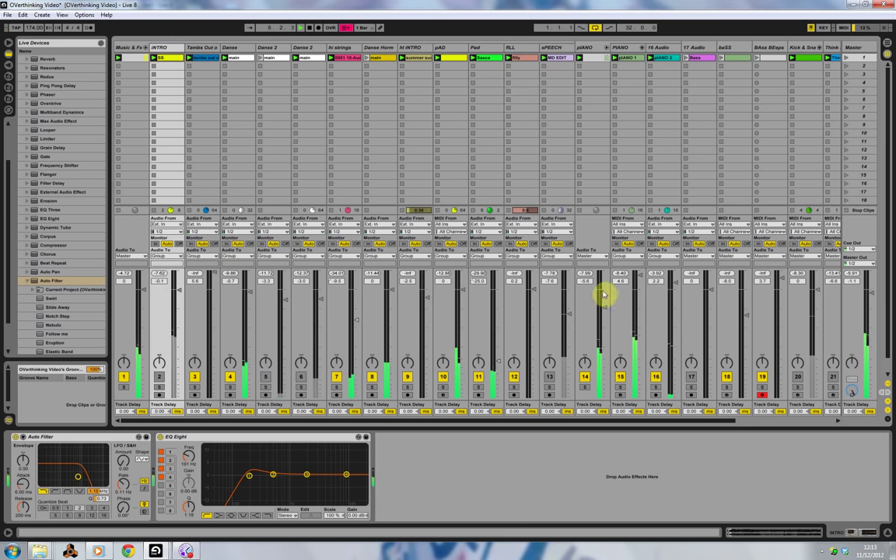
pyautogui.moveTo(603, 310)
pyautogui.mouseDown()
pyautogui.moveTo(604, 291)
pyautogui.moveTo(594, 296)
pyautogui.moveTo(604, 292)
pyautogui.mouseUp()
pyautogui.moveTo(462, 289); pyautogui.dragTo(461, 320)
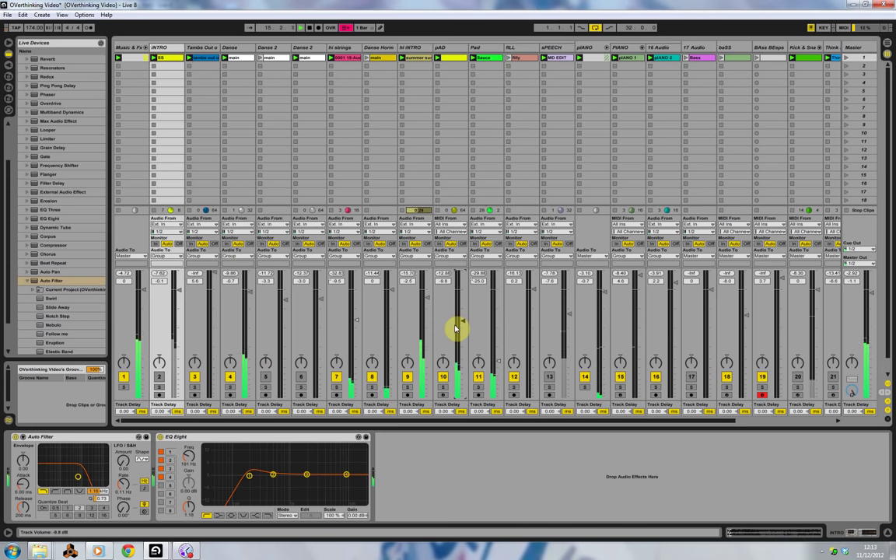
# Solo track 9 (hi INTRO) and view its summer sun waveform while it plays to bar 32
pyautogui.click(412, 47)
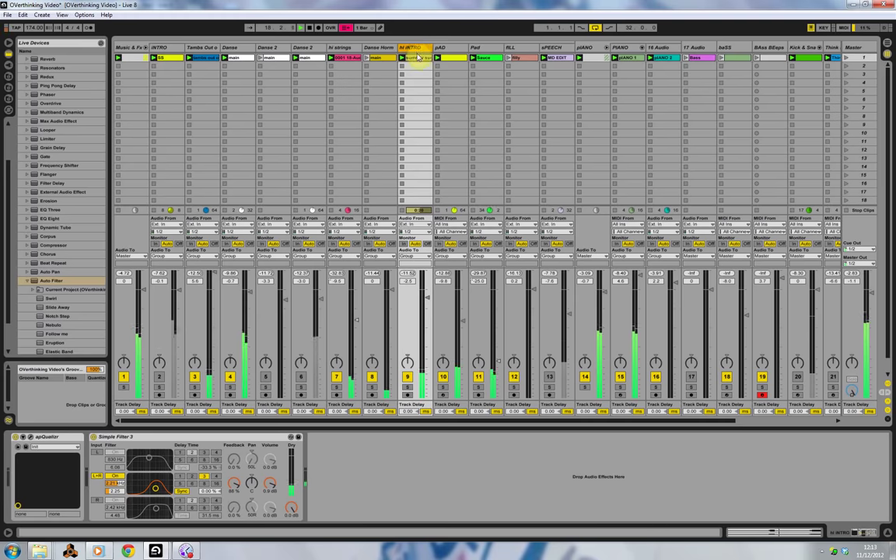
pyautogui.click(413, 287)
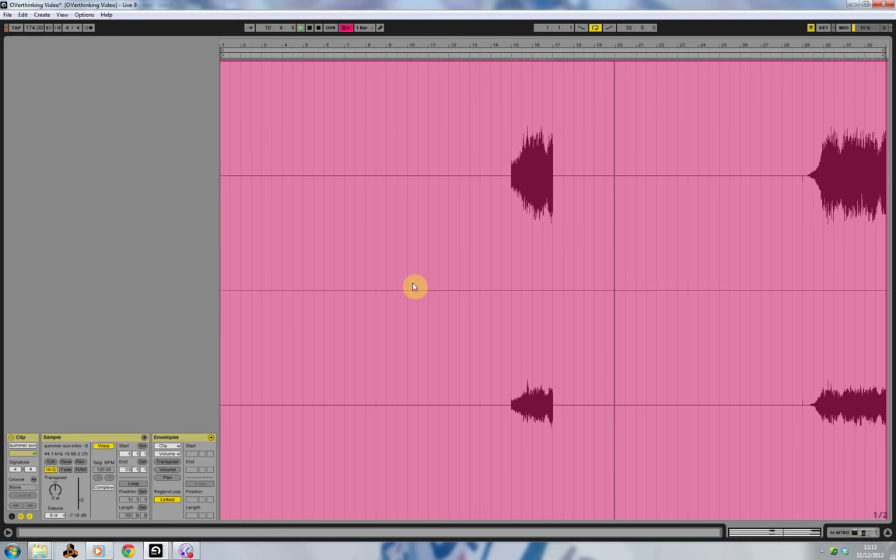
pyautogui.click(864, 532)
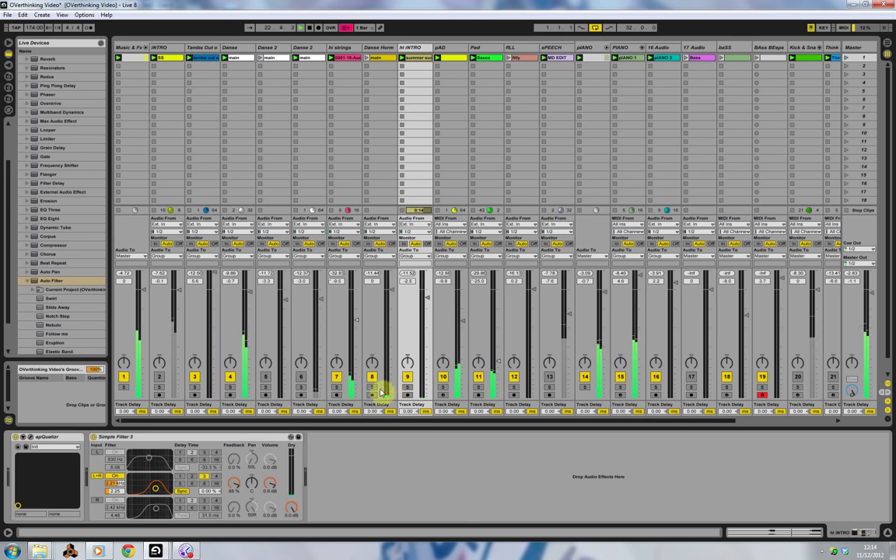
pyautogui.click(407, 386)
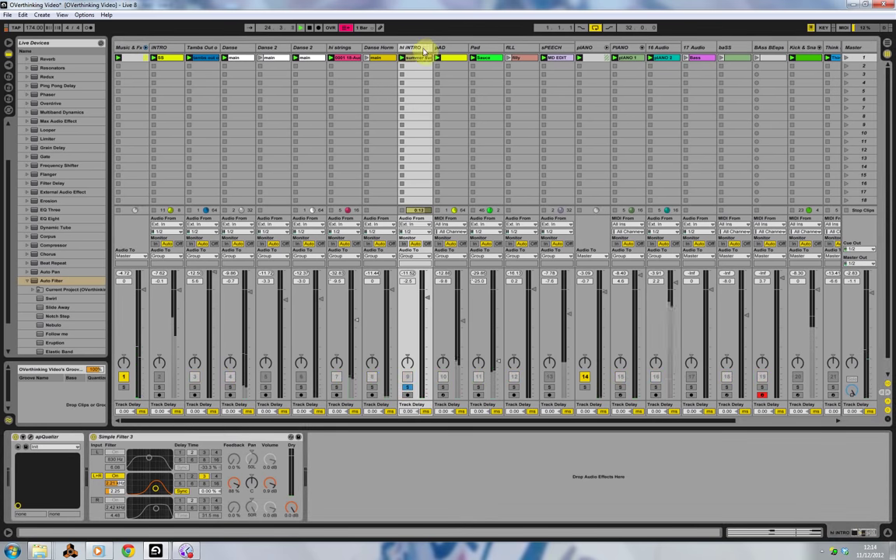
pyautogui.click(418, 56)
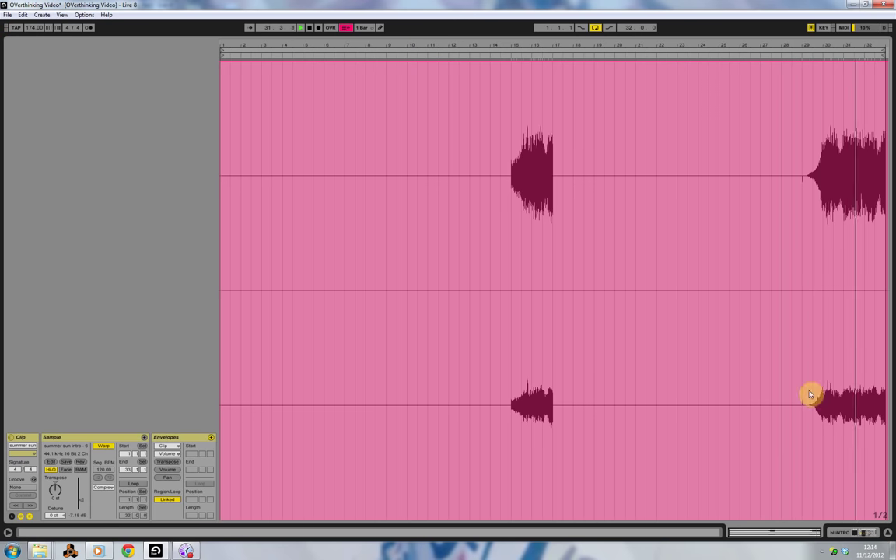
pyautogui.click(853, 531)
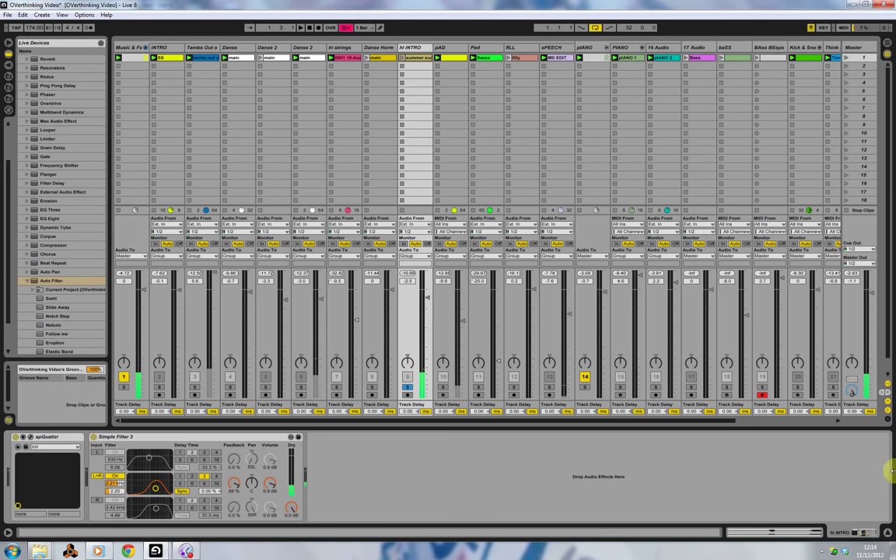
# Take track 9 hi INTRO out of solo and fold the Music & Fx and pIANO groups
pyautogui.click(407, 386)
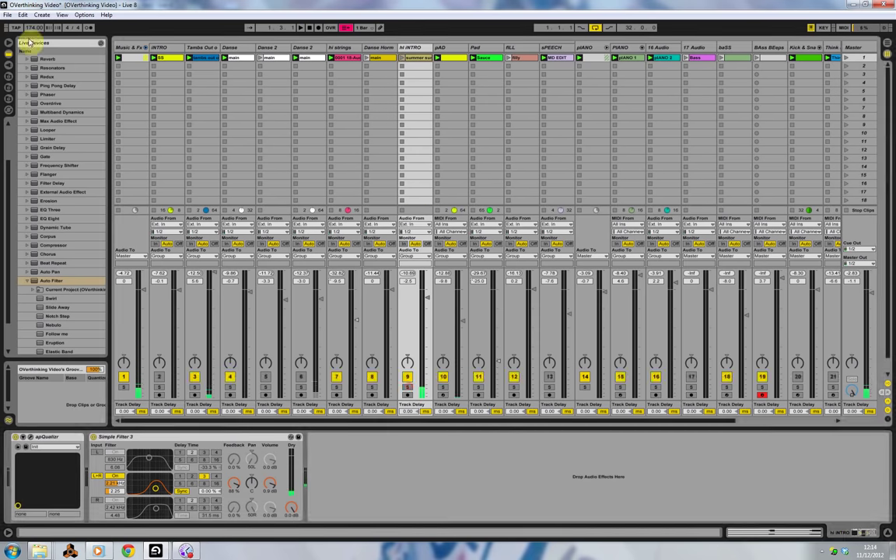
pyautogui.click(145, 47)
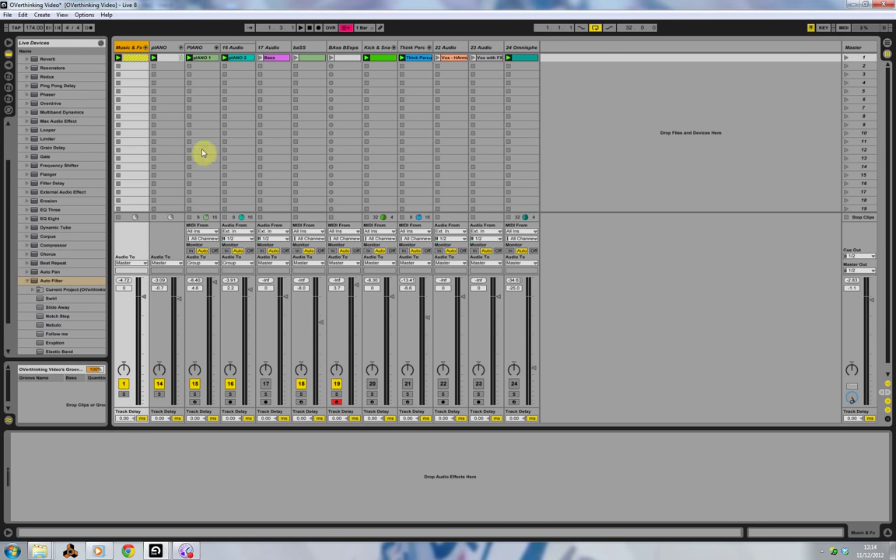
pyautogui.click(181, 47)
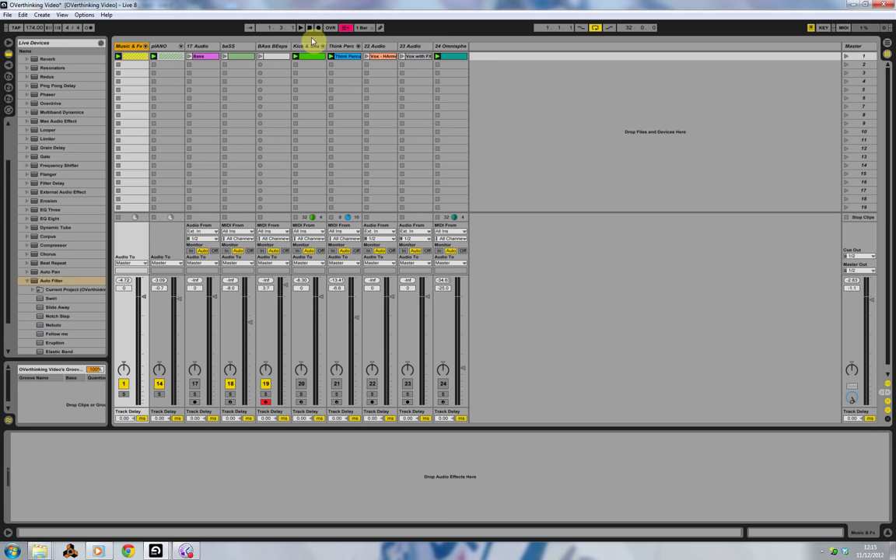
# Start a second Live 8.1.1 instance from the Start menu and accept the ReWire and online-sharing warnings
pyautogui.moveTo(97, 550)
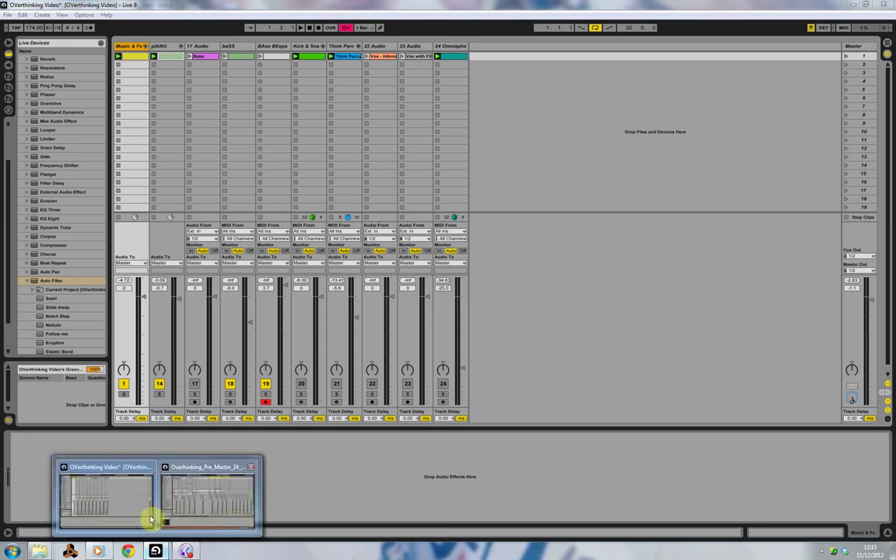
pyautogui.press('super')
pyautogui.click(34, 296)
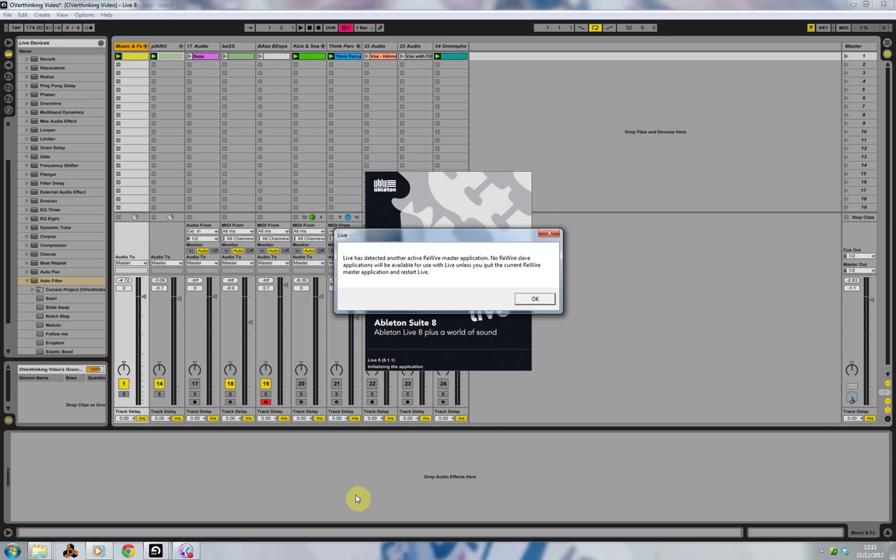
pyautogui.click(535, 299)
pyautogui.click(534, 300)
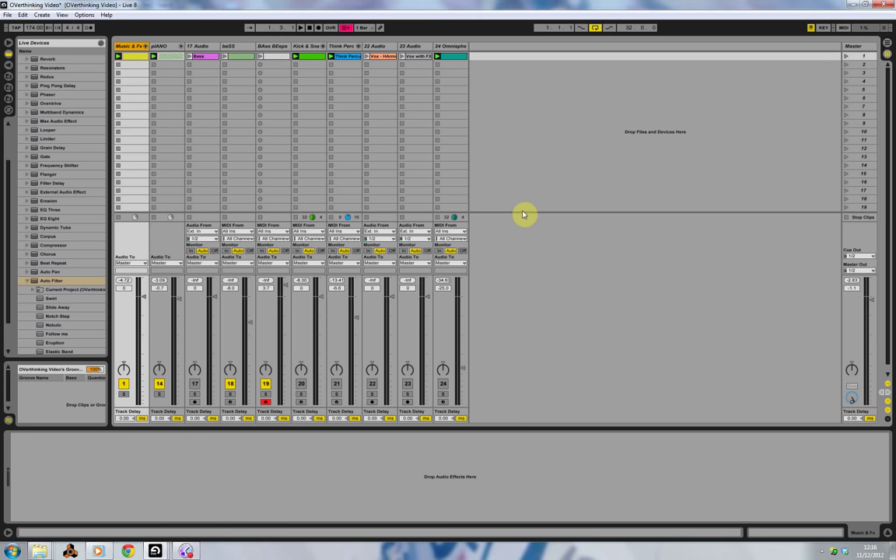
# Open prints.als from the recent sets in the Untitled Live window
pyautogui.moveTo(154, 549)
pyautogui.click(275, 528)
pyautogui.click(7, 15)
pyautogui.moveTo(103, 53)
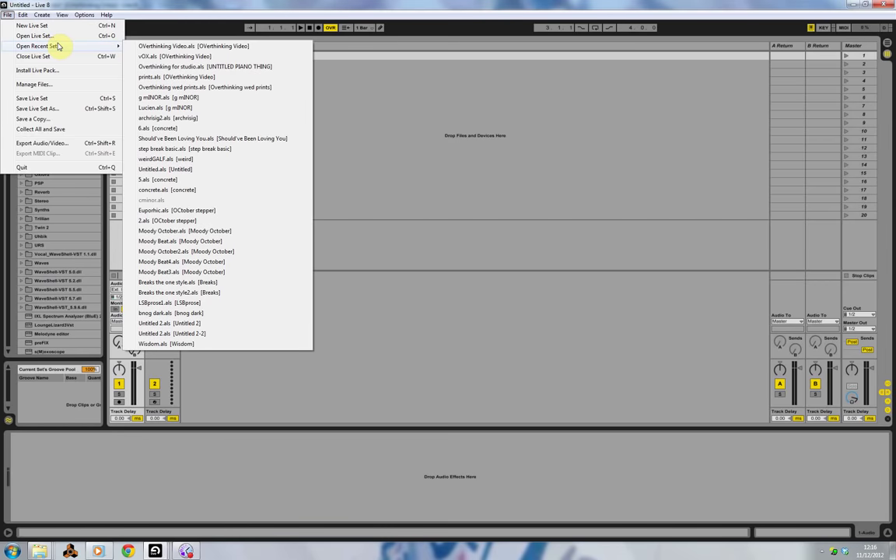
pyautogui.click(131, 76)
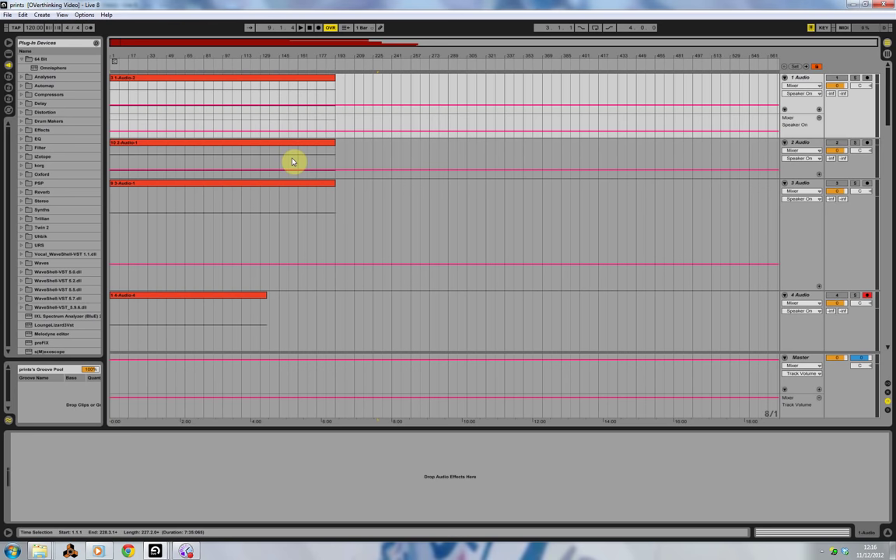
# Play the prints set and scroll through its printed audio tracks in the Arrangement
pyautogui.moveTo(888, 125); pyautogui.dragTo(885, 225)
pyautogui.scroll(5, 236, 174)
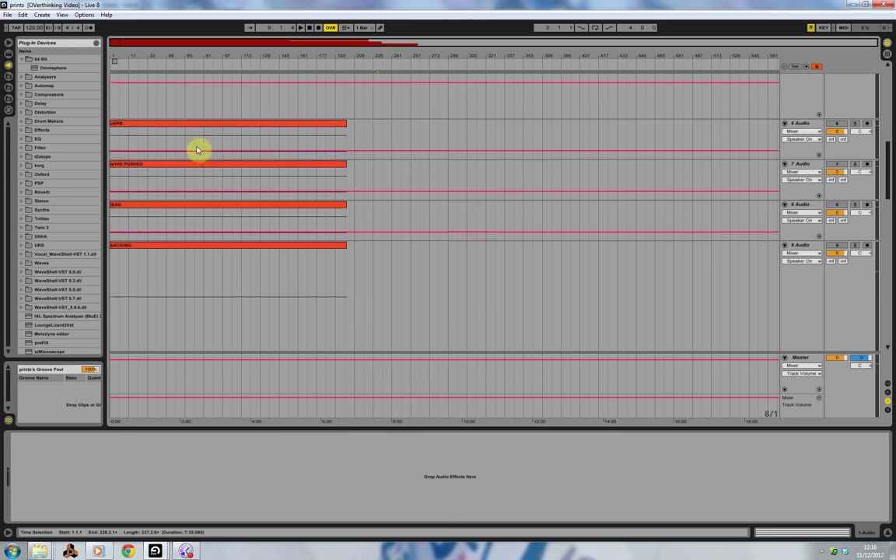
pyautogui.scroll(2, 197, 150)
pyautogui.click(153, 64)
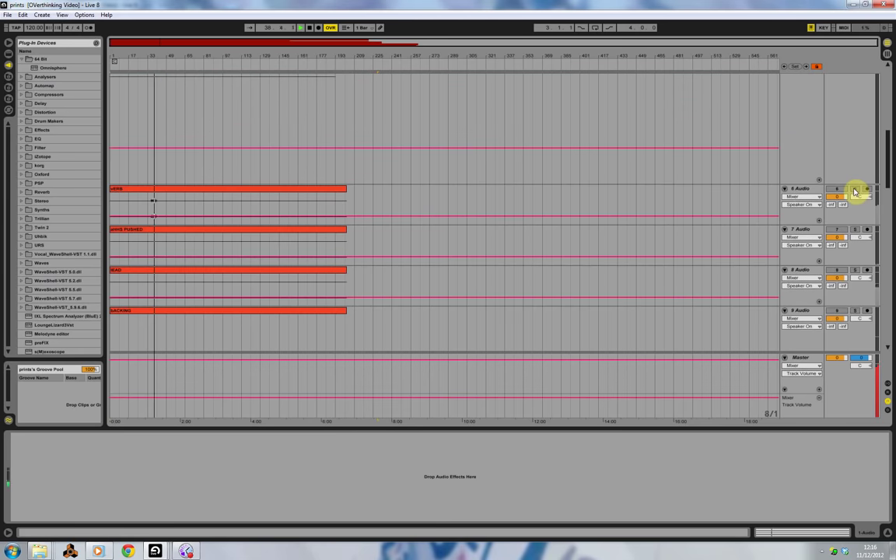
pyautogui.scroll(-3, 856, 193)
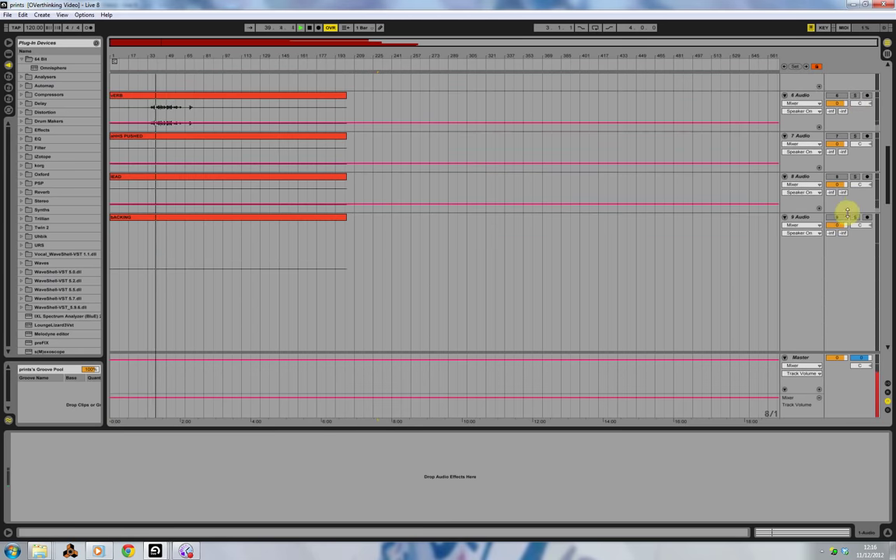
pyautogui.scroll(-4, 855, 218)
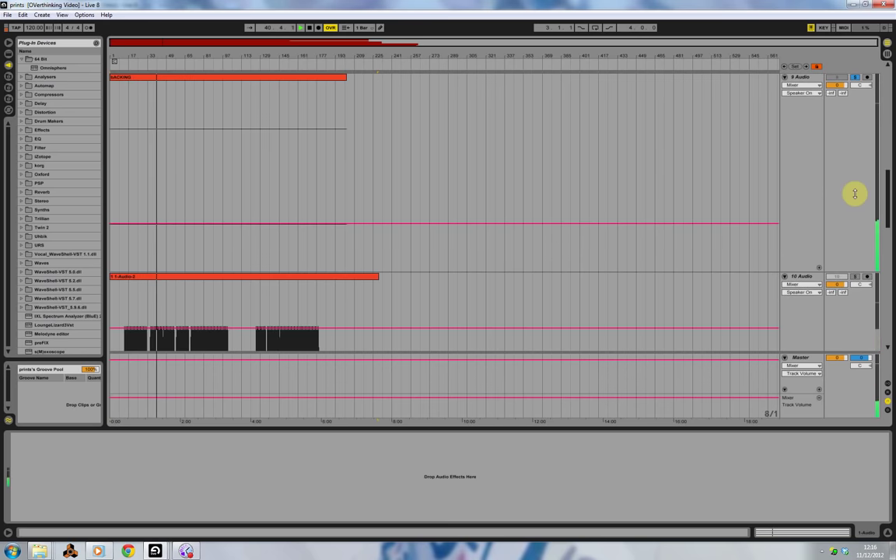
pyautogui.scroll(-3, 847, 250)
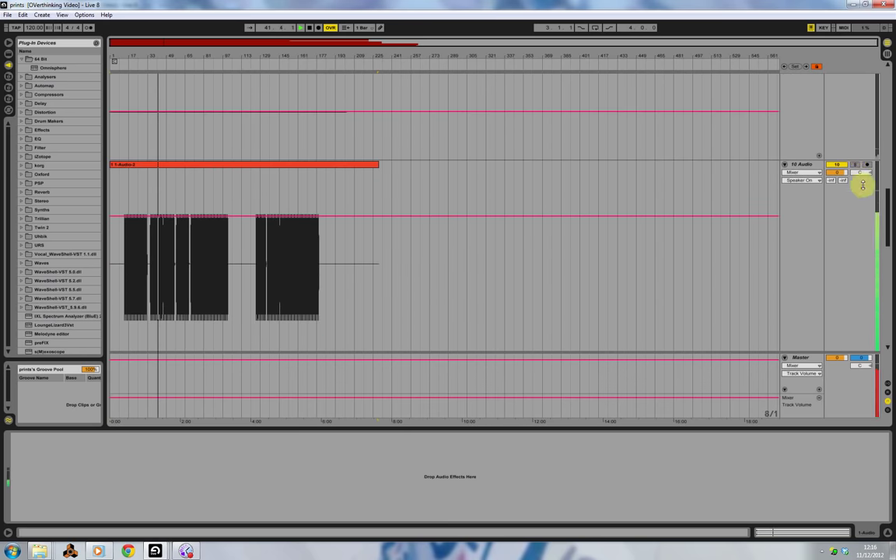
pyautogui.scroll(-1, 859, 167)
pyautogui.click(856, 162)
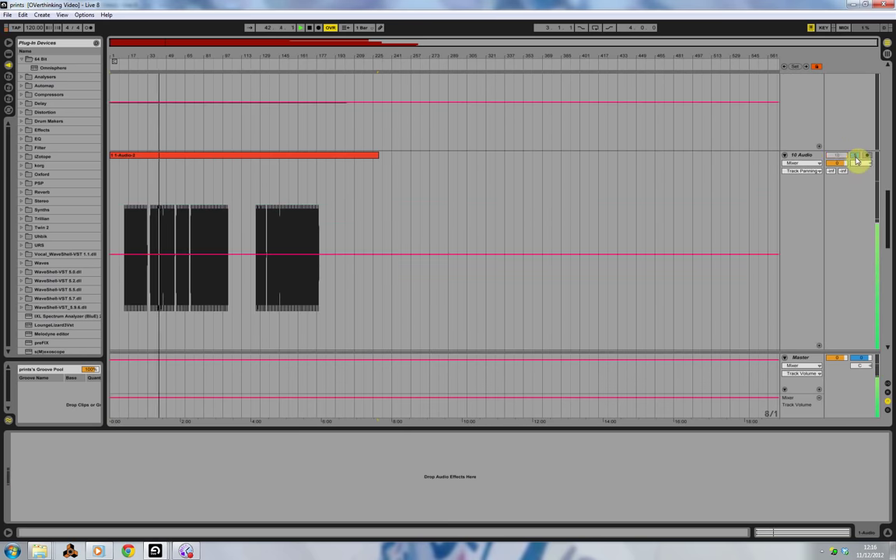
pyautogui.scroll(-2, 756, 359)
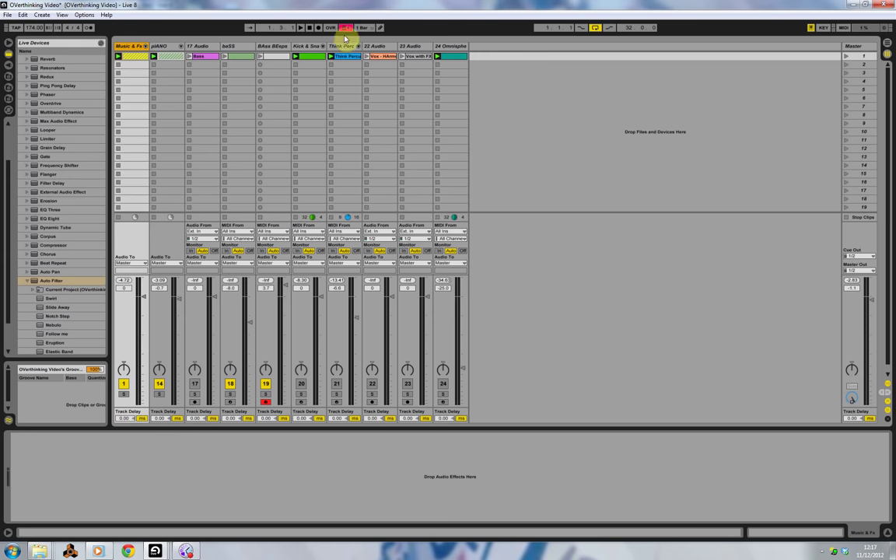
# Stop playback and solo track 19, BAss BEeps
pyautogui.click(309, 28)
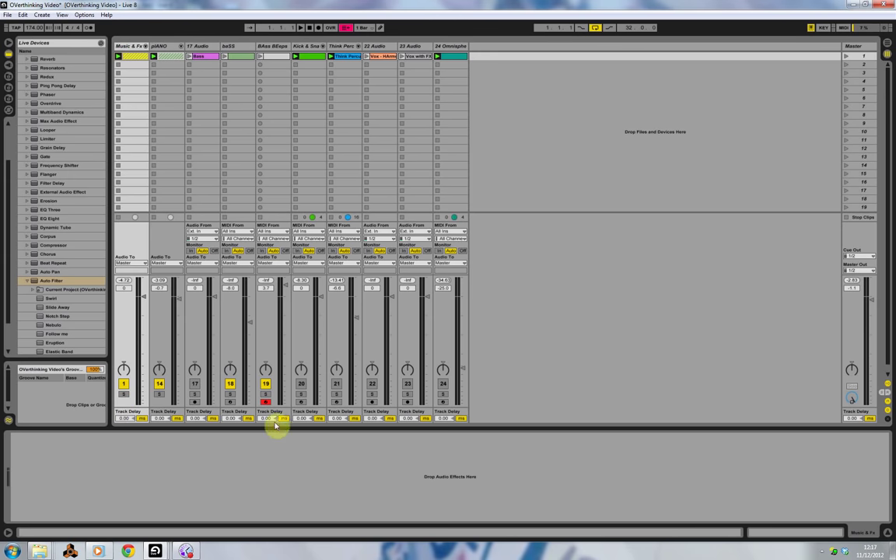
pyautogui.click(265, 397)
# Inspect the BAss BEeps clip's notes in the MIDI editor, then return to the session mixer
pyautogui.click(260, 61)
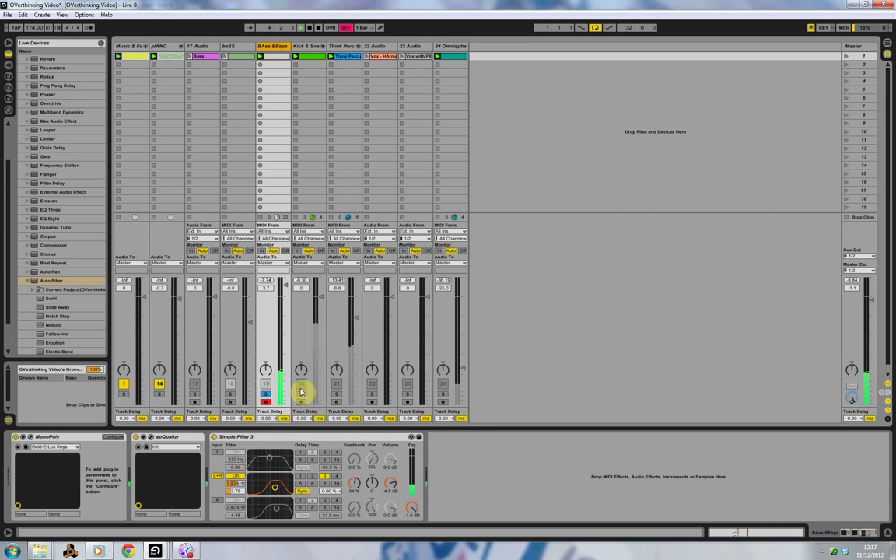
pyautogui.doubleClick(264, 56)
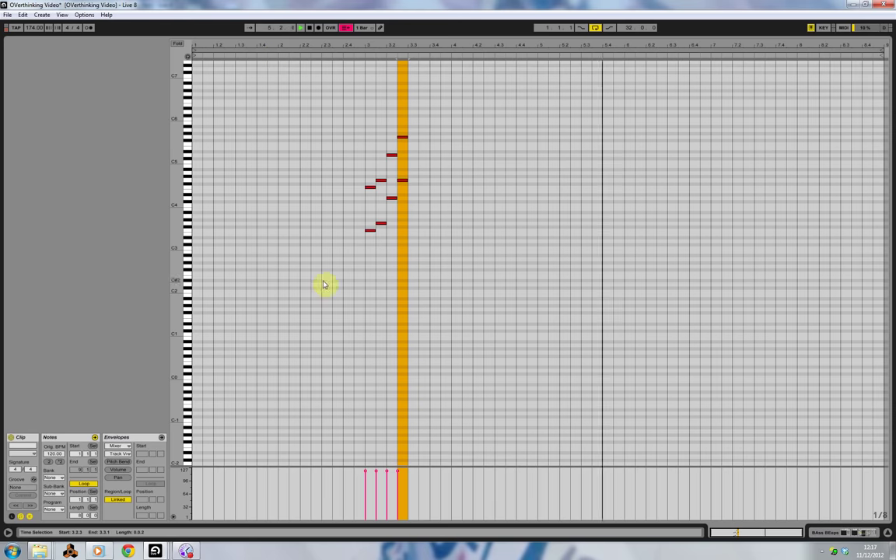
pyautogui.click(371, 231)
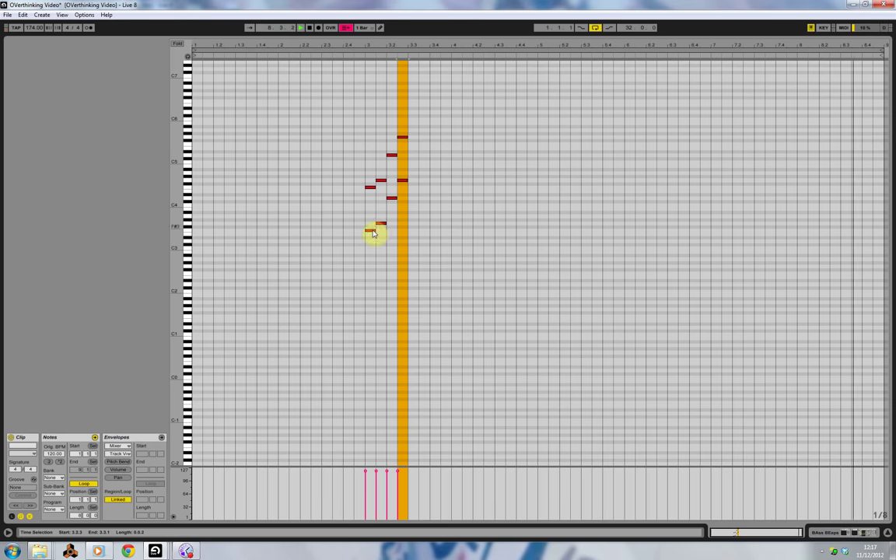
pyautogui.click(394, 199)
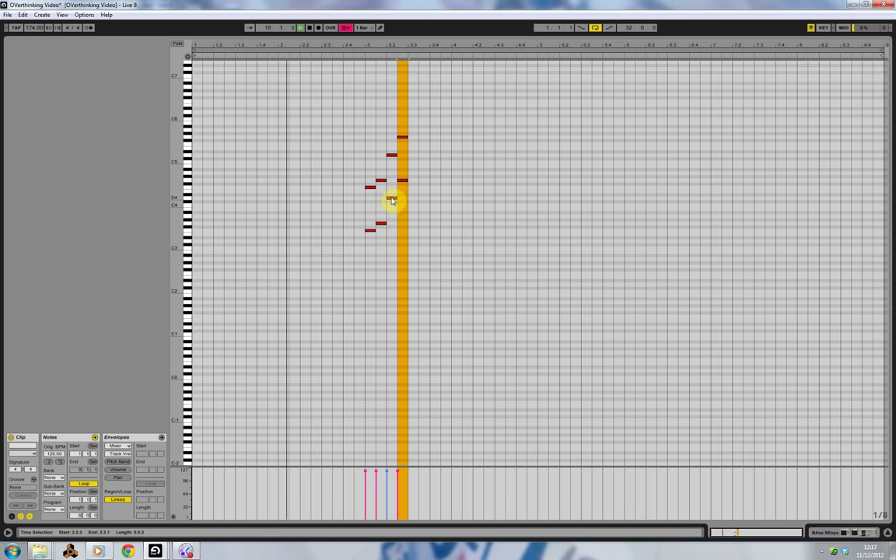
pyautogui.click(399, 192)
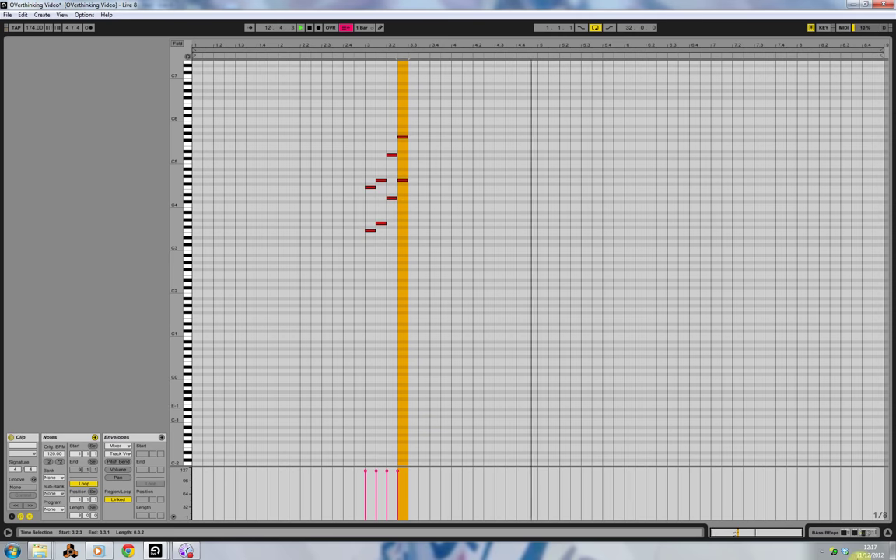
pyautogui.click(870, 534)
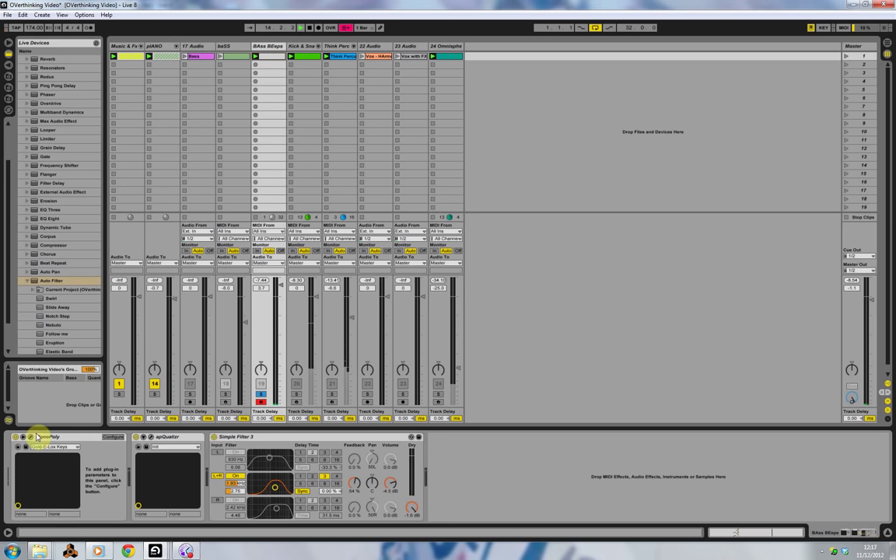
# Open and close the MonoPoly synth window, unsolo BAss BEeps, and stop playback
pyautogui.click(30, 438)
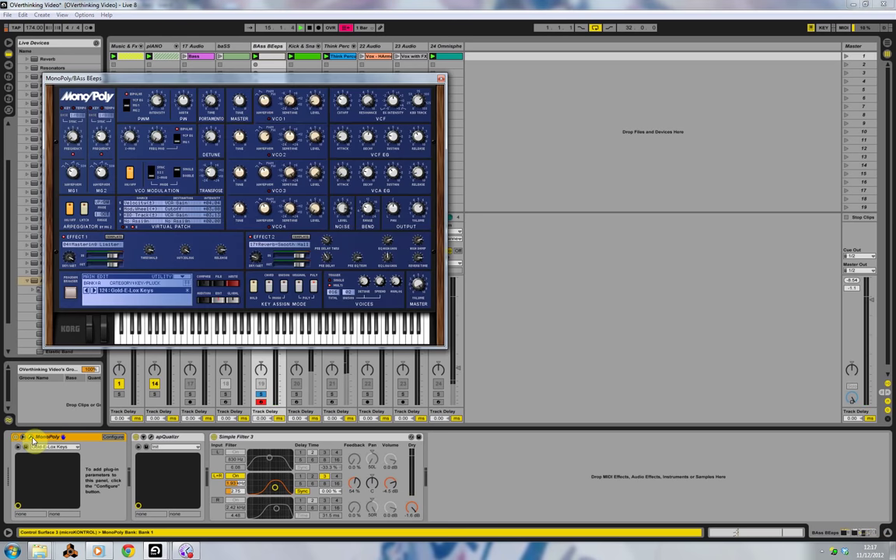
pyautogui.click(442, 80)
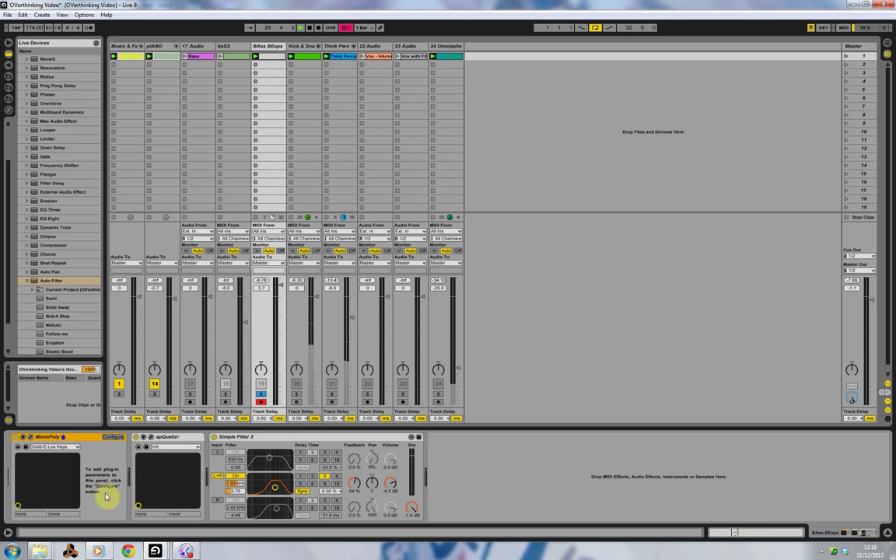
pyautogui.click(262, 394)
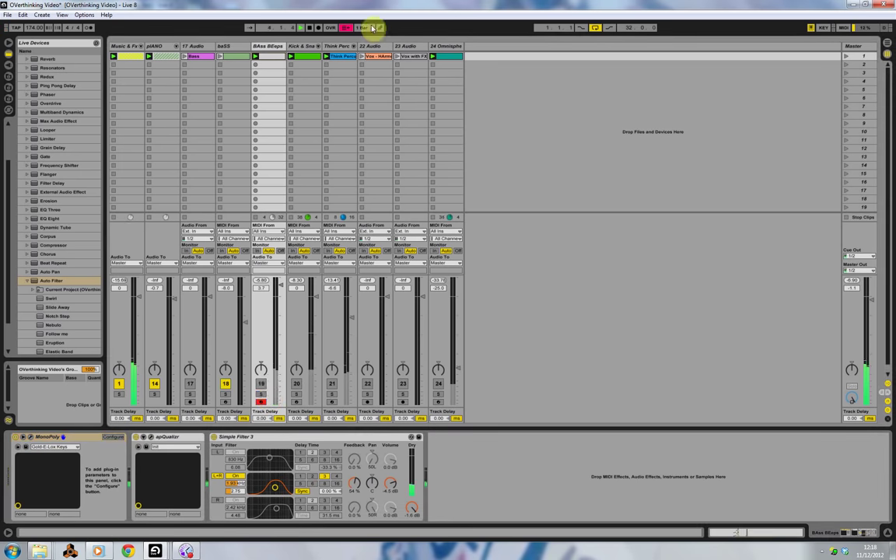
pyautogui.click(310, 28)
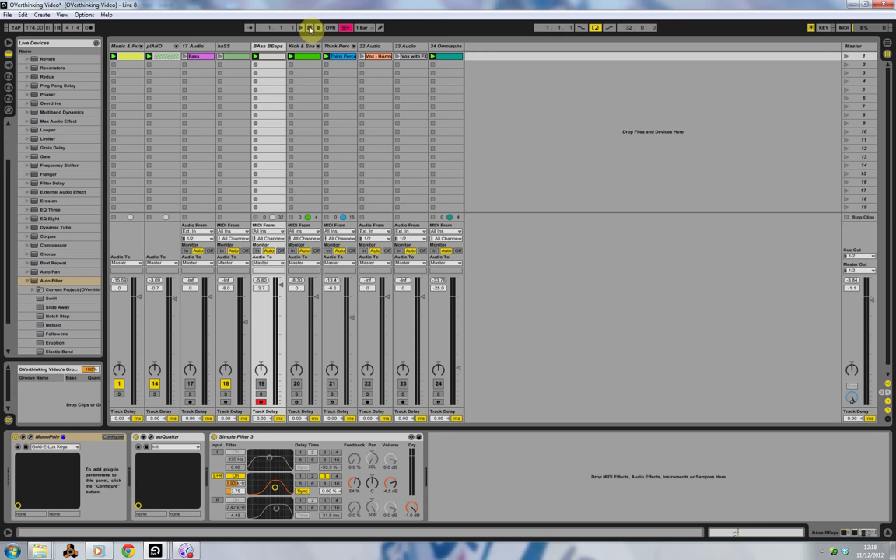
# Show the baSS track's device chain and select its Omnisphere instrument
pyautogui.click(233, 48)
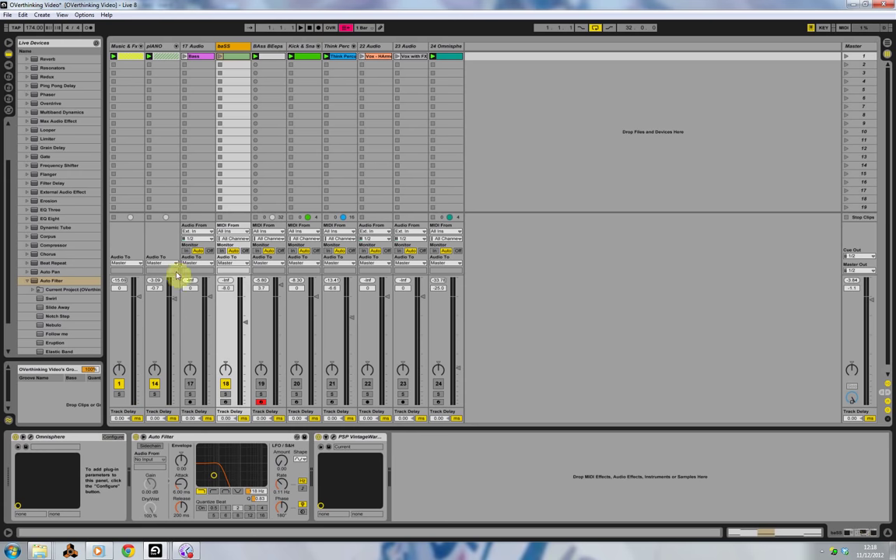
pyautogui.click(31, 438)
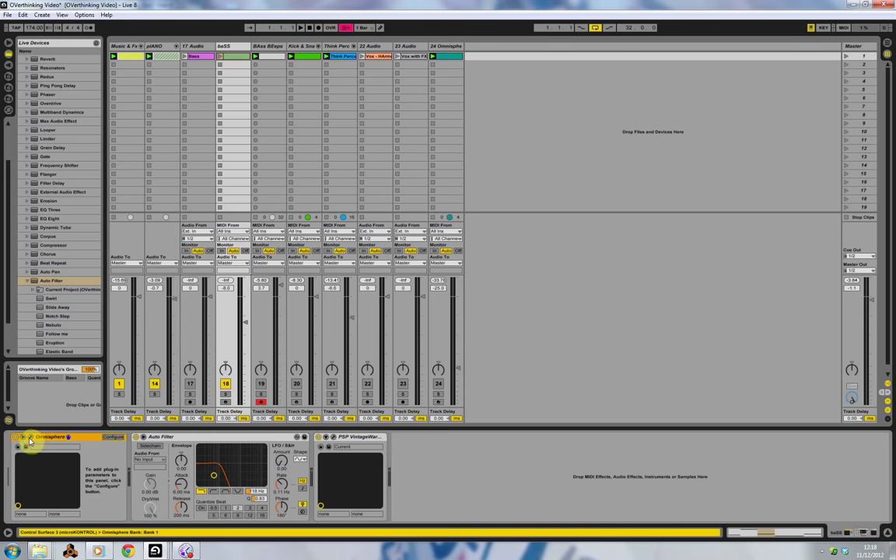
# Open baSS's Omnisphere editor on the LSB Bass patch, position its window, and select Auto Filter
pyautogui.click(30, 440)
pyautogui.moveTo(445, 104); pyautogui.dragTo(694, 66)
pyautogui.moveTo(546, 68); pyautogui.dragTo(384, 98)
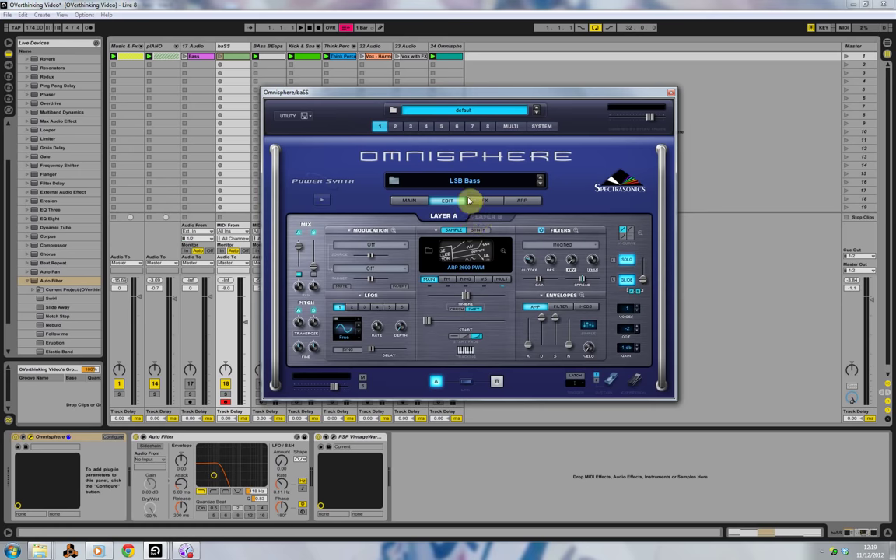
pyautogui.moveTo(437, 94); pyautogui.dragTo(493, 61)
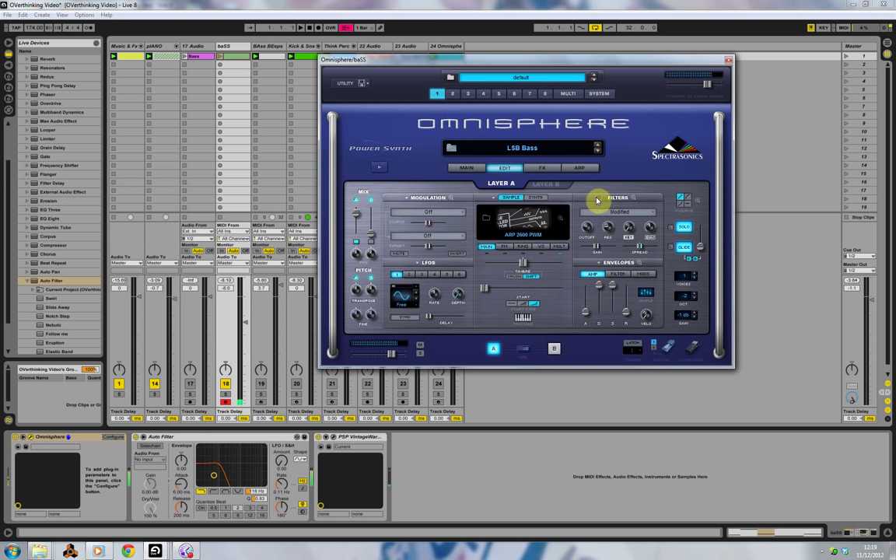
pyautogui.click(148, 436)
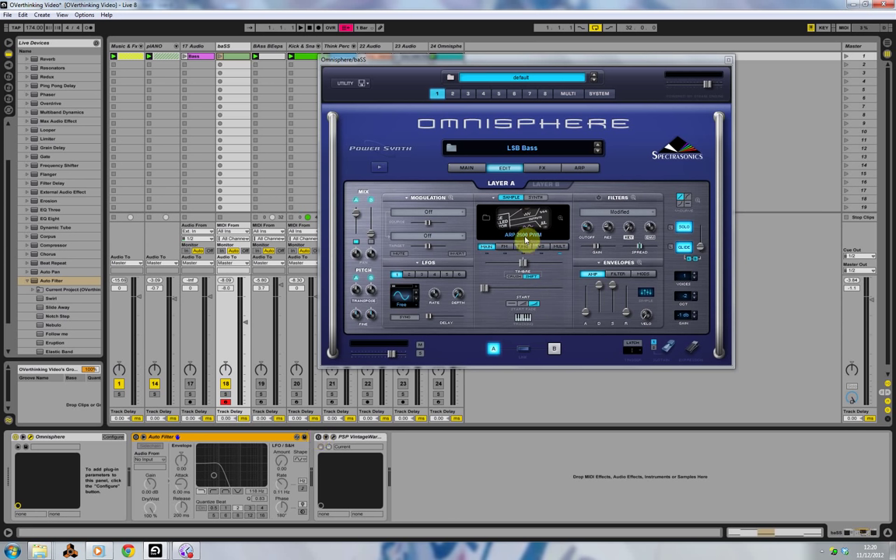
# Enable Omnisphere's Filters section and inspect the Auto Filter and PSP VintageWarmer devices
pyautogui.click(598, 198)
pyautogui.click(136, 440)
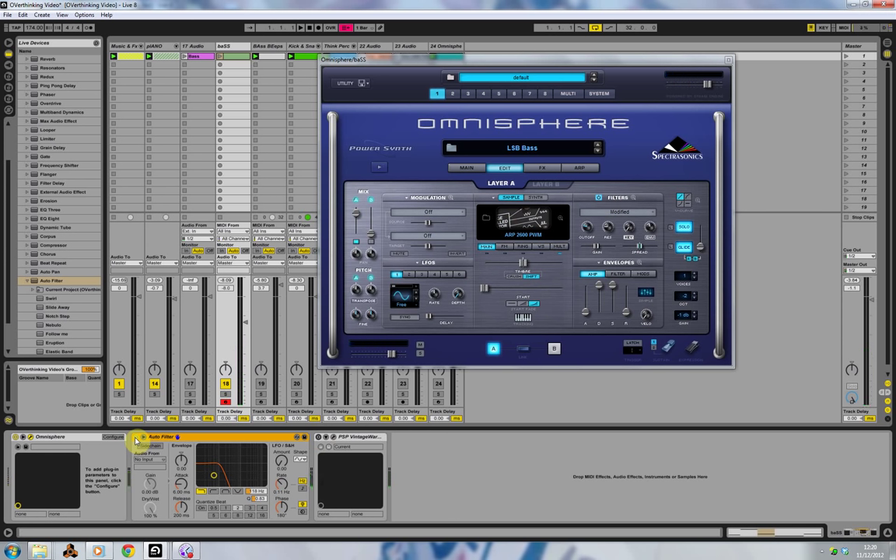
pyautogui.click(322, 437)
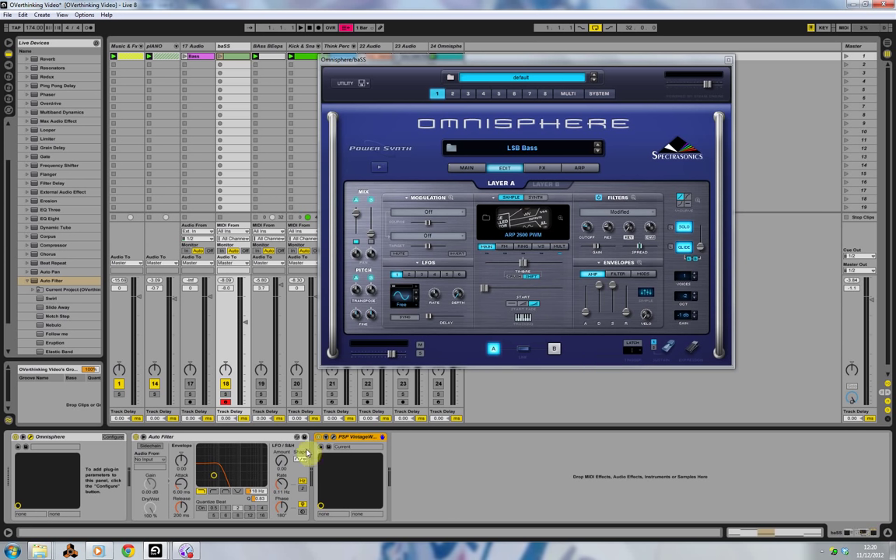
# Select the baSS track, start playback, and solo baSS
pyautogui.click(224, 47)
pyautogui.press('space')
pyautogui.click(225, 394)
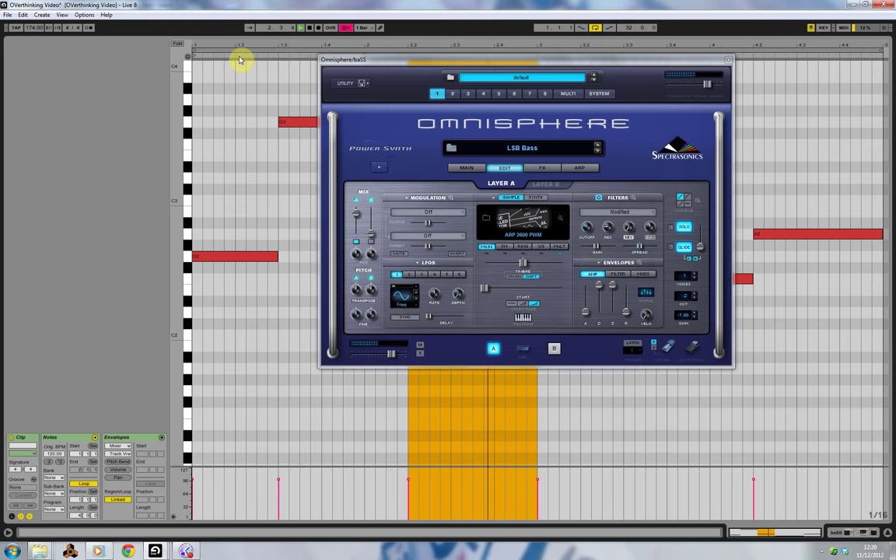
# Open the baSS clip's MIDI notes with the Omnisphere window moved aside, then return to the mixer
pyautogui.doubleClick(233, 56)
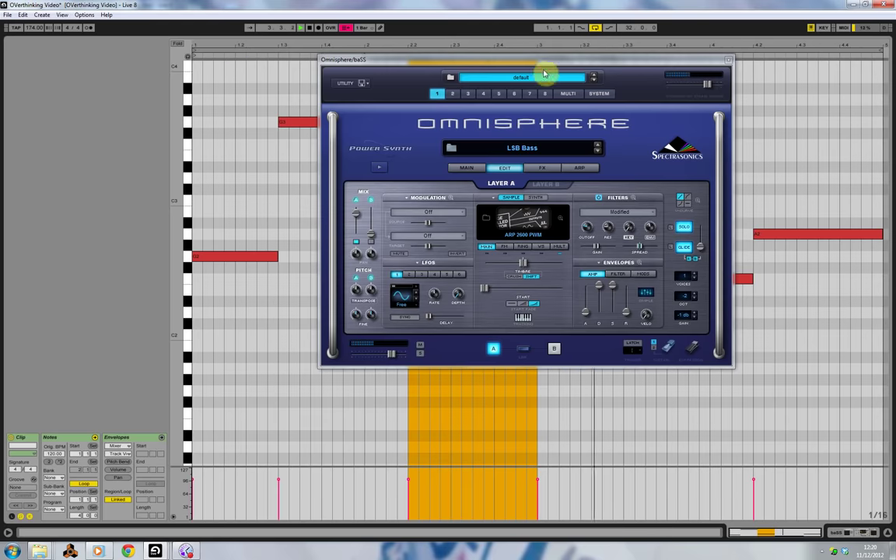
pyautogui.moveTo(543, 70); pyautogui.dragTo(593, 76)
pyautogui.hotkey('shift', 'Tab')
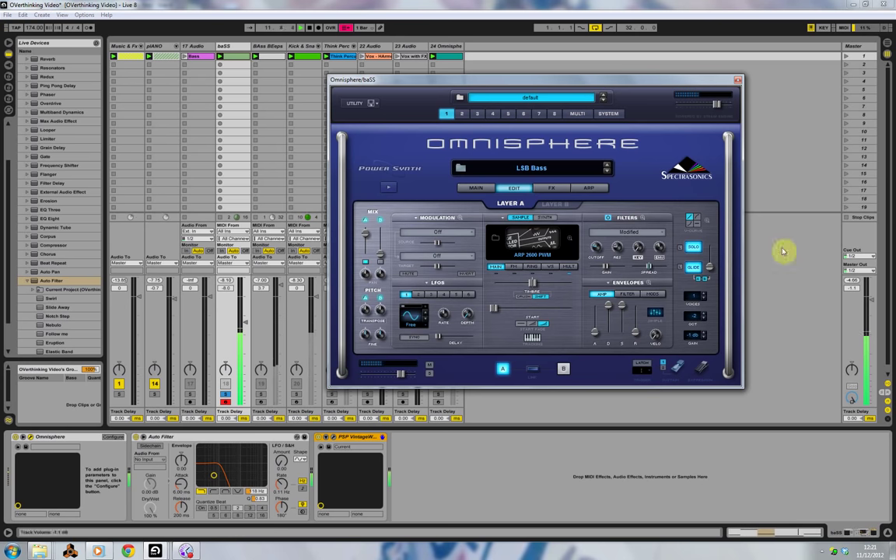
# Toggle Omnisphere's GLIDE off and back on, then solo the 17 Audio track
pyautogui.click(694, 268)
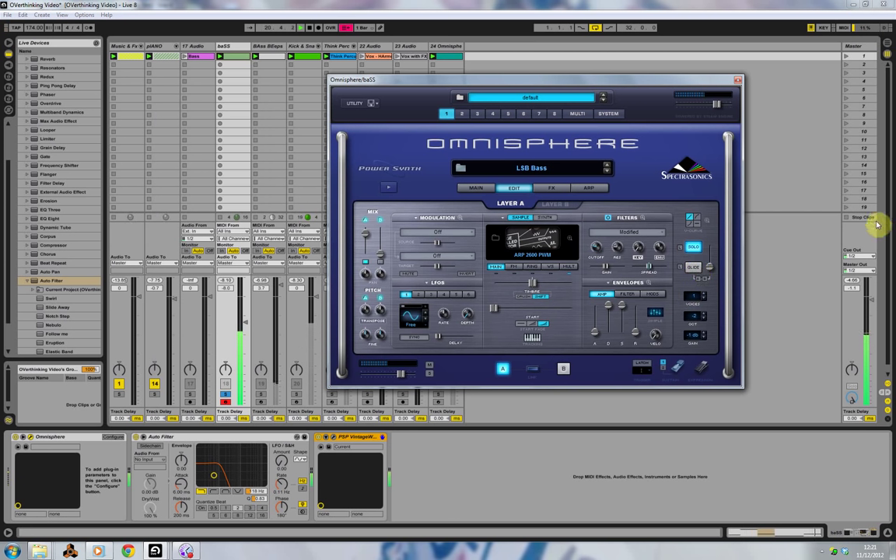
pyautogui.click(694, 272)
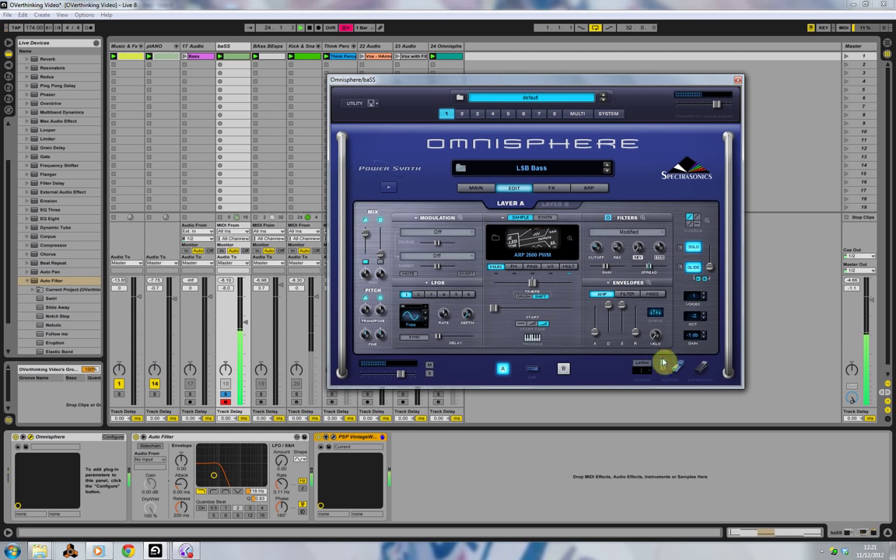
pyautogui.moveTo(594, 334)
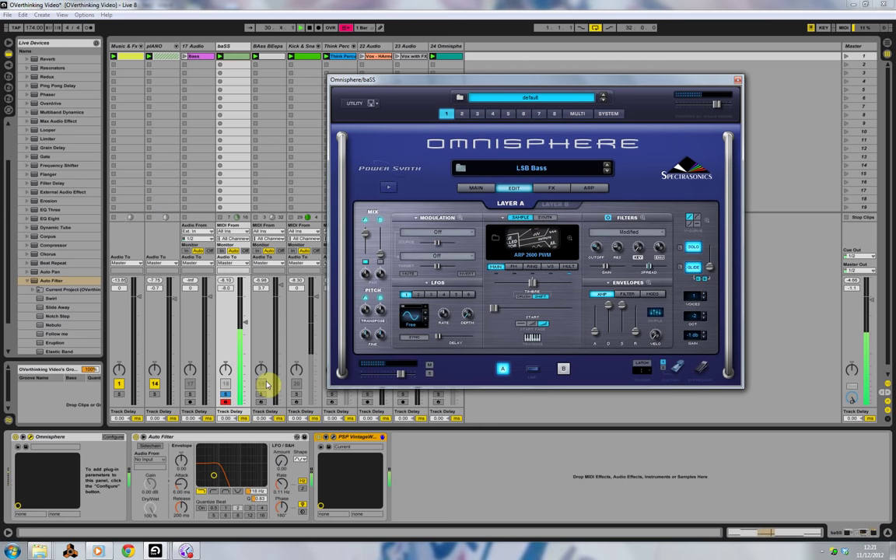
pyautogui.click(189, 396)
# Close Omnisphere, launch track 17's Bass clip, view its waveform, and return to Session view
pyautogui.doubleClick(194, 61)
pyautogui.click(738, 79)
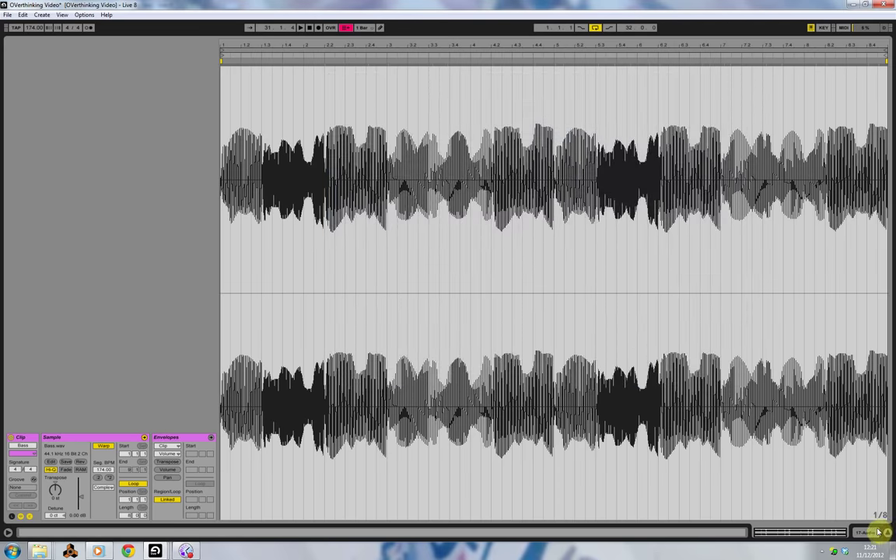
pyautogui.press('Tab')
pyautogui.click(185, 57)
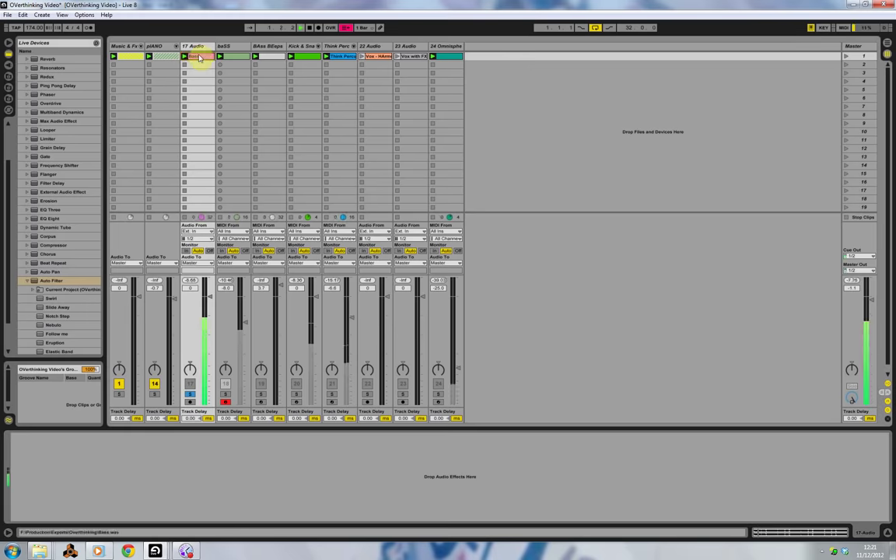
pyautogui.doubleClick(200, 59)
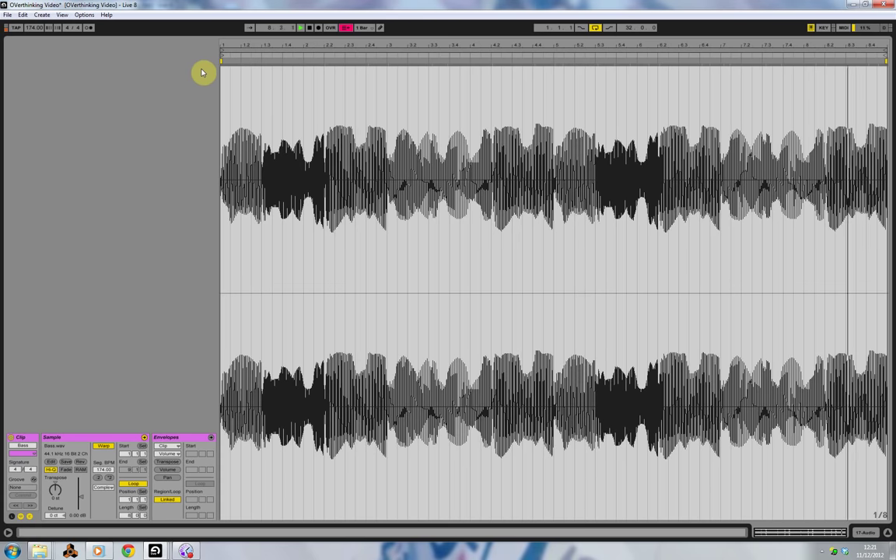
pyautogui.click(866, 532)
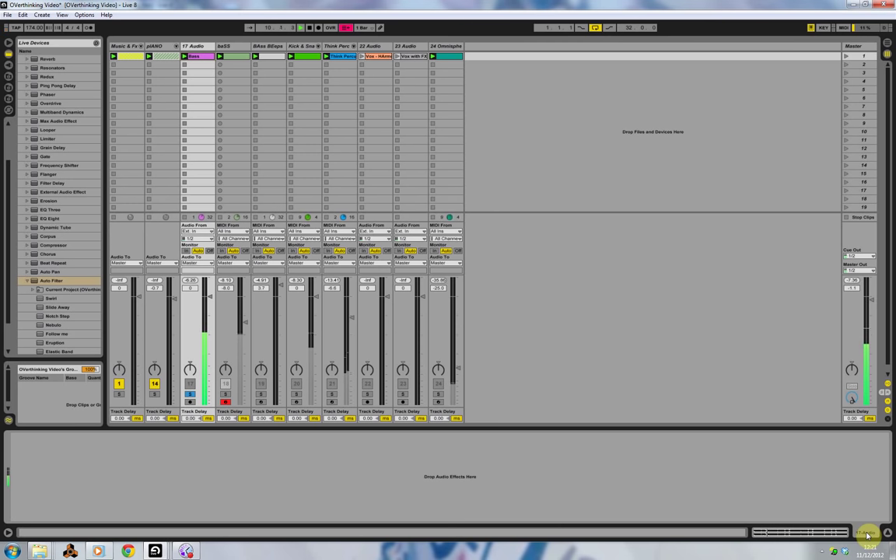
# Unsolo track 17, open and close the baSS track's PSP VintageWarmer window, then solo Kick & Snare
pyautogui.click(190, 395)
pyautogui.click(233, 45)
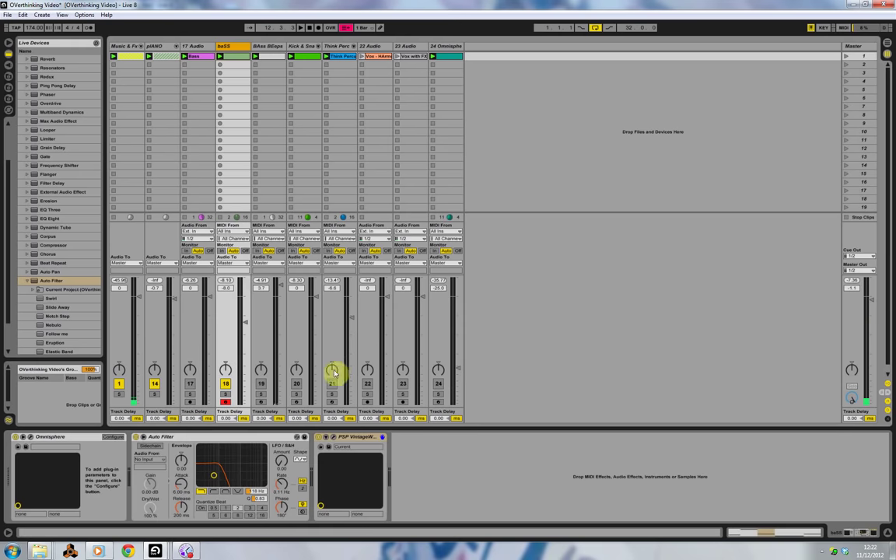
pyautogui.click(326, 447)
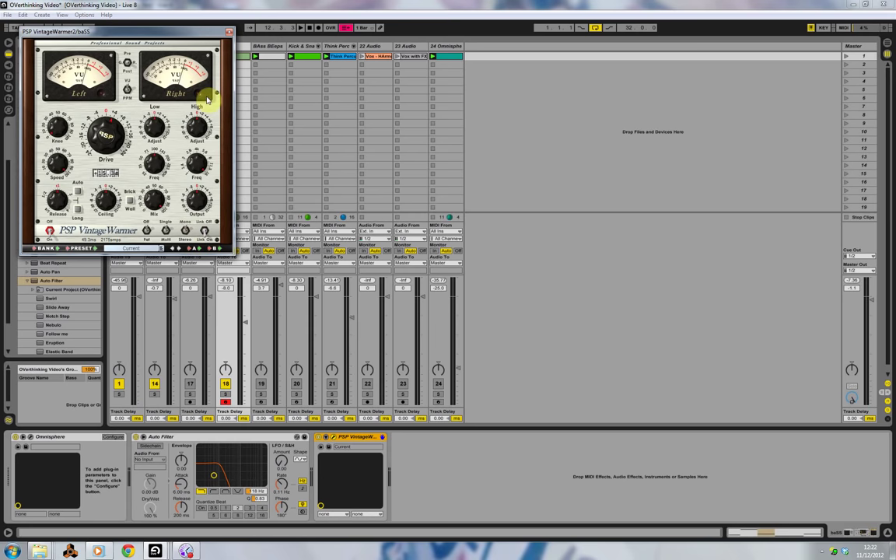
pyautogui.click(230, 31)
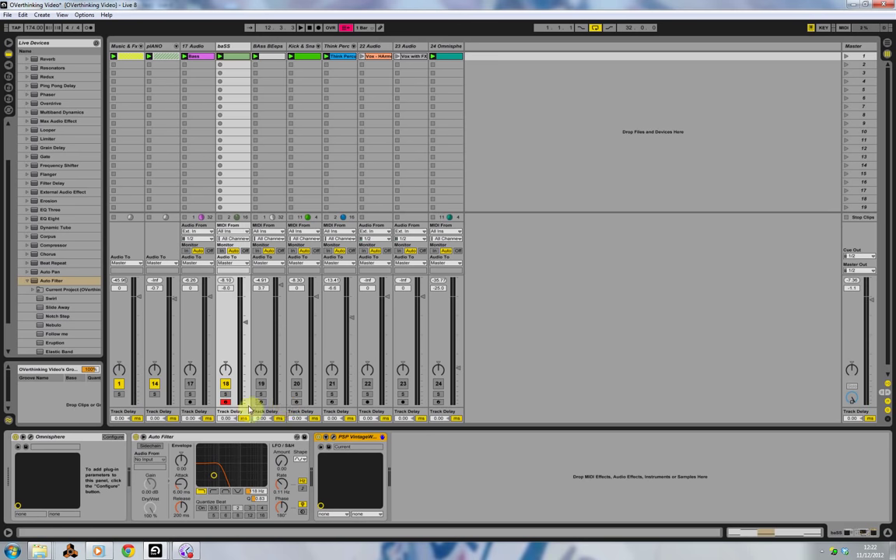
pyautogui.click(295, 394)
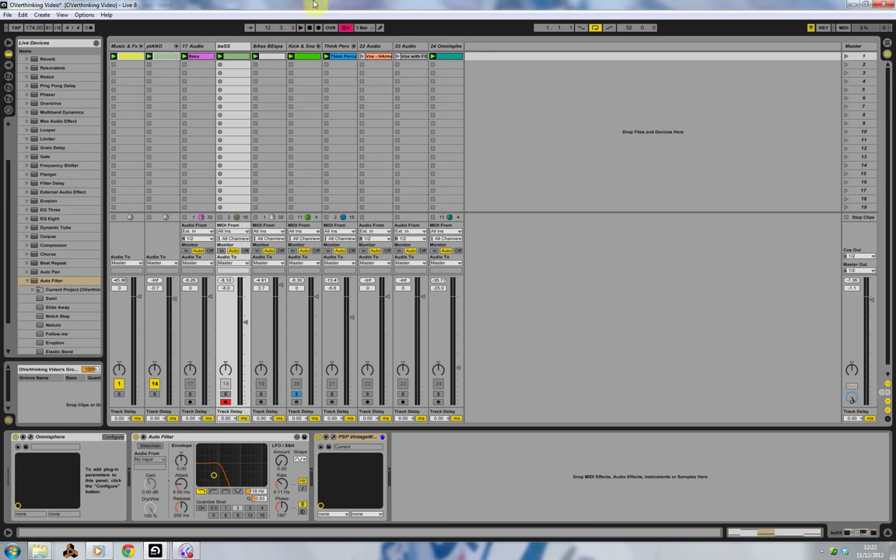
# Play the Kick & Snare clip, audition its Kick Desk and Snare Desk pads, then solo and launch Think Perc
pyautogui.click(291, 58)
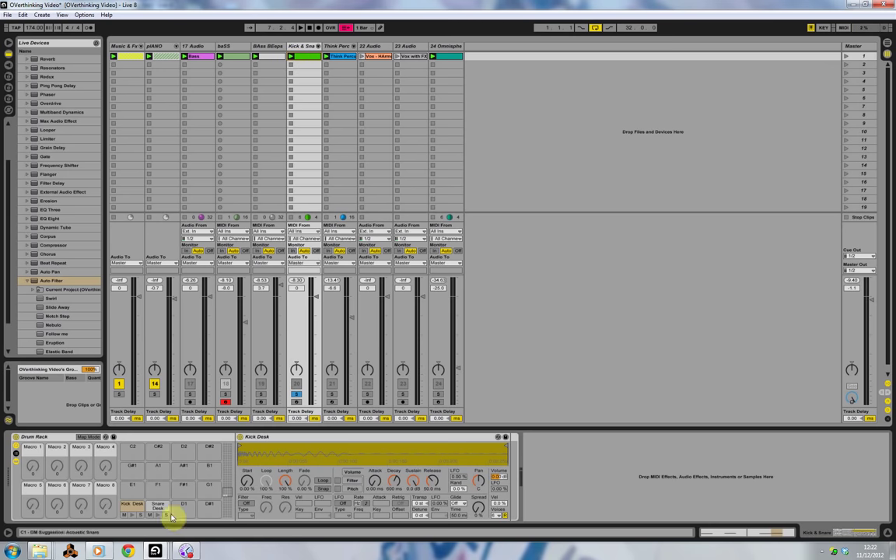
pyautogui.click(134, 516)
pyautogui.click(134, 516)
pyautogui.click(134, 516)
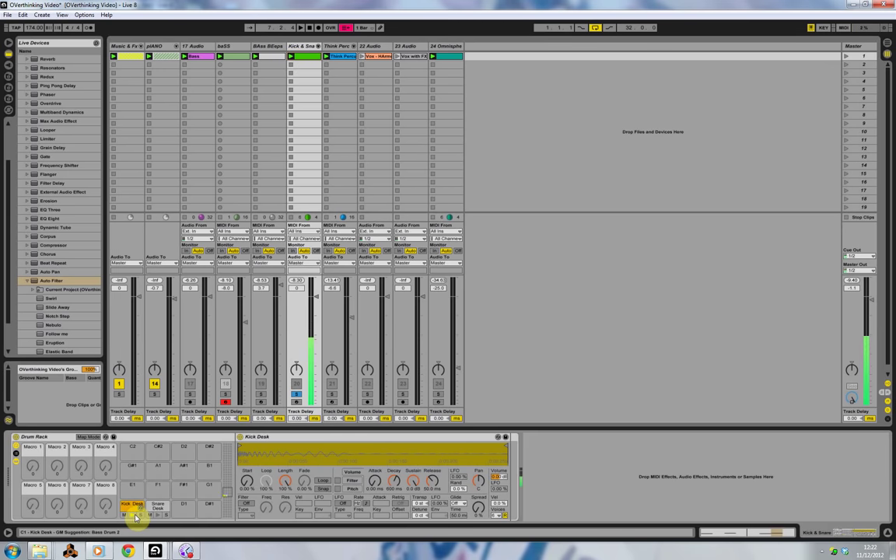
pyautogui.click(160, 515)
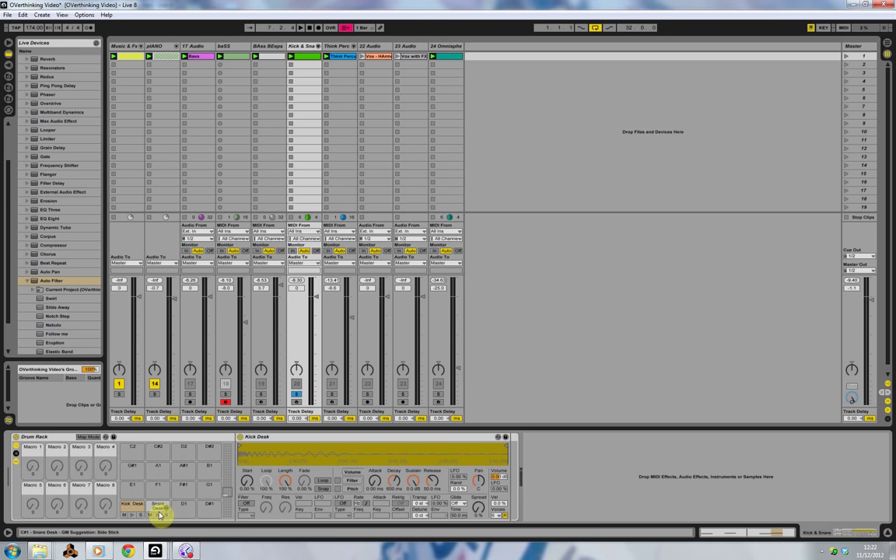
pyautogui.click(332, 394)
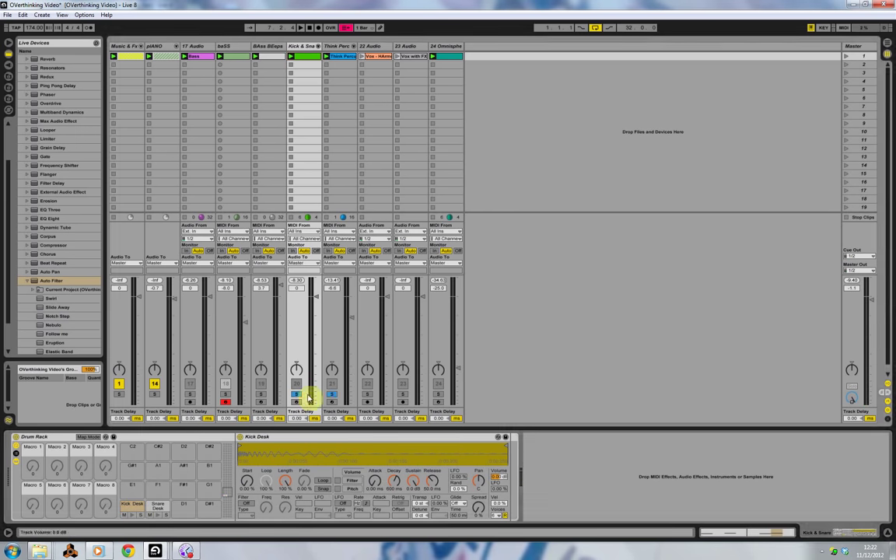
pyautogui.click(327, 56)
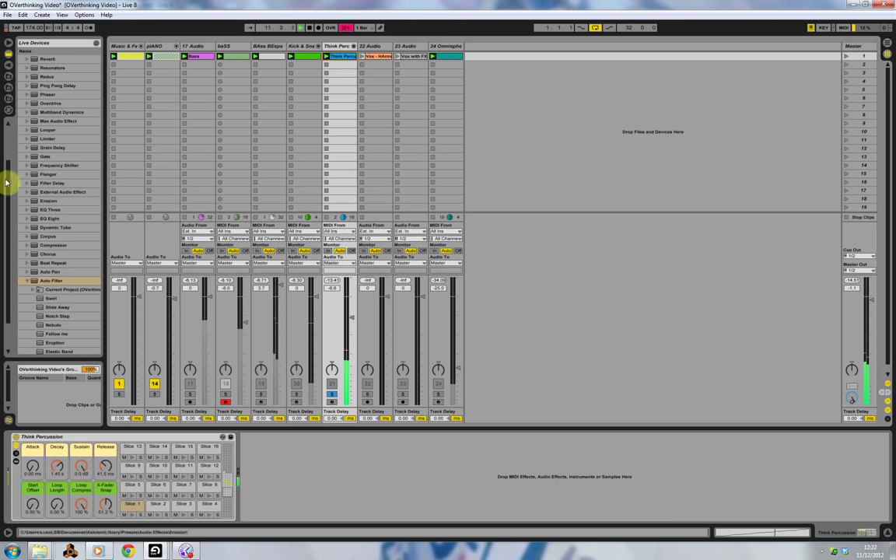
# Solo Kick & Snare, 17 Audio and pIANO alongside Think Perc to compare them
pyautogui.click(297, 395)
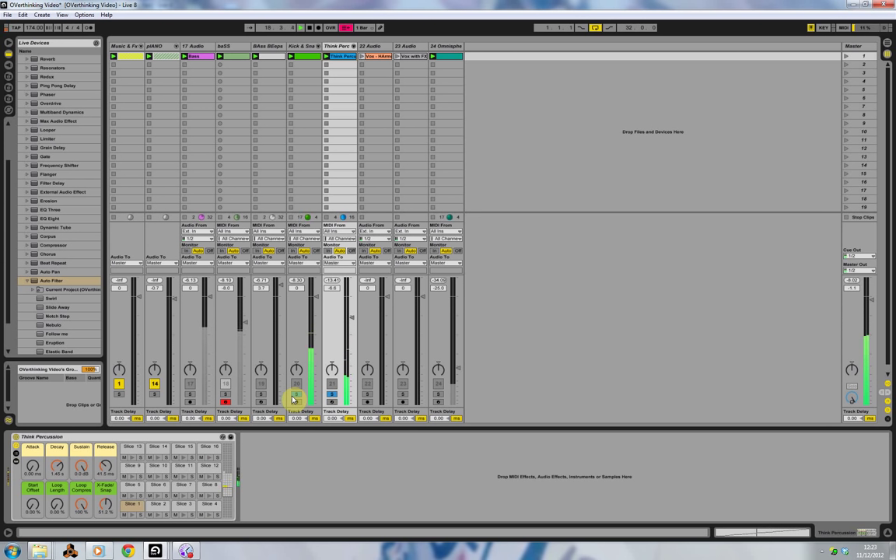
pyautogui.click(295, 394)
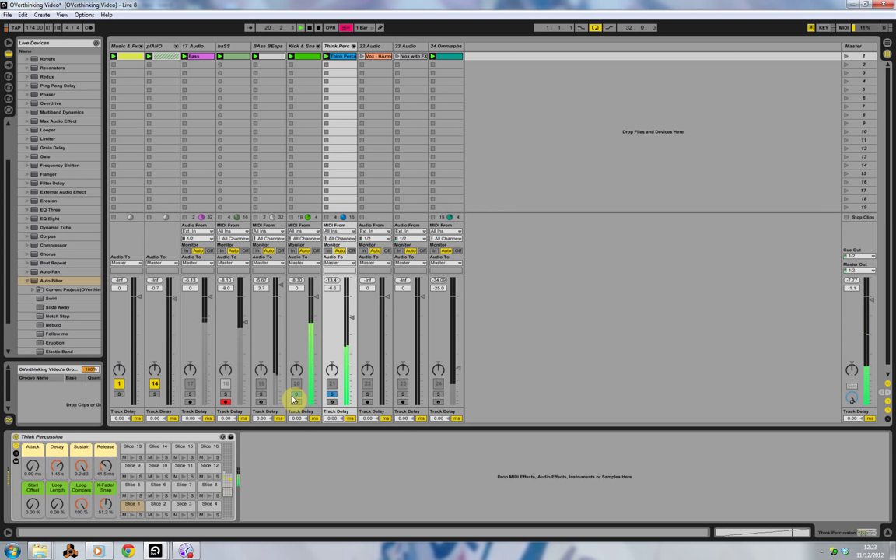
pyautogui.click(190, 394)
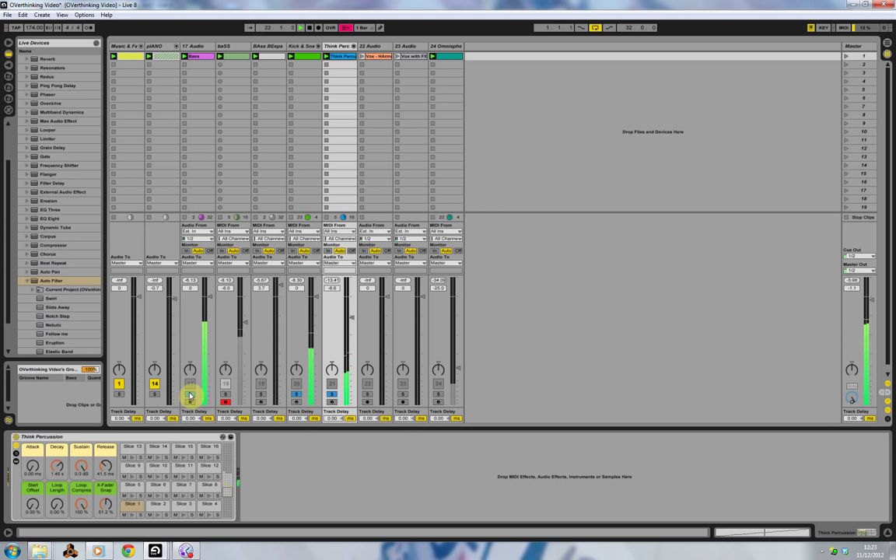
pyautogui.click(154, 394)
# Lower the pIANO fader to -4.6 dB and the Music & Fx fader to -5.4 dB
pyautogui.moveTo(175, 296); pyautogui.dragTo(174, 310)
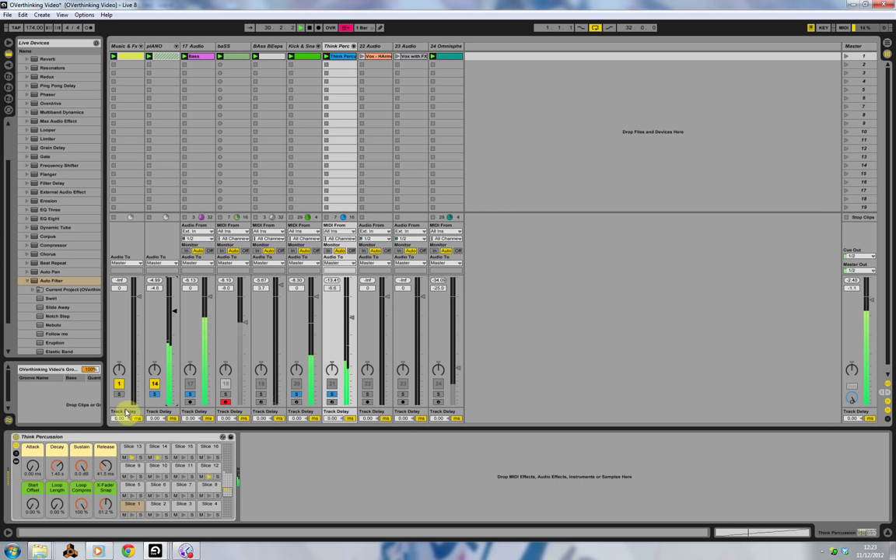
pyautogui.click(138, 310)
pyautogui.moveTo(138, 309); pyautogui.dragTo(147, 314)
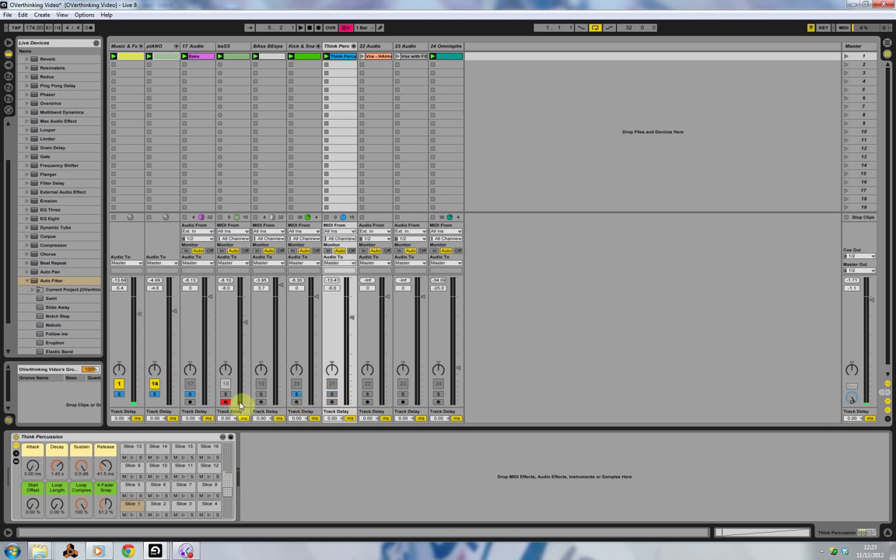
# Clear all track solos and select the 23 Audio track
pyautogui.click(120, 395)
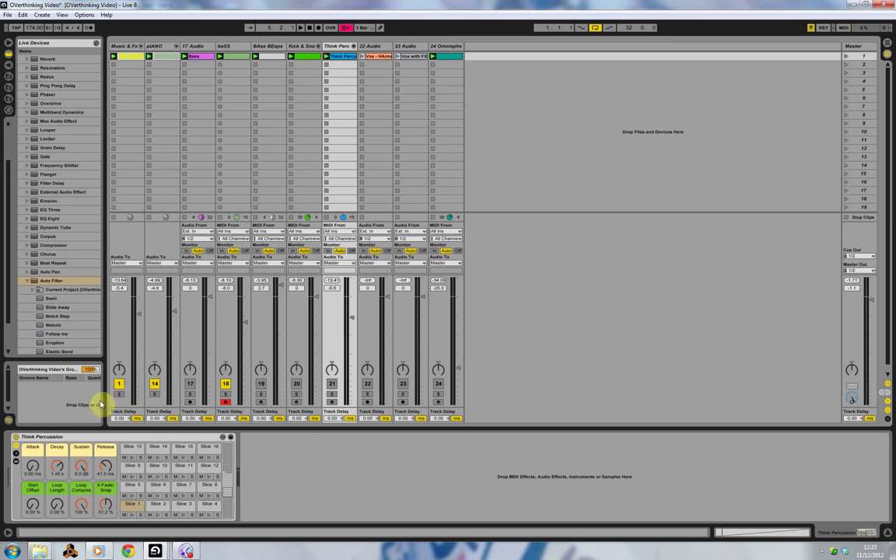
pyautogui.click(377, 48)
pyautogui.click(410, 48)
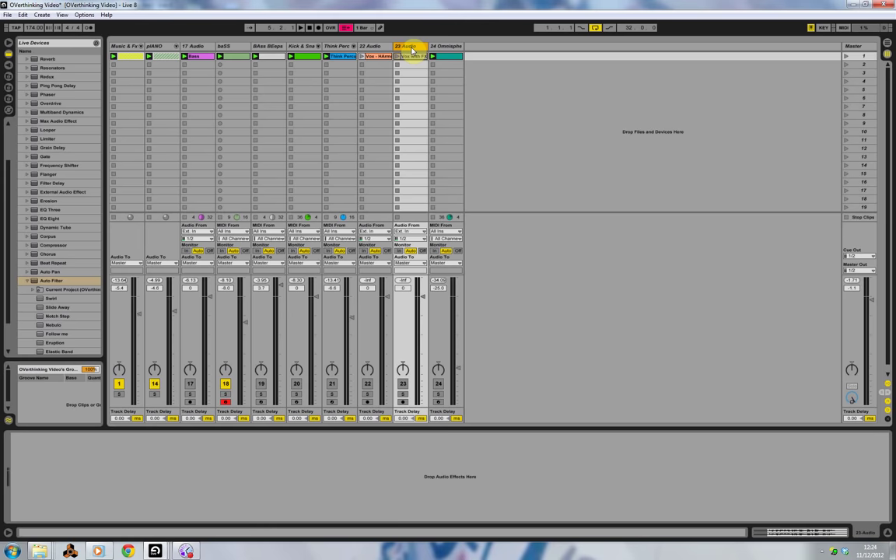
# Set the arrangement loop brace to bars 17–49 and solo the 23 Audio track
pyautogui.press('Tab')
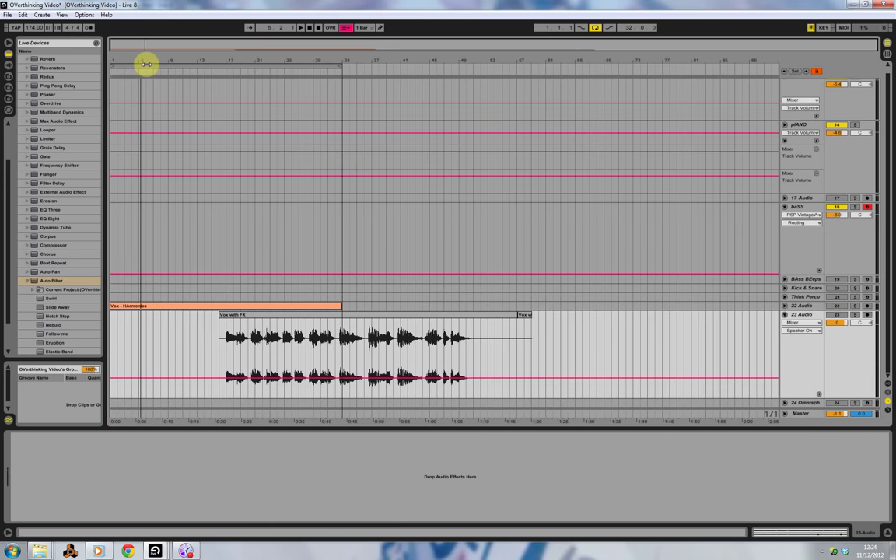
pyautogui.moveTo(146, 66); pyautogui.dragTo(267, 62)
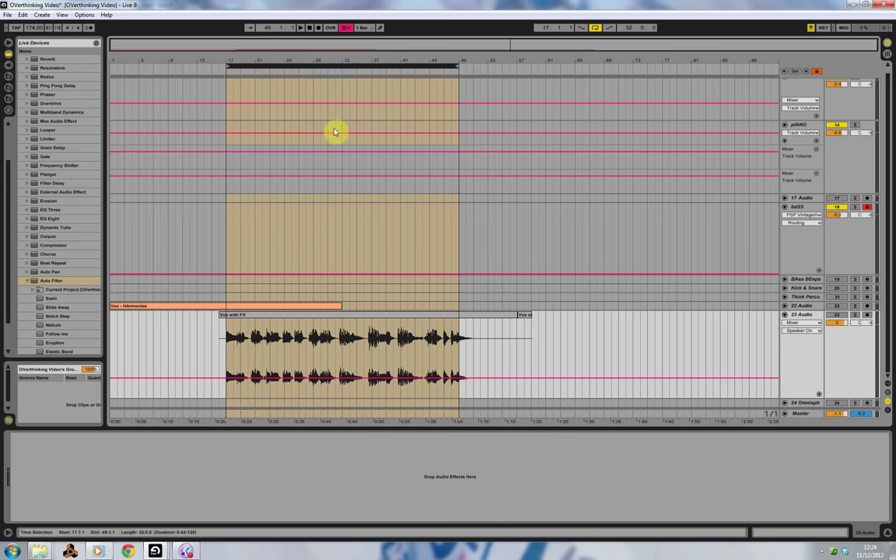
pyautogui.press('Tab')
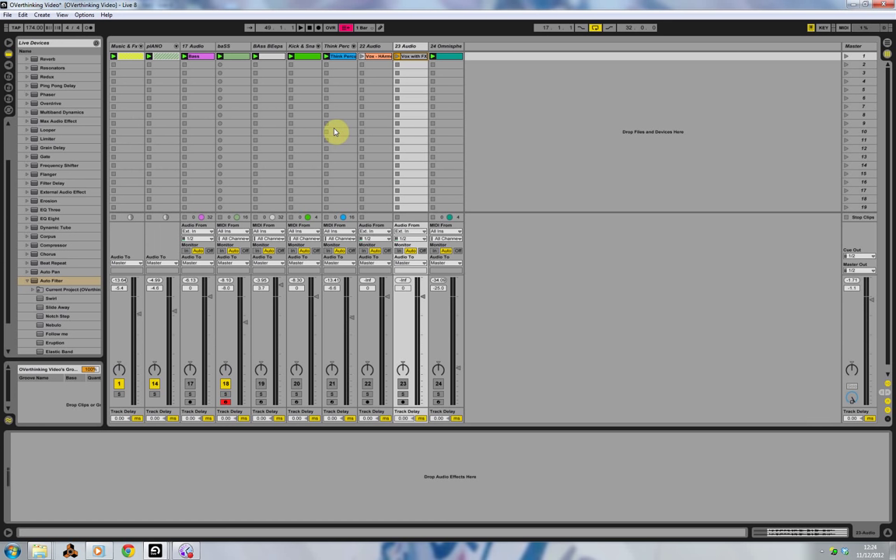
pyautogui.click(403, 395)
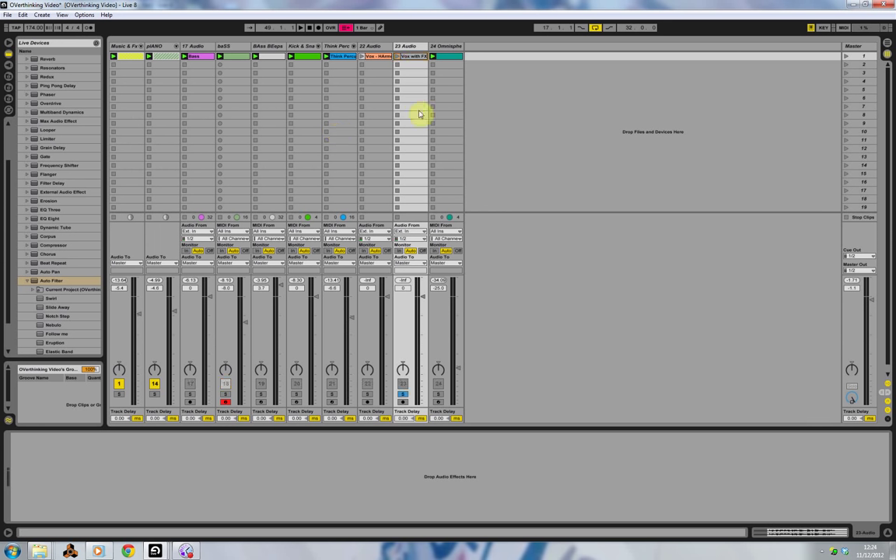
pyautogui.click(407, 46)
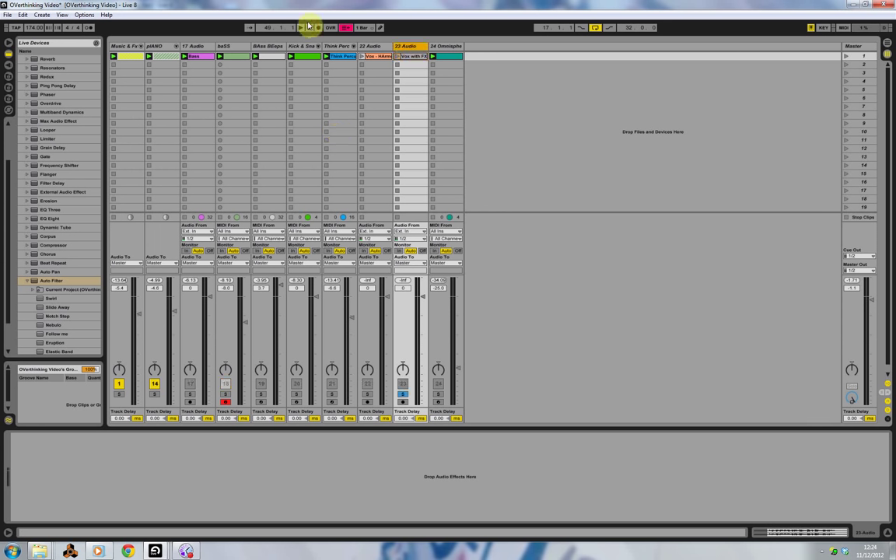
pyautogui.click(888, 533)
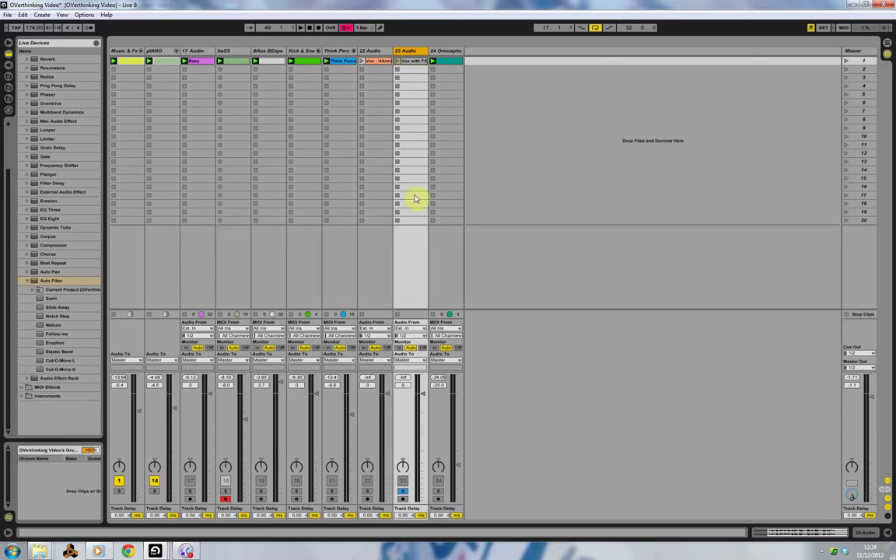
# Play the bars 17–49 loop in the arrangement with automation re-enabled, then stop
pyautogui.press('Tab')
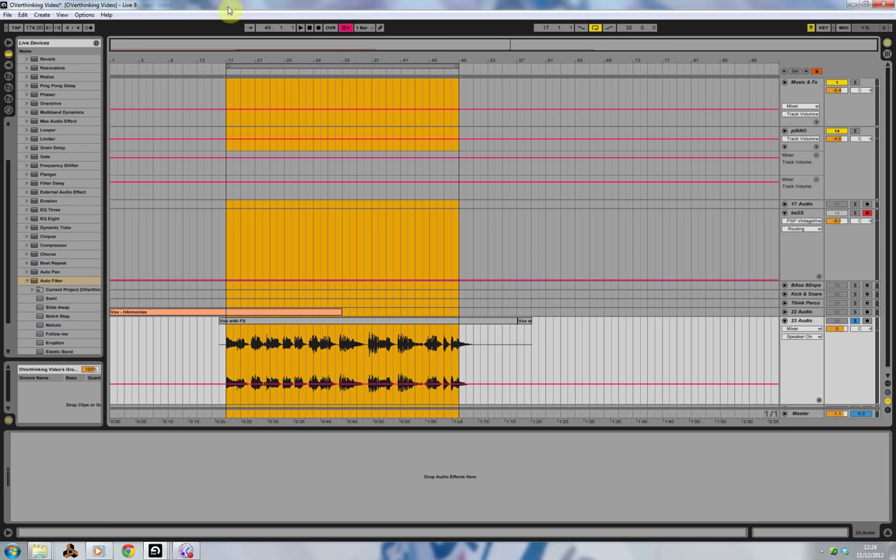
pyautogui.click(250, 63)
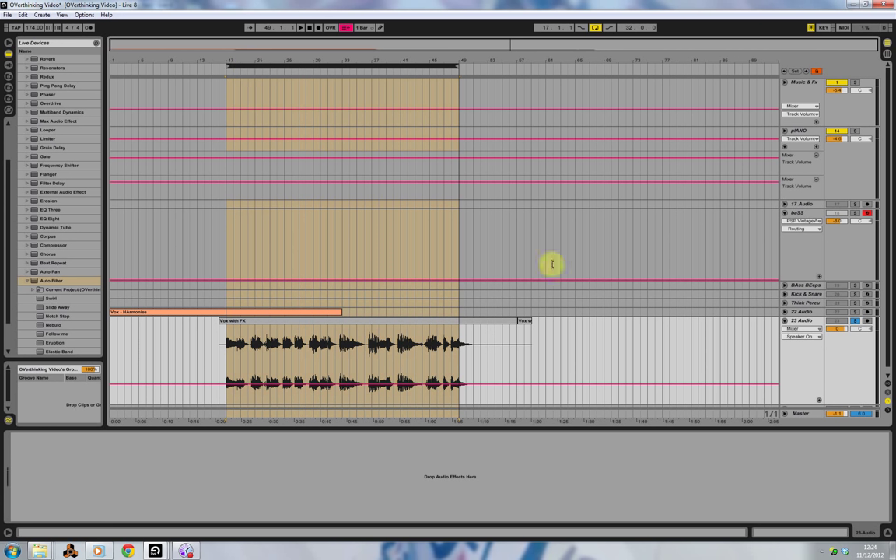
pyautogui.click(297, 28)
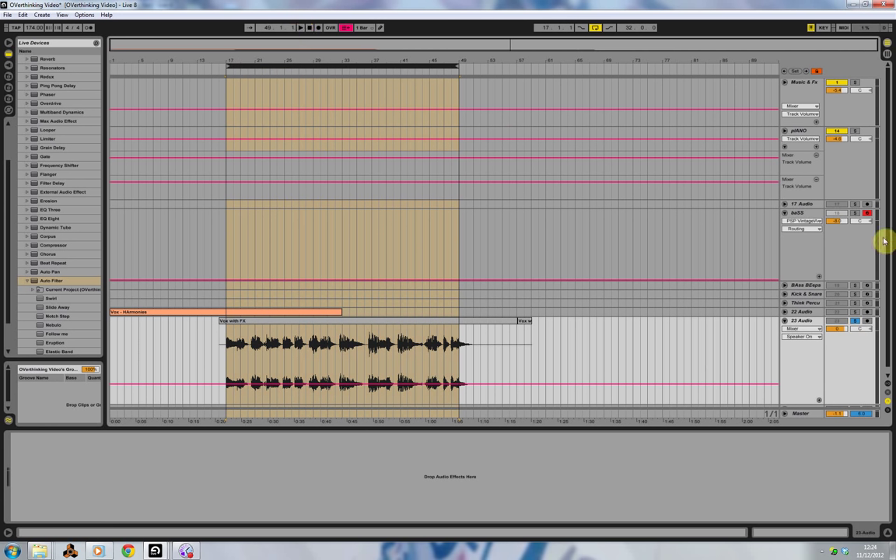
pyautogui.press('space')
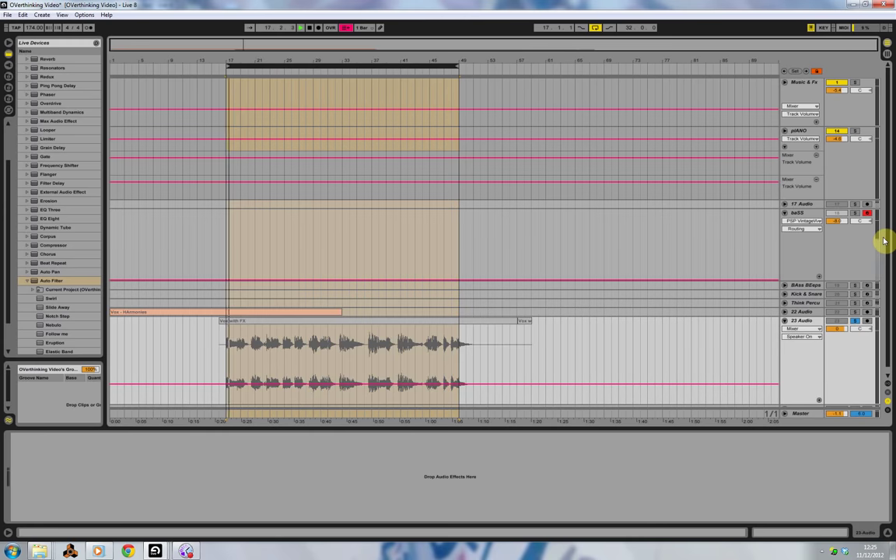
pyautogui.click(349, 27)
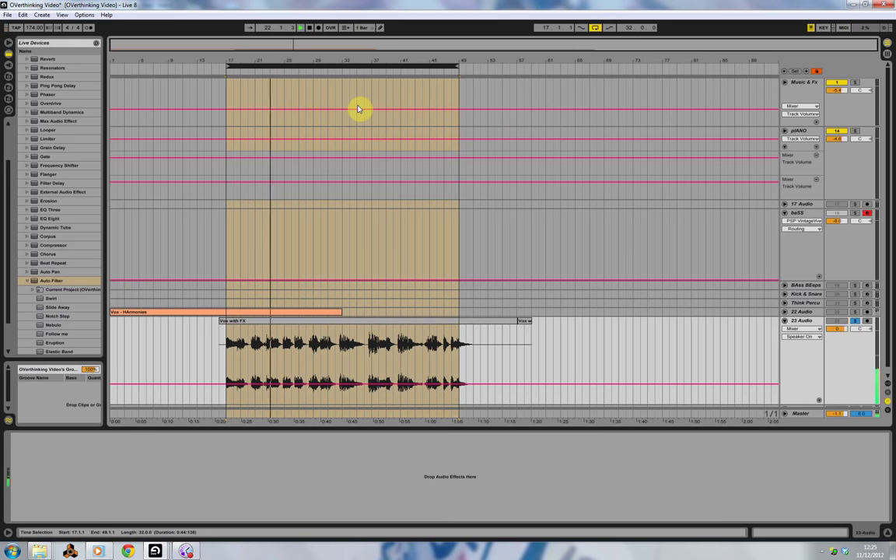
pyautogui.press('space')
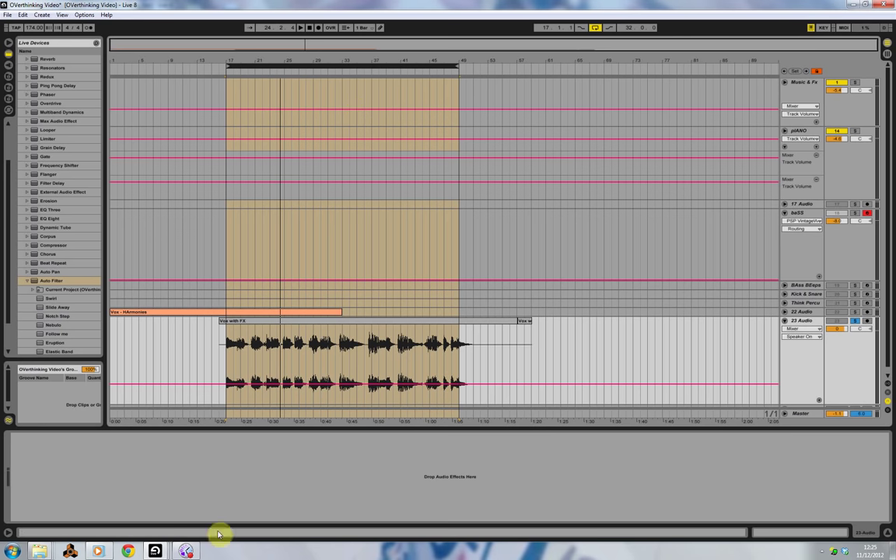
# Open the vOX Live Set from the File menu alongside the other set windows
pyautogui.moveTo(157, 553)
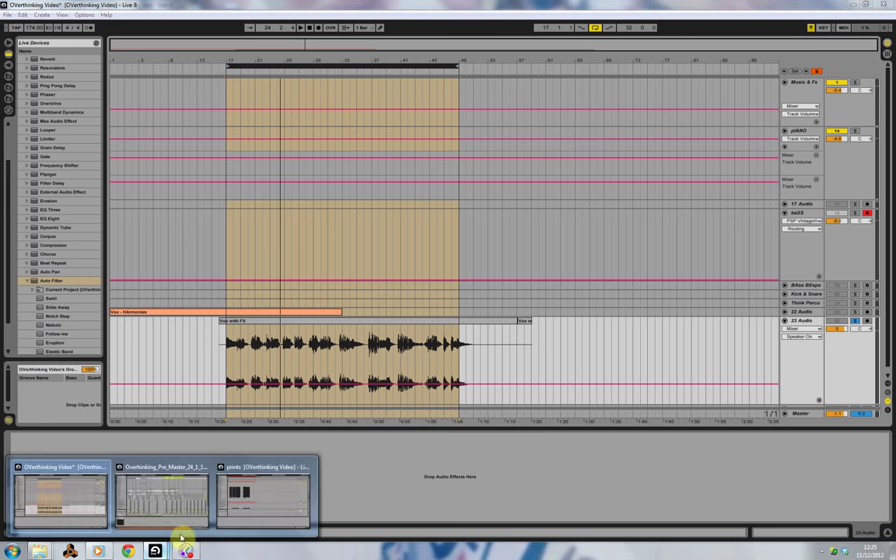
pyautogui.click(245, 509)
pyautogui.click(8, 16)
pyautogui.click(33, 35)
pyautogui.doubleClick(416, 256)
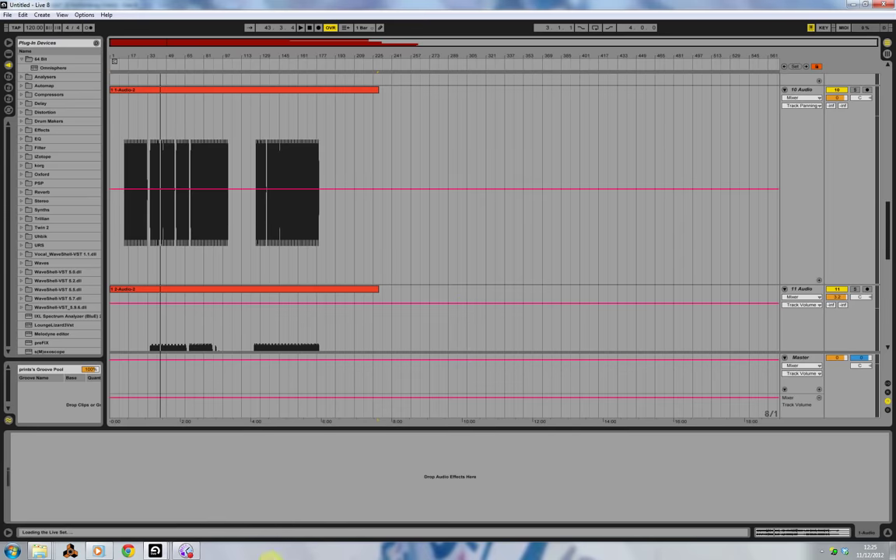
pyautogui.moveTo(155, 551)
pyautogui.click(179, 521)
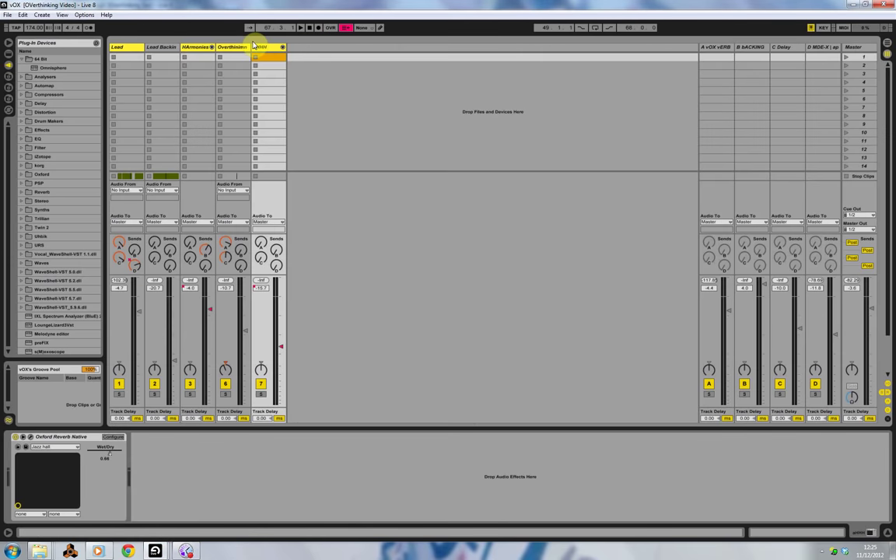
# In the arrangement, zoom to the lead vocal near bar 63, solo Lead and play it
pyautogui.press('Tab')
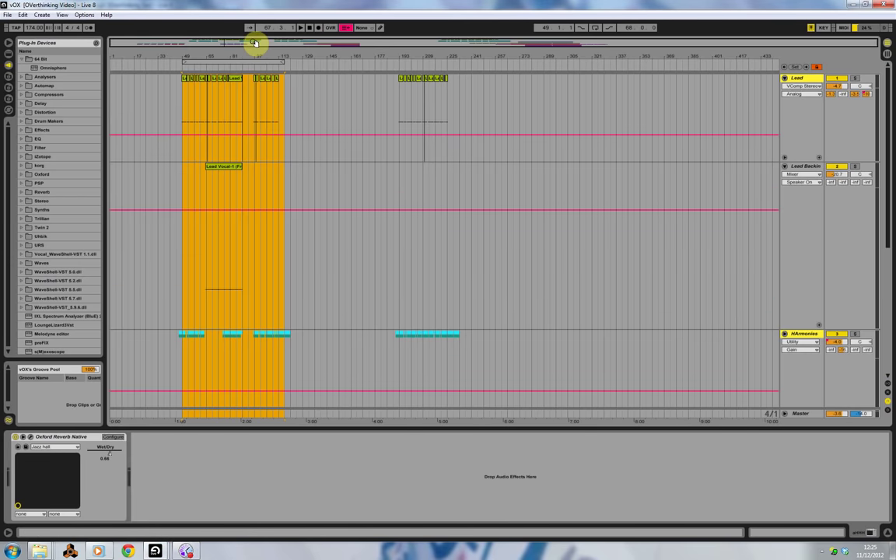
pyautogui.moveTo(206, 56); pyautogui.dragTo(231, 54)
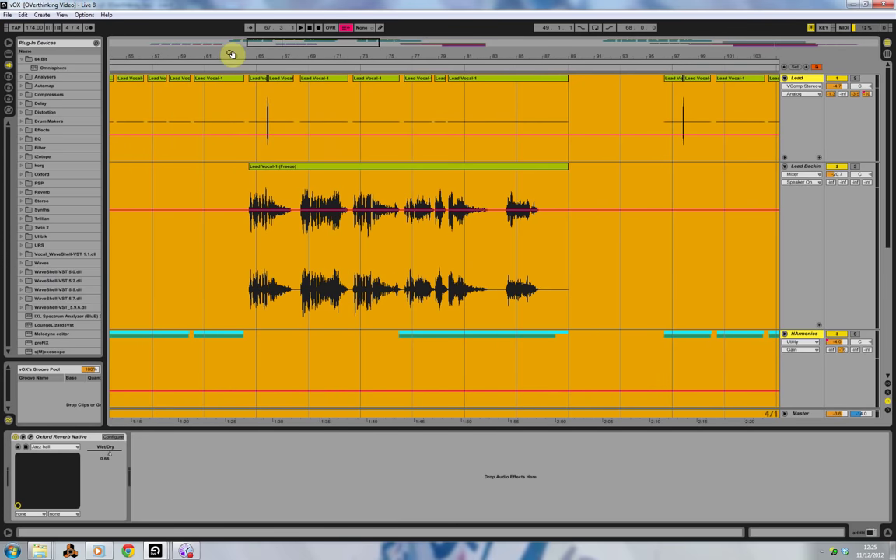
pyautogui.click(91, 104)
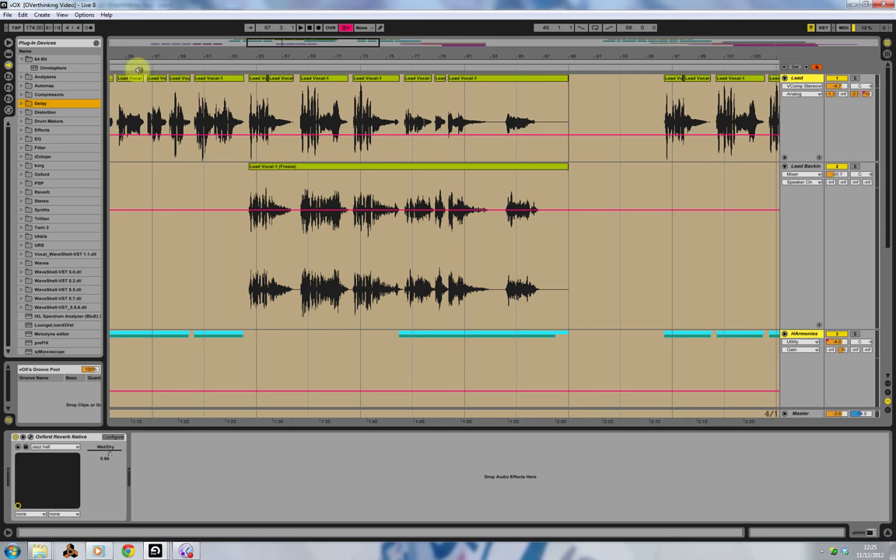
pyautogui.click(855, 78)
pyautogui.click(131, 70)
pyautogui.click(148, 77)
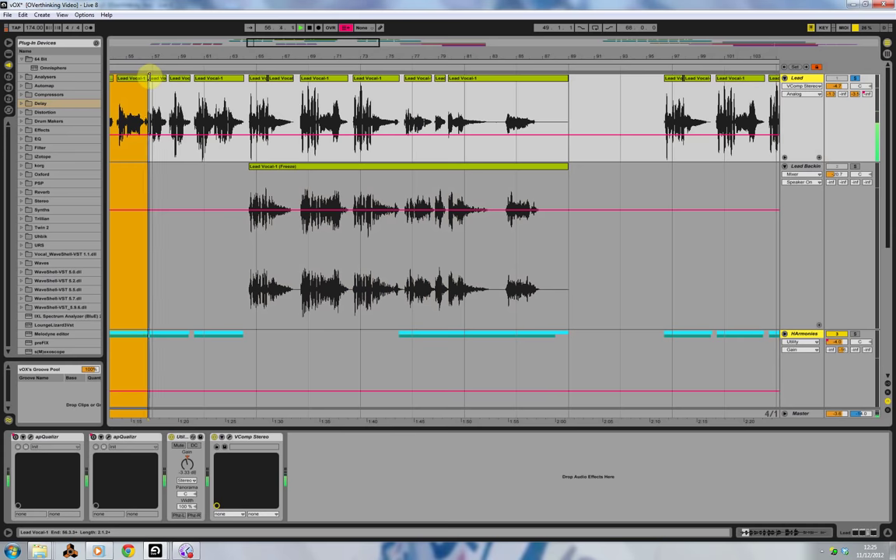
# Select the individual Lead Vocal-1 clips, stop playback and zoom out
pyautogui.hotkey('ctrl', 'a')
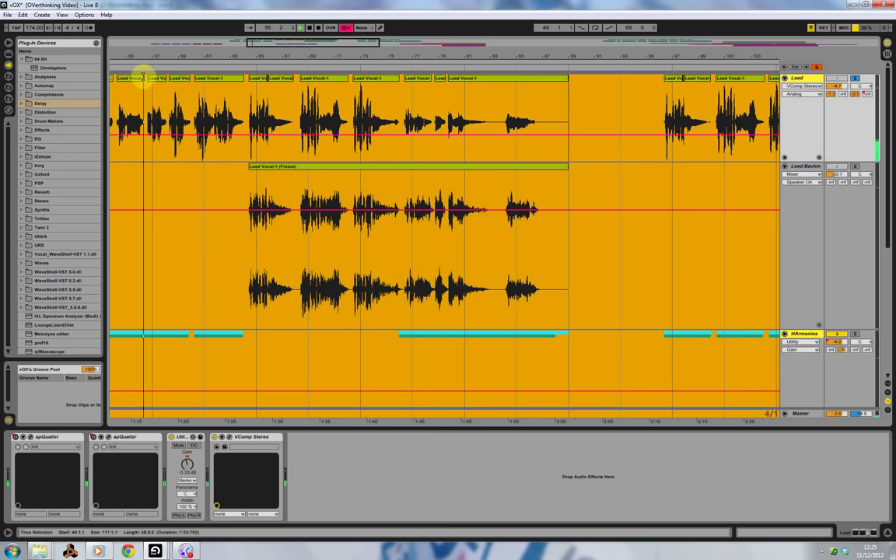
pyautogui.click(144, 78)
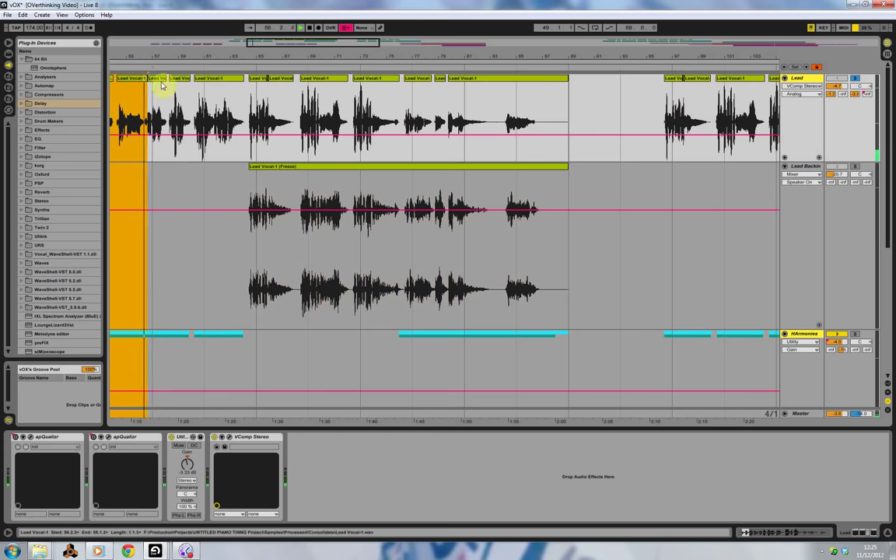
pyautogui.click(159, 81)
pyautogui.click(142, 78)
pyautogui.press('space')
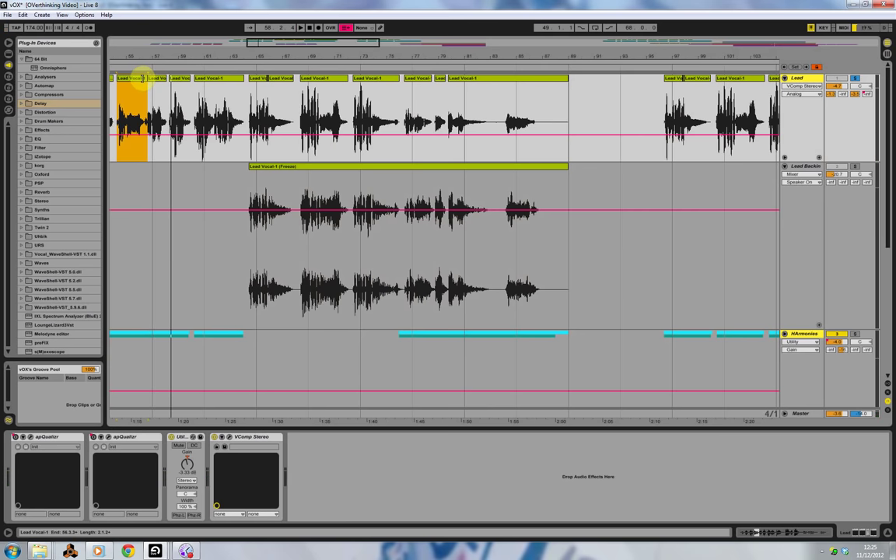
pyautogui.moveTo(210, 56); pyautogui.dragTo(315, 101)
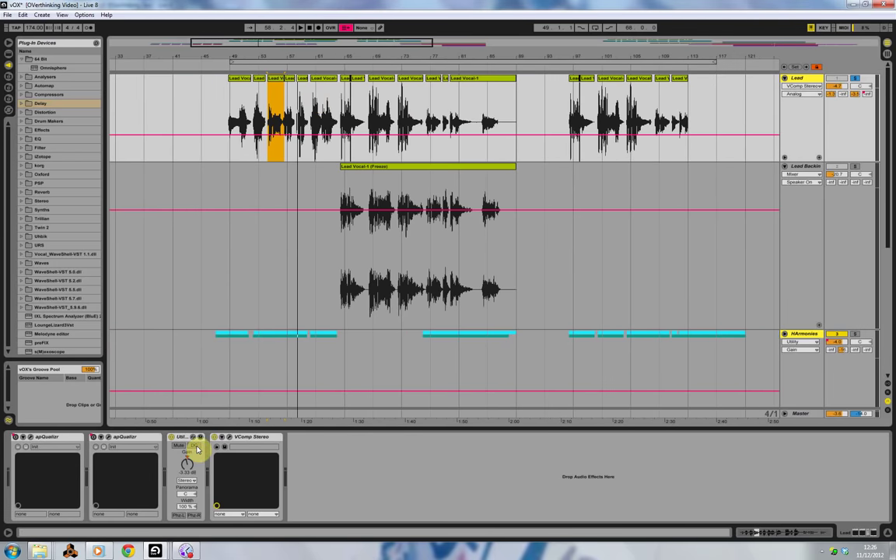
# Bring up the Lead track's VComp Stereo window showing its Lead Vocal setting
pyautogui.click(222, 437)
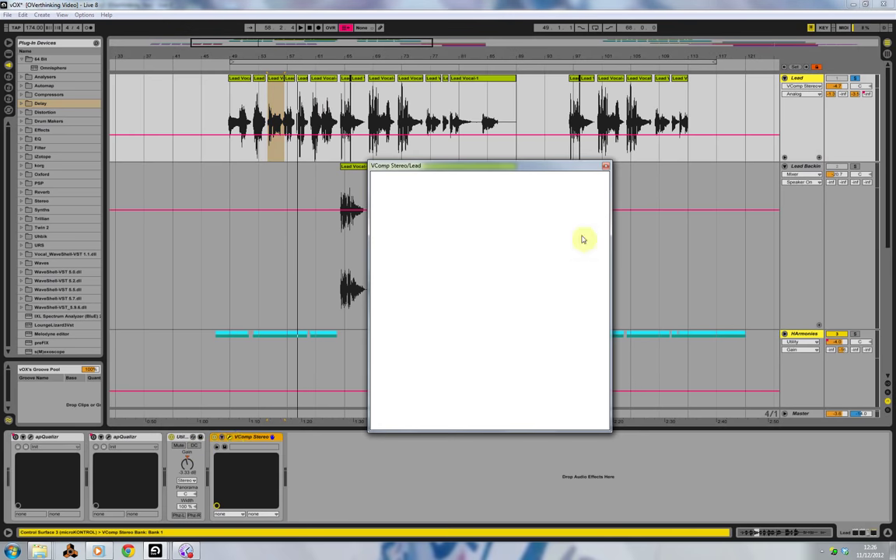
pyautogui.click(224, 437)
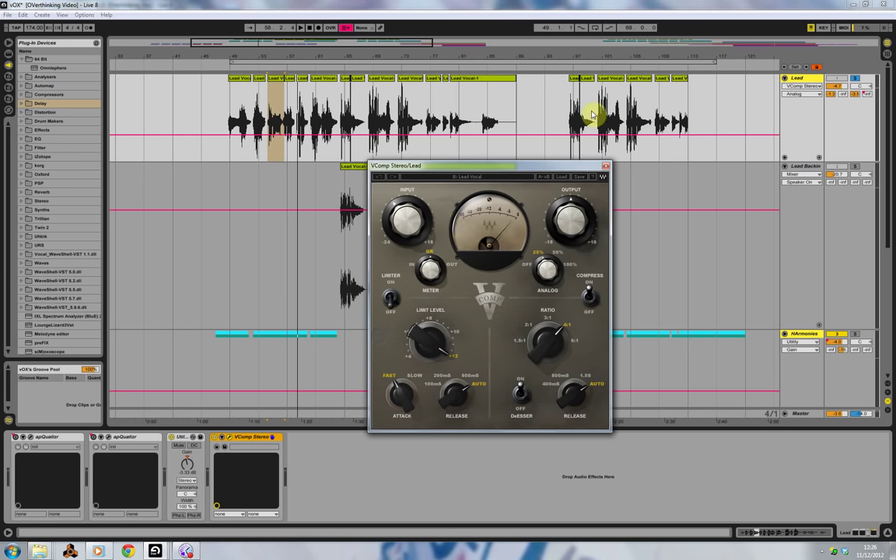
# Close the VComp Stereo window and unfold the Harmonies group to show Harm T1 and T2
pyautogui.click(606, 167)
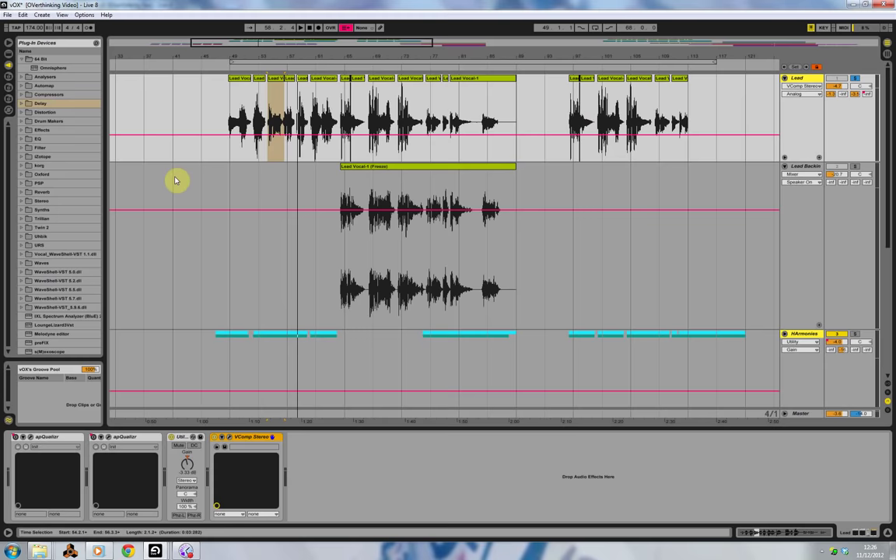
pyautogui.moveTo(327, 56)
pyautogui.mouseDown()
pyautogui.moveTo(327, 70)
pyautogui.moveTo(328, 58)
pyautogui.mouseUp()
pyautogui.scroll(-5, 353, 311)
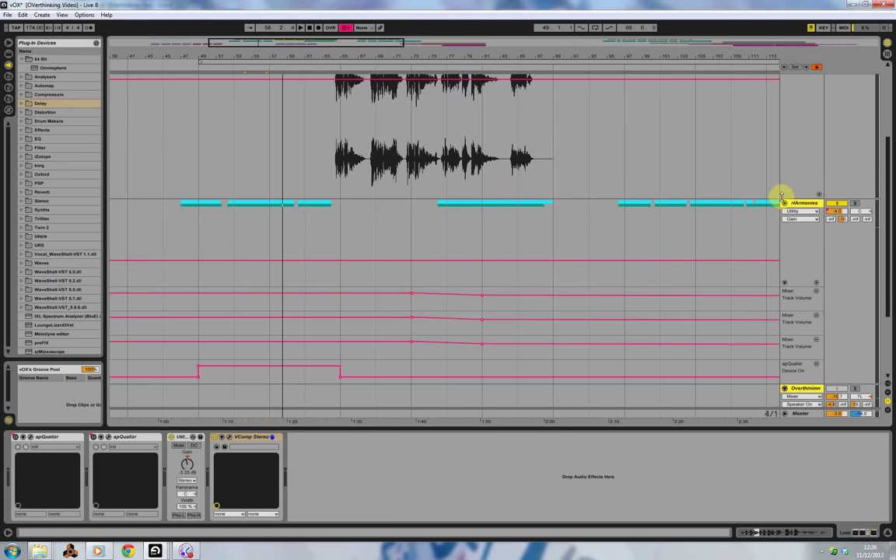
pyautogui.scroll(-4, 784, 196)
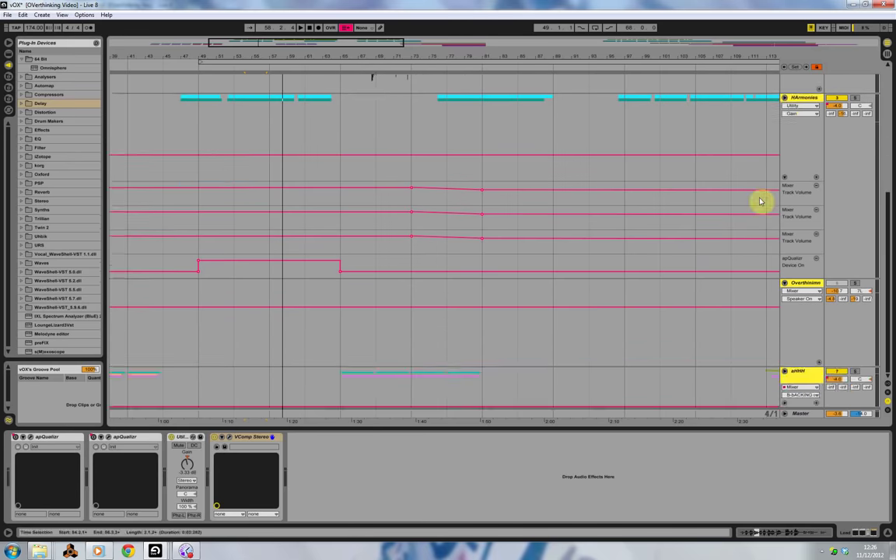
pyautogui.scroll(2, 782, 170)
pyautogui.click(784, 155)
pyautogui.scroll(-4, 394, 301)
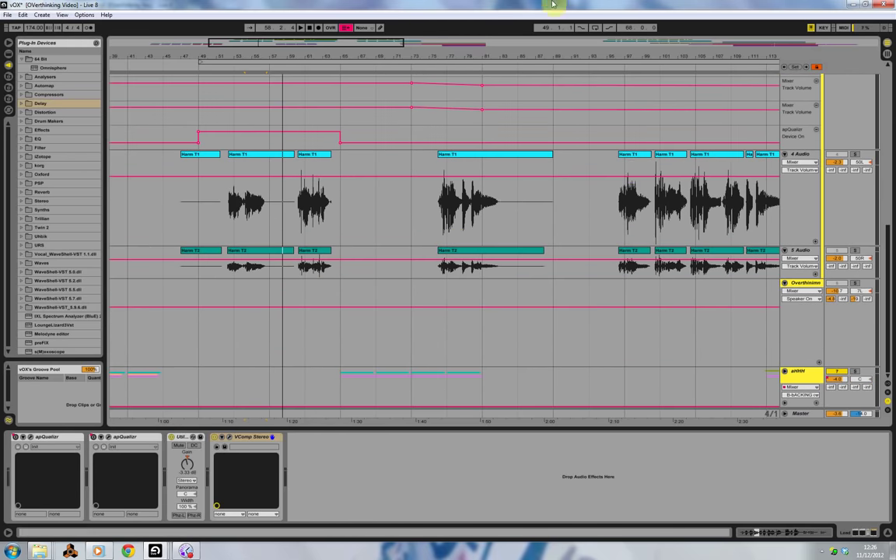
pyautogui.moveTo(459, 56); pyautogui.dragTo(281, 79)
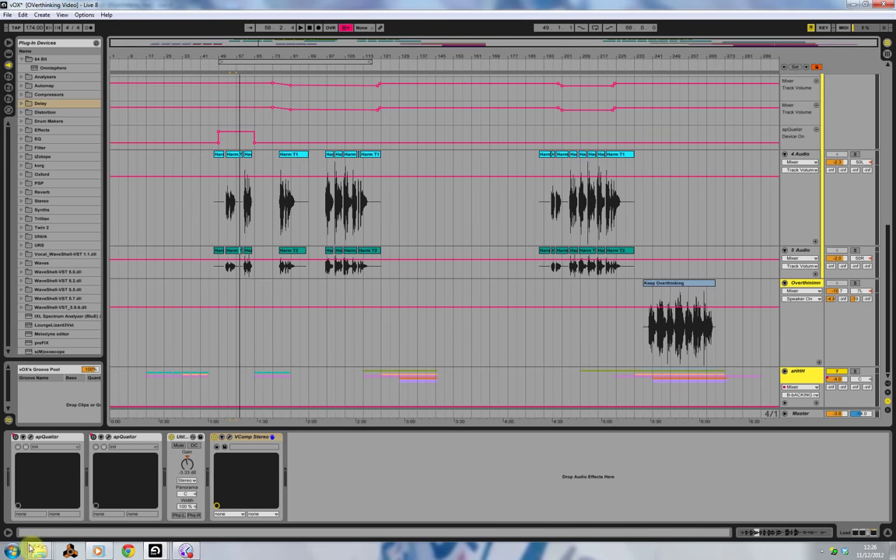
# Open the Lead track's apQualizr EQ and show its automation in new lanes
pyautogui.click(28, 438)
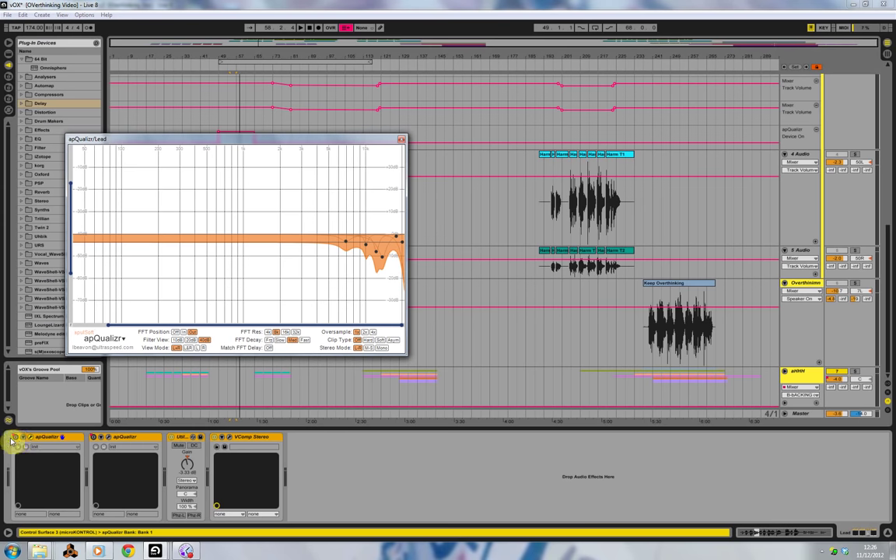
pyautogui.moveTo(388, 142); pyautogui.dragTo(639, 125)
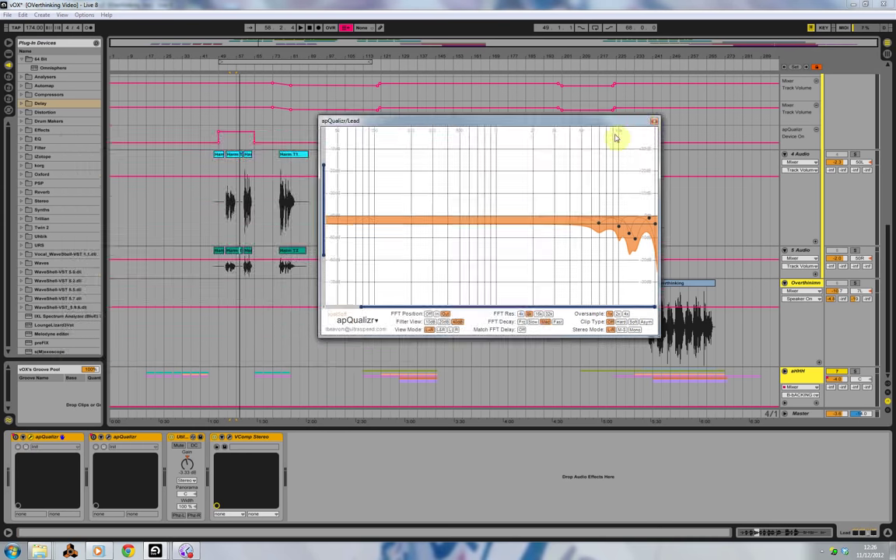
pyautogui.click(222, 70)
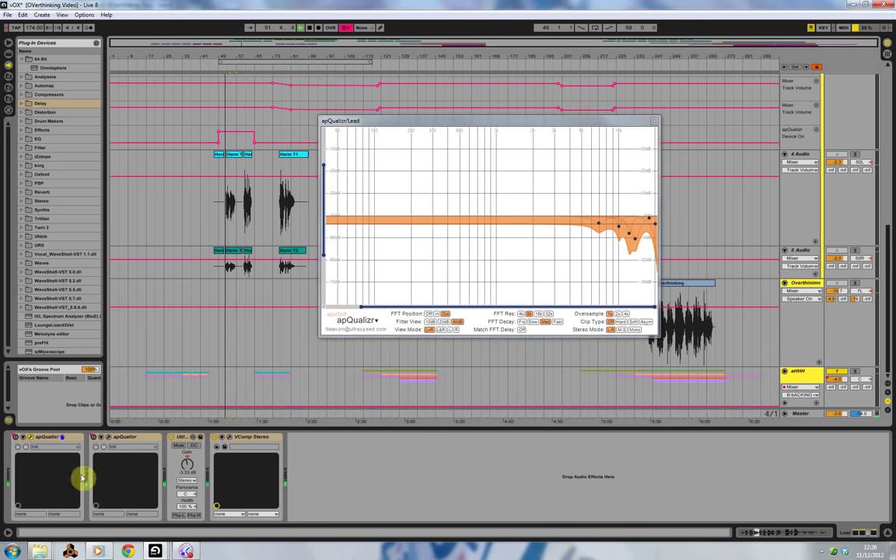
pyautogui.rightClick(14, 441)
pyautogui.click(31, 448)
pyautogui.rightClick(98, 439)
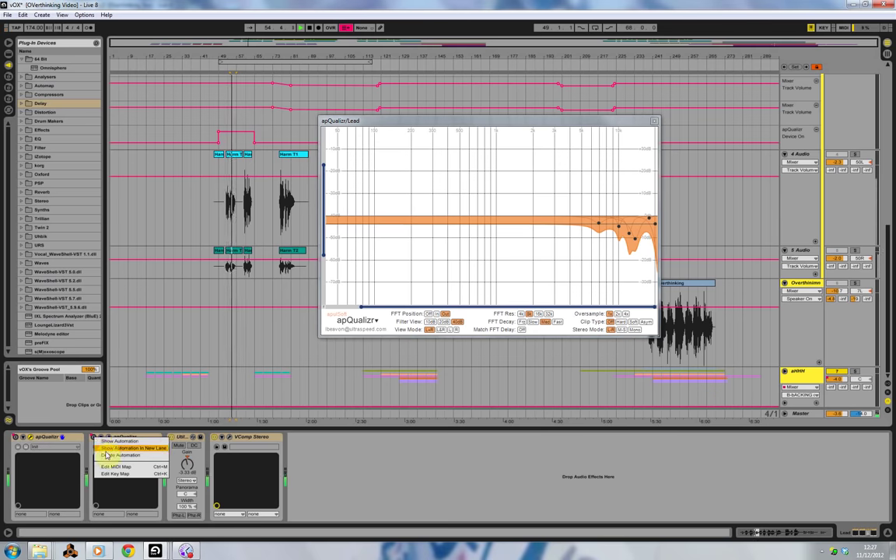
pyautogui.click(106, 455)
pyautogui.moveTo(225, 55); pyautogui.dragTo(239, 69)
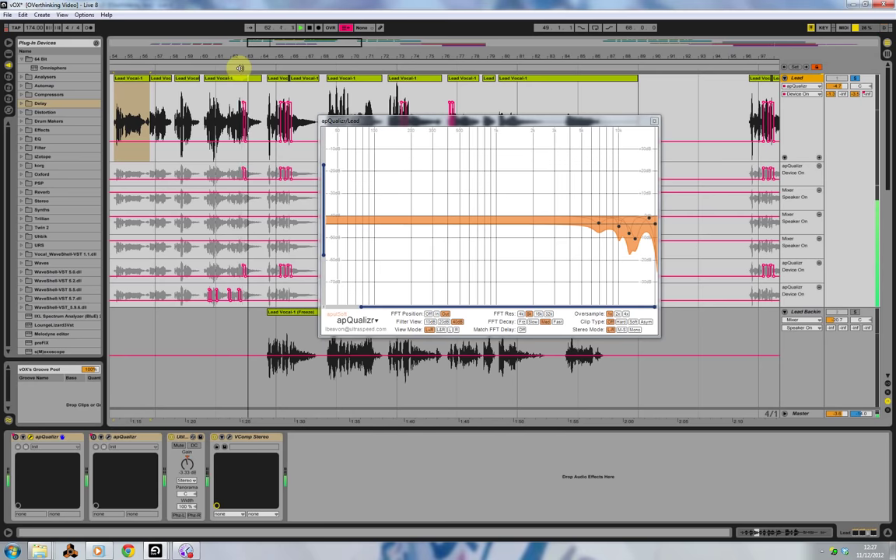
# Close the apQualizr window and switch to the OVerthinking Video set
pyautogui.click(655, 122)
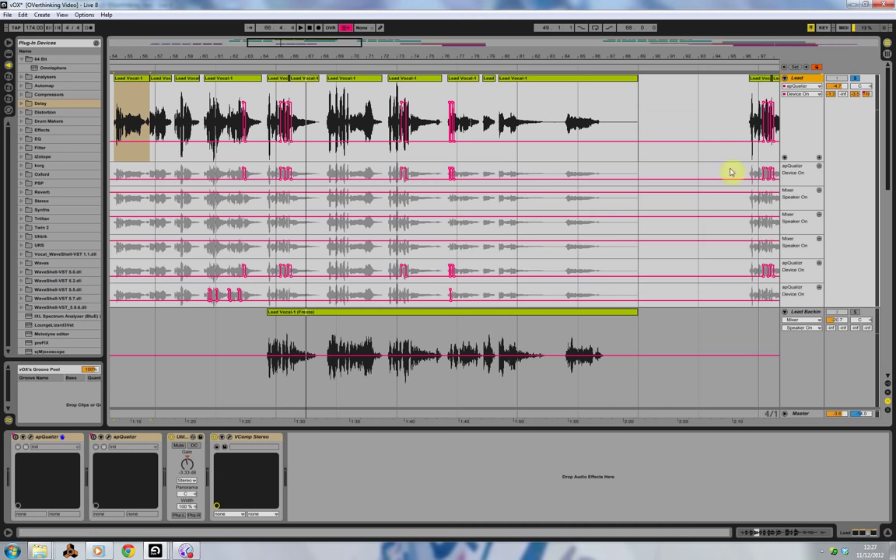
pyautogui.moveTo(155, 551)
pyautogui.click(91, 507)
pyautogui.click(183, 552)
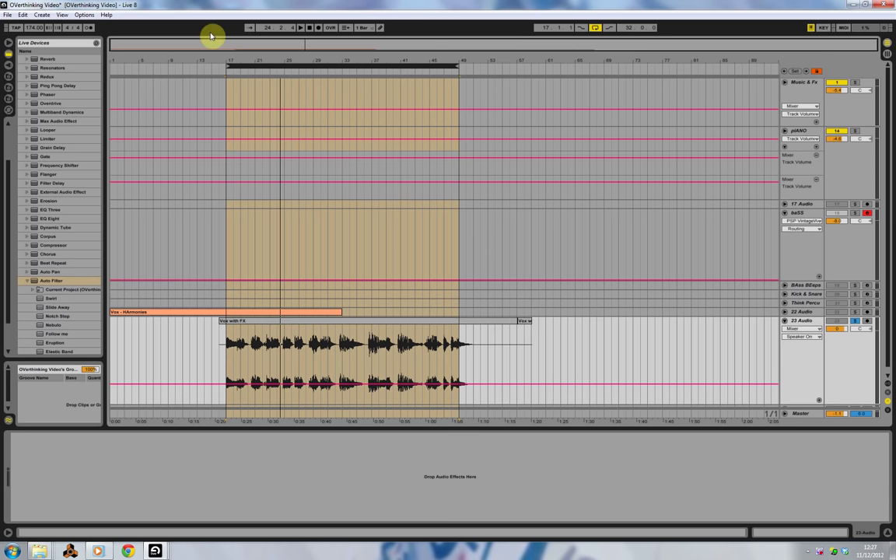
pyautogui.scroll(-1, 248, 209)
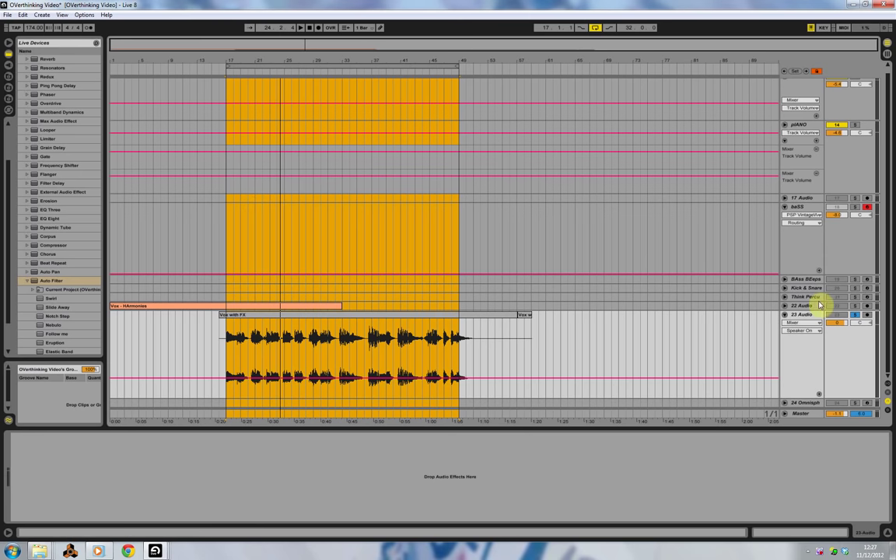
pyautogui.press('space')
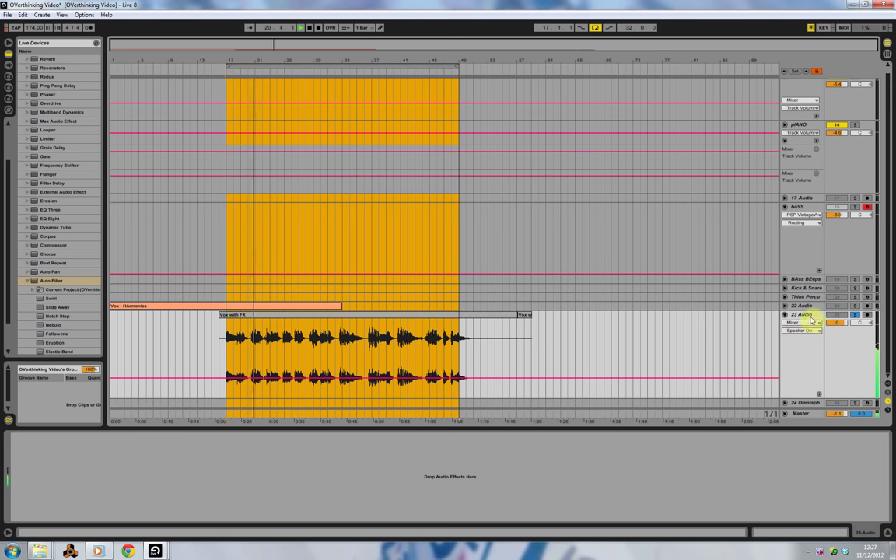
pyautogui.click(856, 319)
pyautogui.scroll(1, 473, 363)
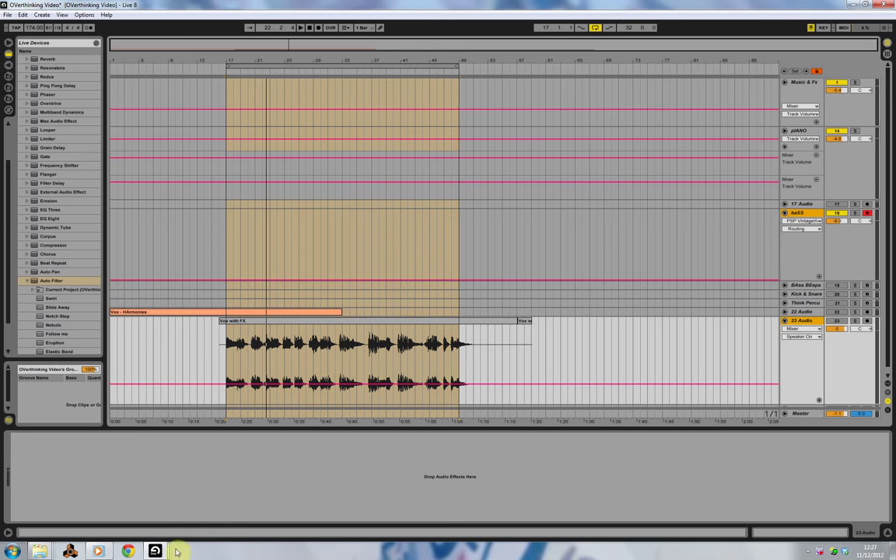
# Switch to the pre-master Live set and browse its arrangement timeline
pyautogui.moveTo(164, 552)
pyautogui.click(186, 510)
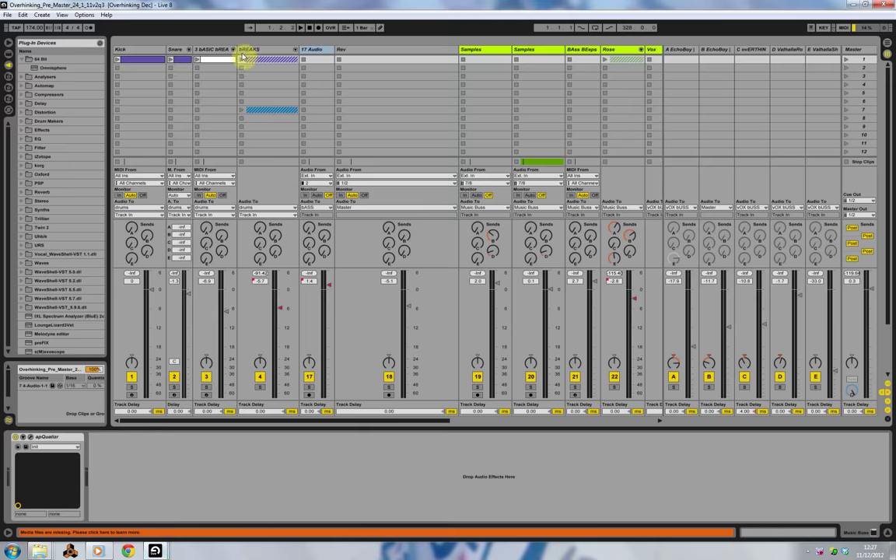
pyautogui.press('Tab')
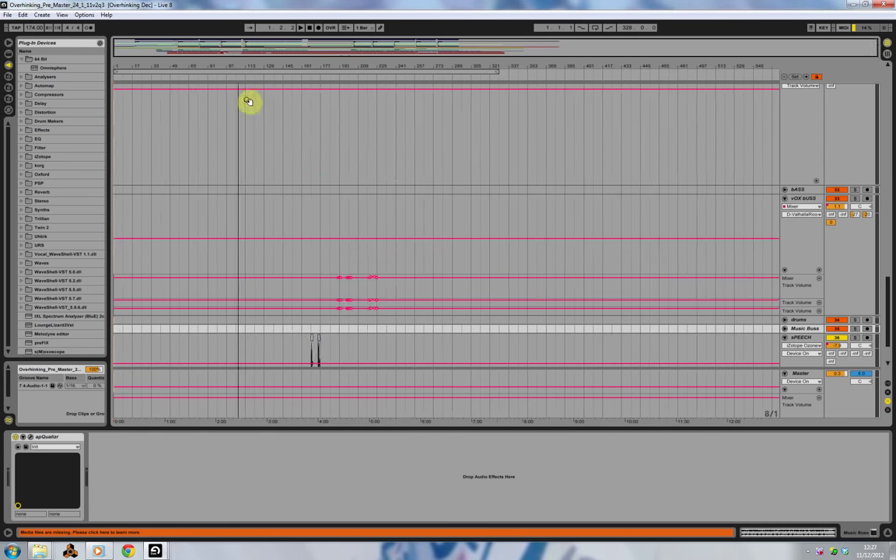
pyautogui.scroll(8, 358, 292)
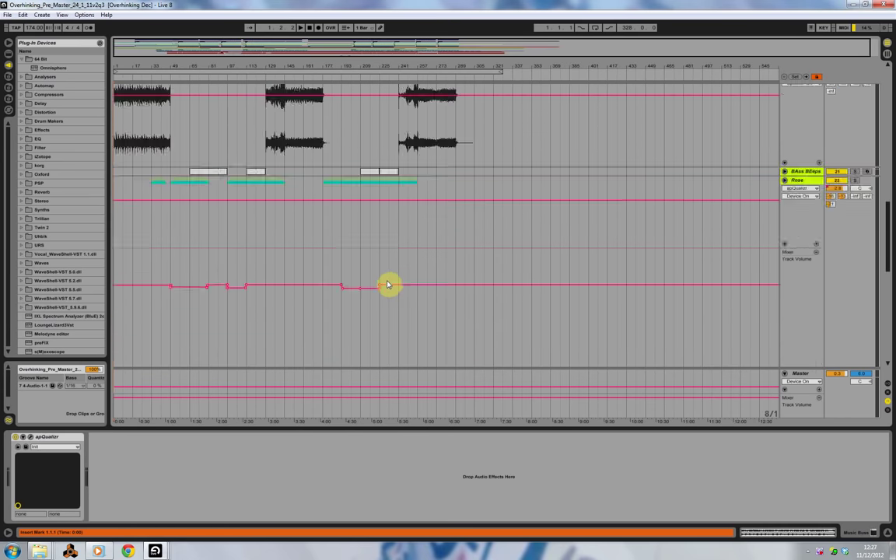
pyautogui.scroll(10, 387, 288)
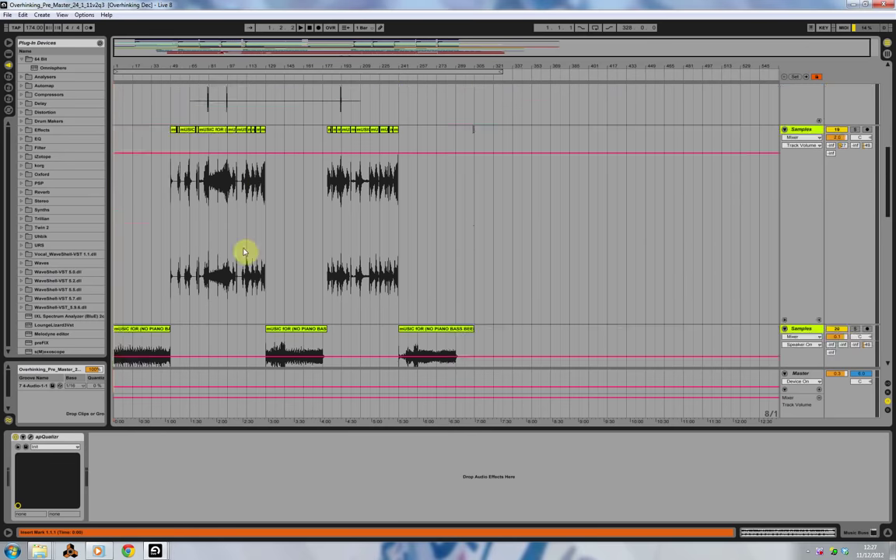
pyautogui.scroll(-5, 144, 280)
pyautogui.scroll(4, 225, 187)
pyautogui.scroll(1, 210, 234)
pyautogui.scroll(-3, 179, 257)
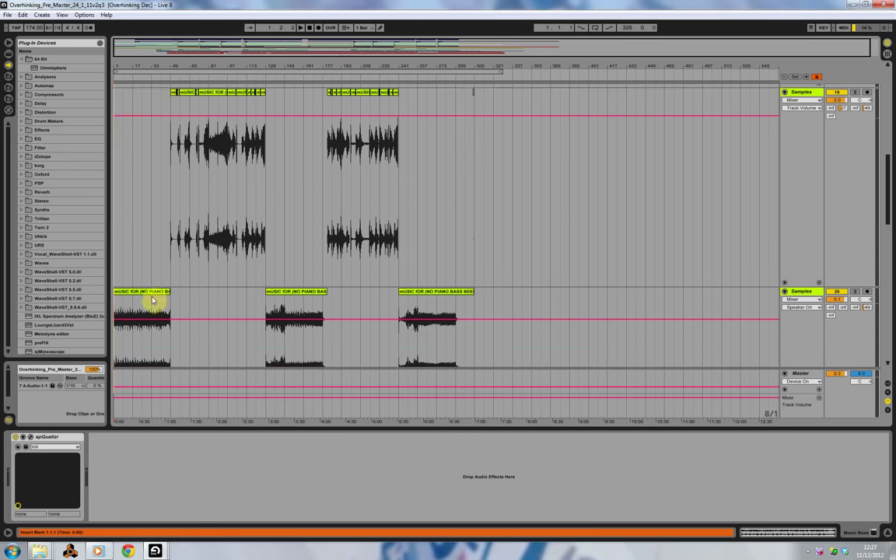
pyautogui.scroll(-3, 153, 293)
# Play the pre-master mix, then return to the Session mixer and scroll through the tracks
pyautogui.click(300, 28)
pyautogui.scroll(-3, 365, 280)
pyautogui.scroll(-5, 371, 292)
pyautogui.scroll(15, 371, 292)
pyautogui.scroll(-15, 370, 293)
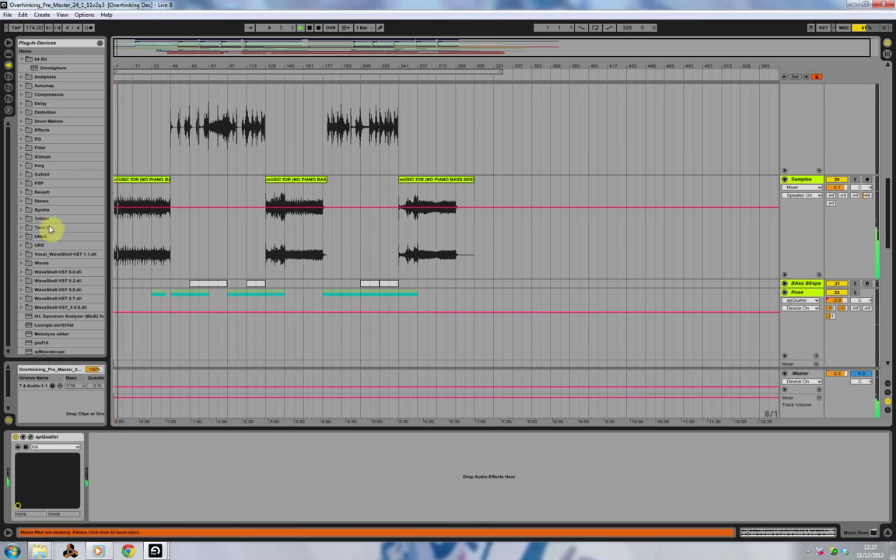
pyautogui.scroll(-10, 150, 248)
pyautogui.scroll(-10, 243, 306)
pyautogui.scroll(5, 243, 305)
pyautogui.press('Tab')
pyautogui.scroll(-6, 244, 305)
pyautogui.moveTo(403, 427); pyautogui.dragTo(614, 412)
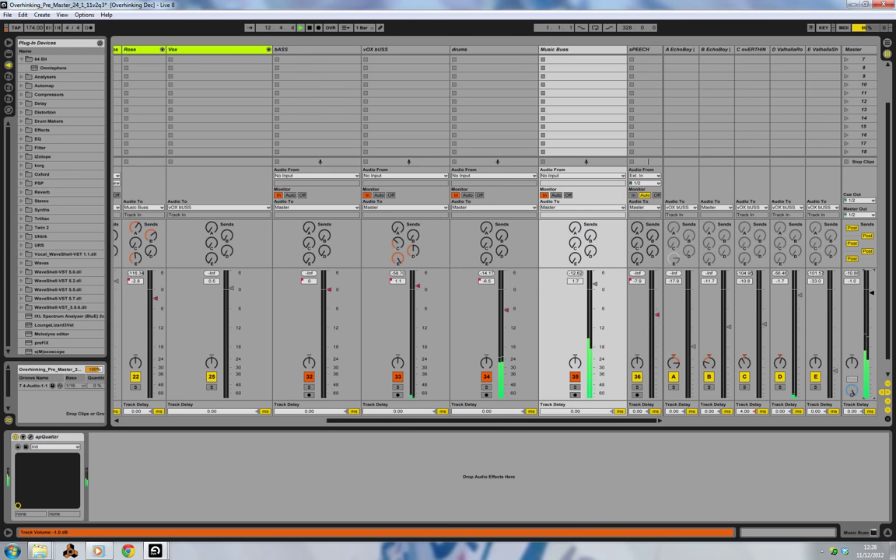
# Open and close the drums track's s(M)exoscope oscilloscope display
pyautogui.moveTo(571, 422)
pyautogui.mouseDown()
pyautogui.moveTo(351, 442)
pyautogui.moveTo(558, 421)
pyautogui.mouseUp()
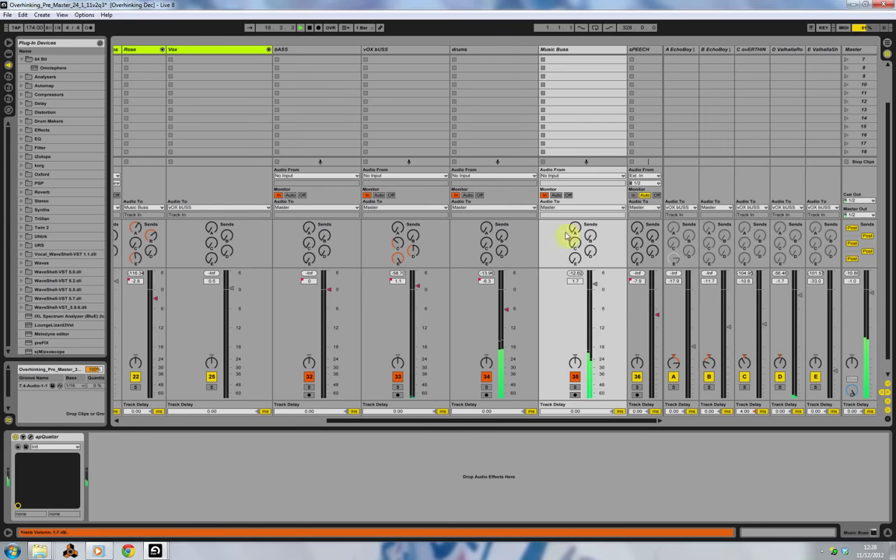
pyautogui.click(490, 53)
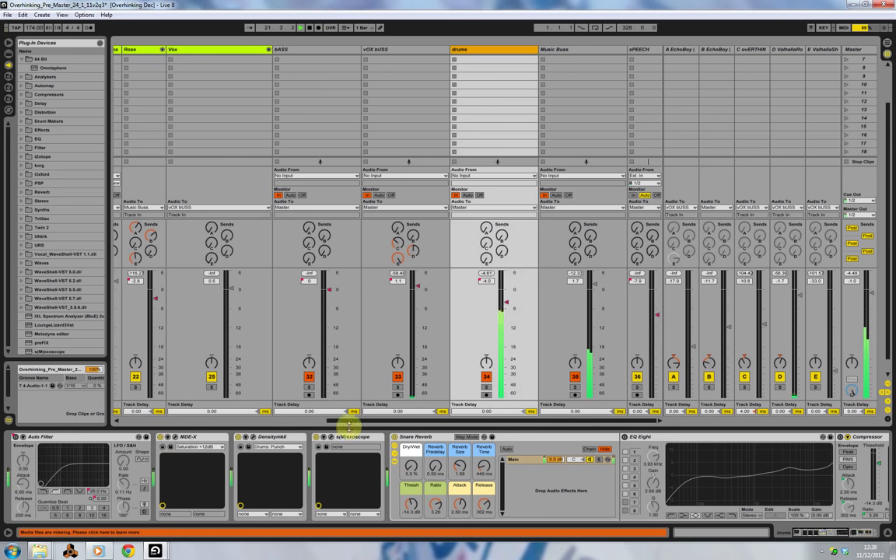
pyautogui.click(330, 440)
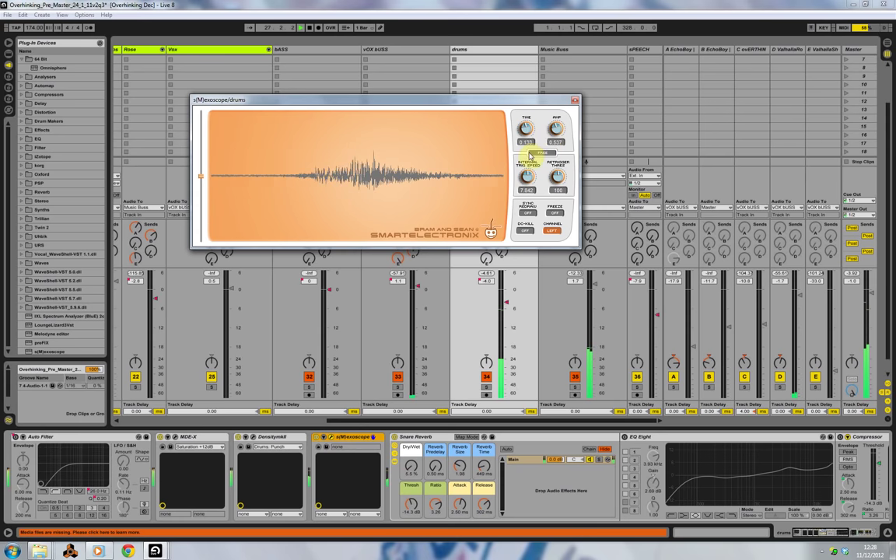
pyautogui.click(575, 100)
# Copy the s(M)exoscope device and bring up the Master track's effect chain
pyautogui.rightClick(341, 438)
pyautogui.click(354, 447)
pyautogui.hotkey('ctrl', 'v')
pyautogui.click(853, 49)
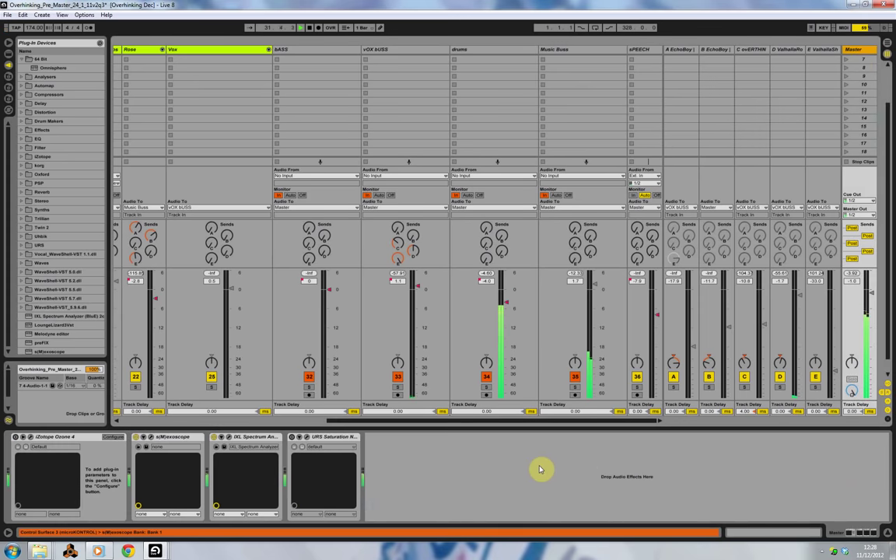
# Check the Master oscilloscope, then lower the Master volume to about -5.2 dB
pyautogui.click(145, 446)
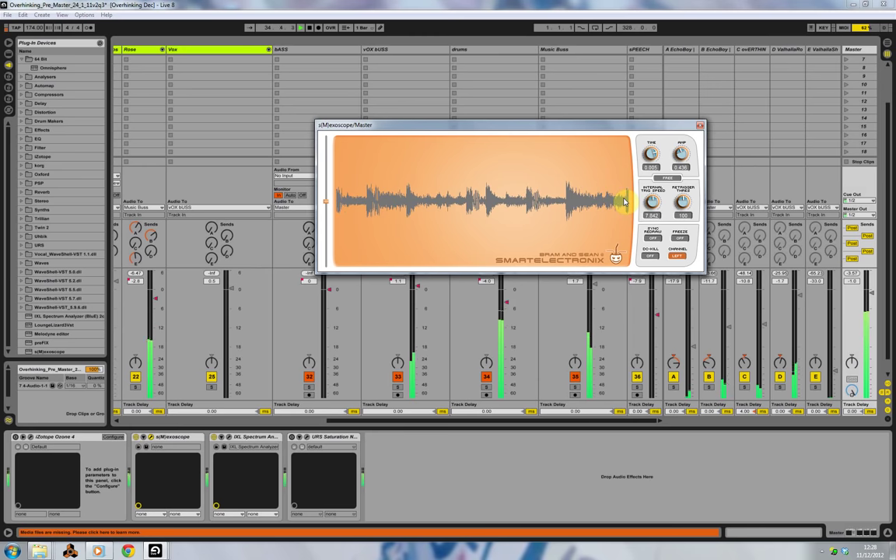
pyautogui.click(700, 125)
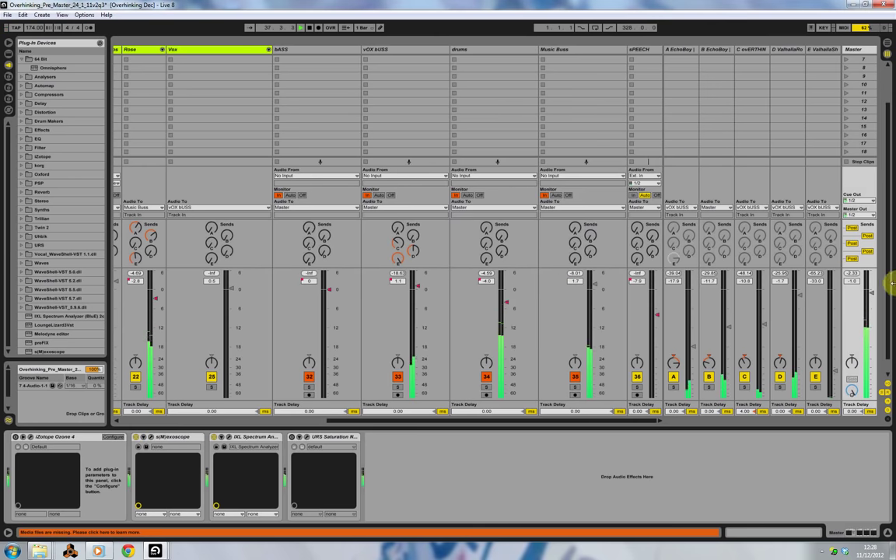
pyautogui.moveTo(873, 305); pyautogui.dragTo(872, 309)
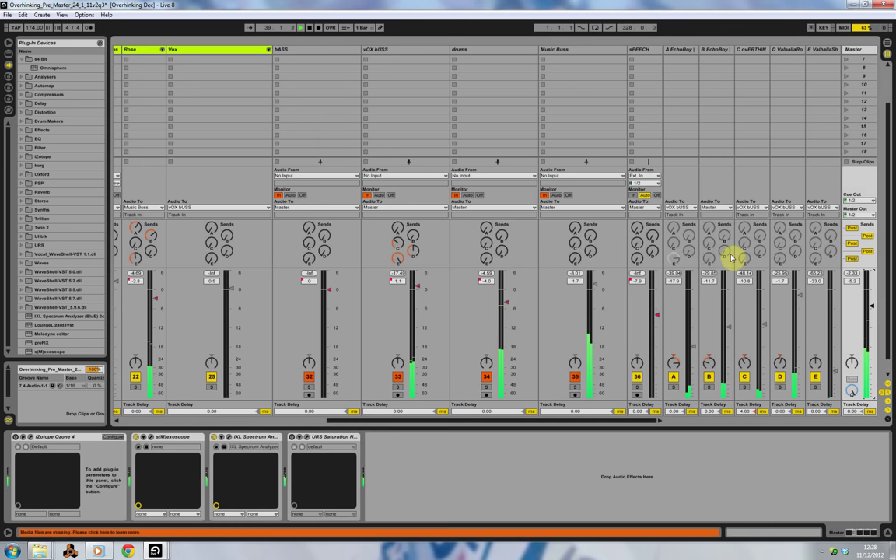
# Inspect the effect chains on return tracks A through E, ending on E ValhallaShimmer
pyautogui.click(679, 50)
pyautogui.click(708, 50)
pyautogui.click(751, 49)
pyautogui.click(785, 50)
pyautogui.click(812, 50)
pyautogui.click(681, 51)
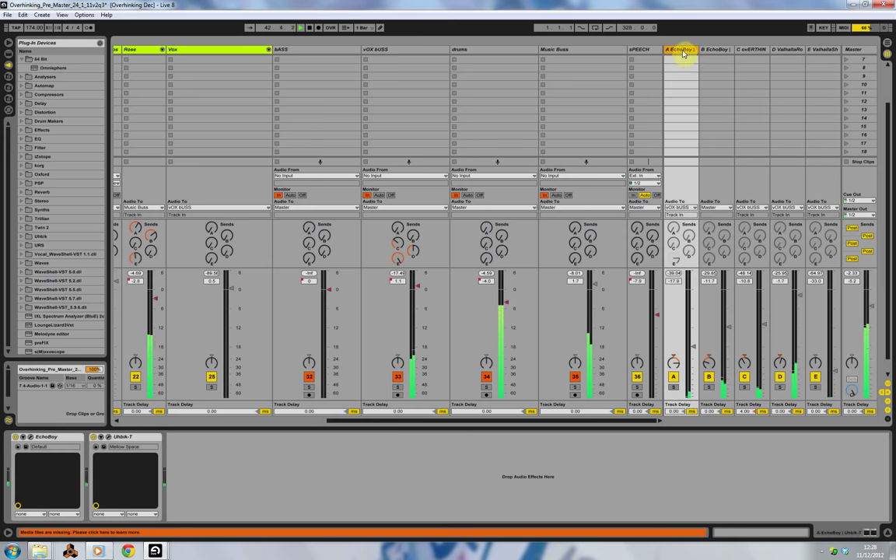
pyautogui.click(731, 49)
pyautogui.click(754, 50)
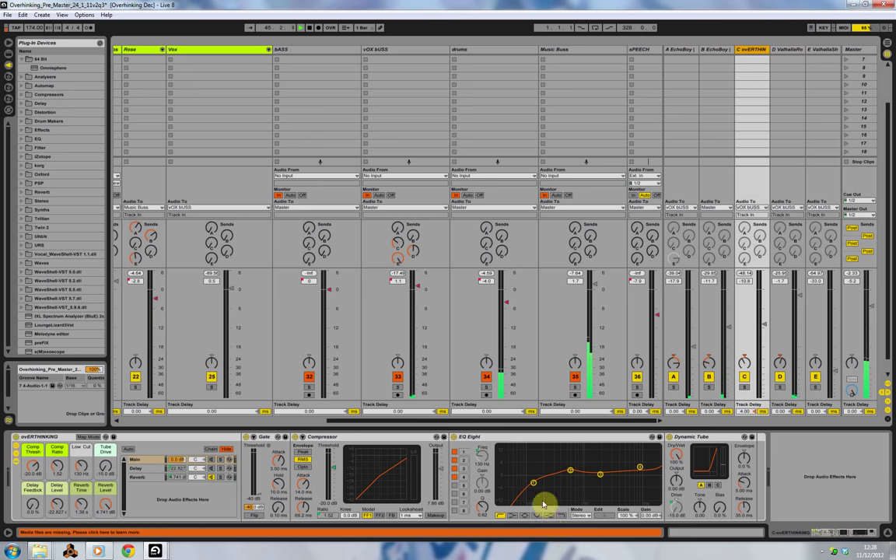
pyautogui.click(787, 50)
pyautogui.click(822, 50)
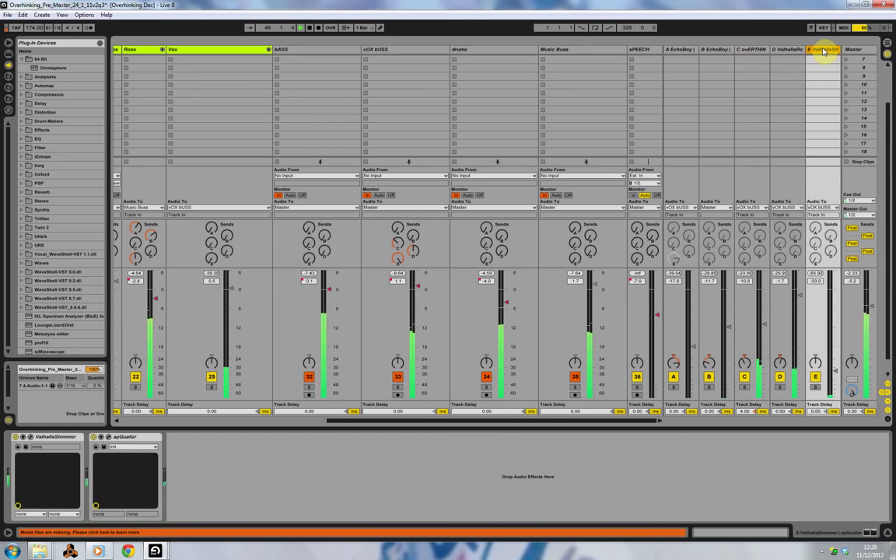
# Switch return tracks B, D and C off and back on to compare them
pyautogui.click(709, 376)
pyautogui.click(780, 377)
pyautogui.click(779, 377)
pyautogui.click(744, 378)
pyautogui.click(744, 377)
pyautogui.click(708, 378)
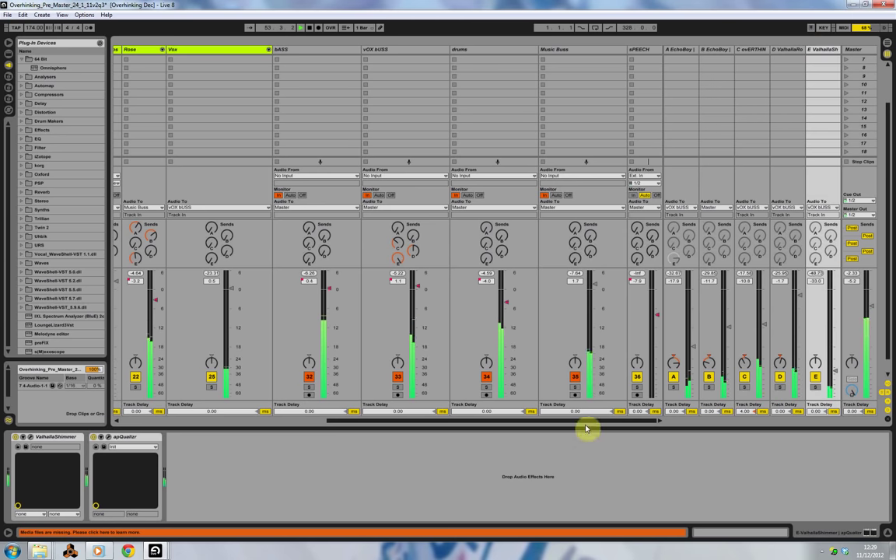
pyautogui.moveTo(587, 425); pyautogui.dragTo(315, 426)
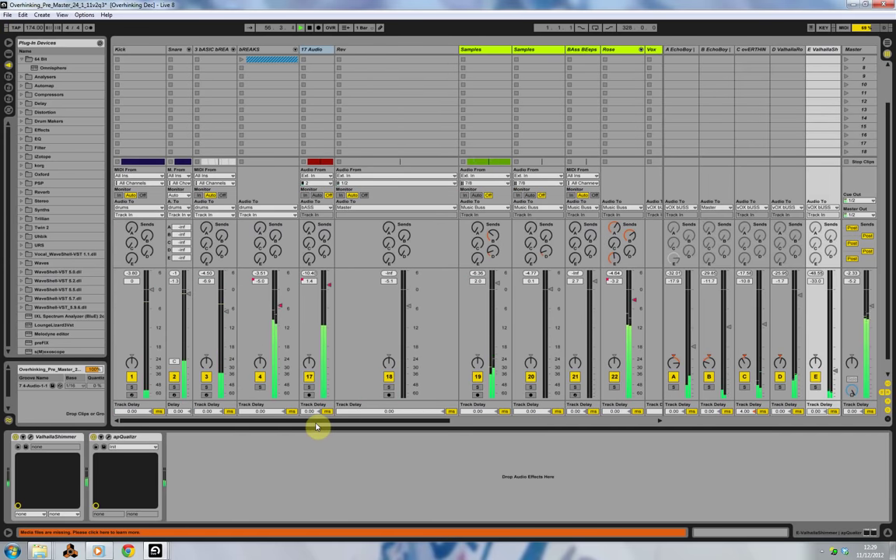
# In Arrangement View, play from around bar 125 and solo the Samples track
pyautogui.press('Tab')
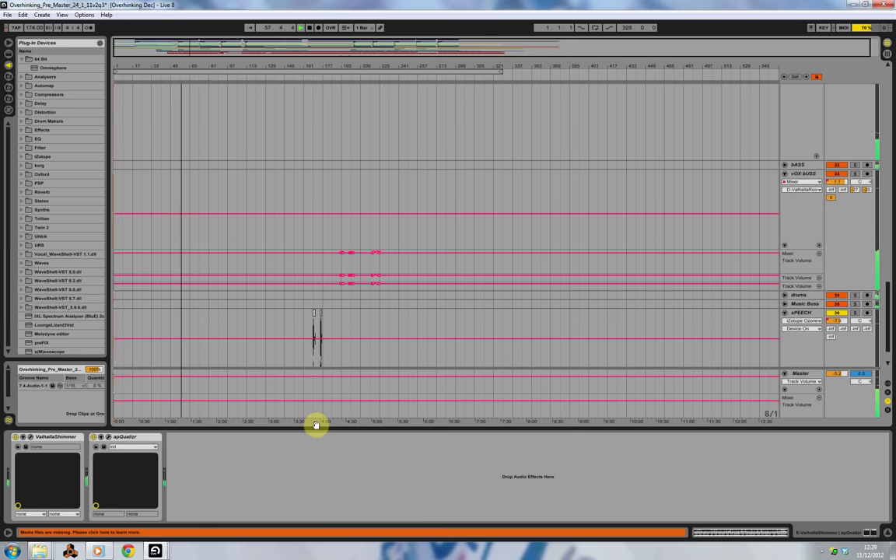
pyautogui.scroll(10, 444, 160)
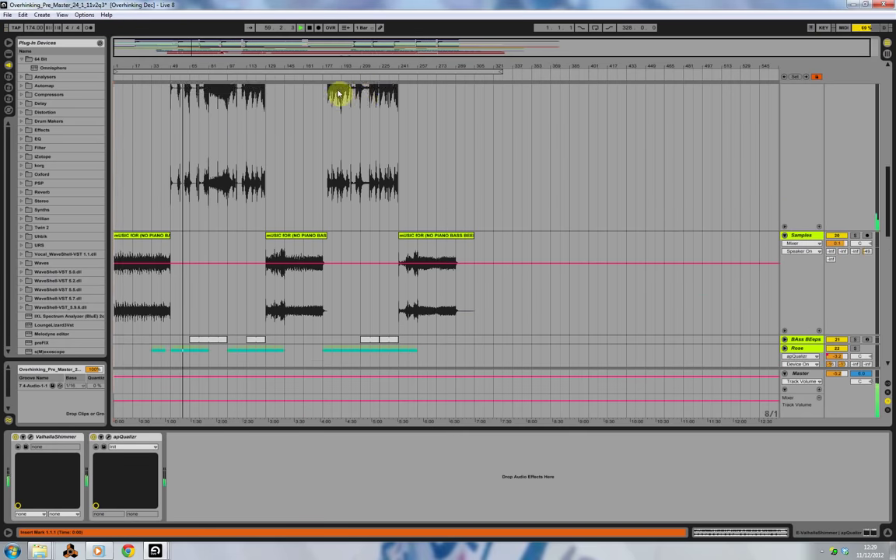
pyautogui.scroll(2, 339, 95)
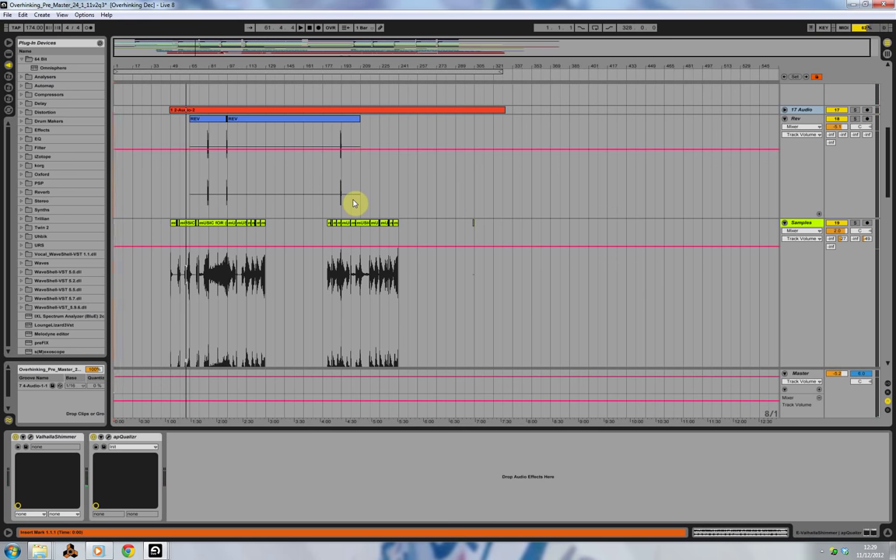
pyautogui.scroll(-8, 379, 170)
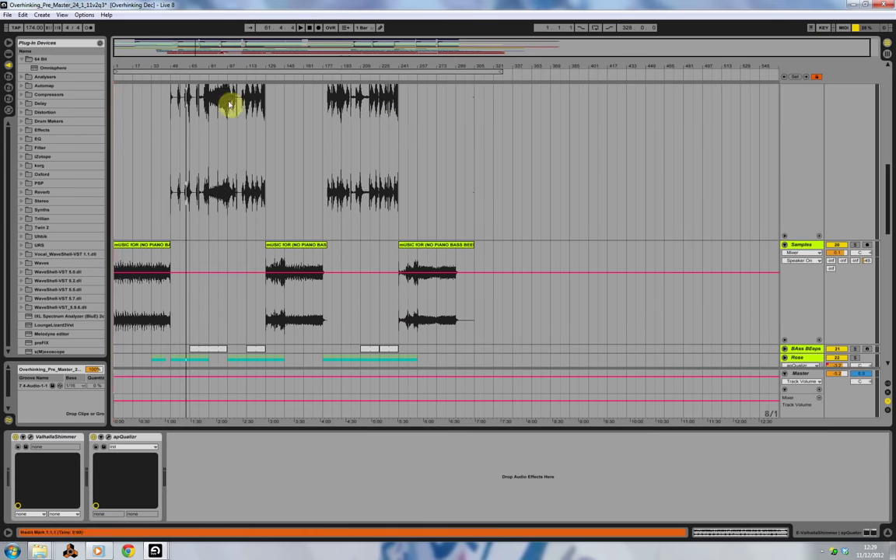
pyautogui.click(262, 76)
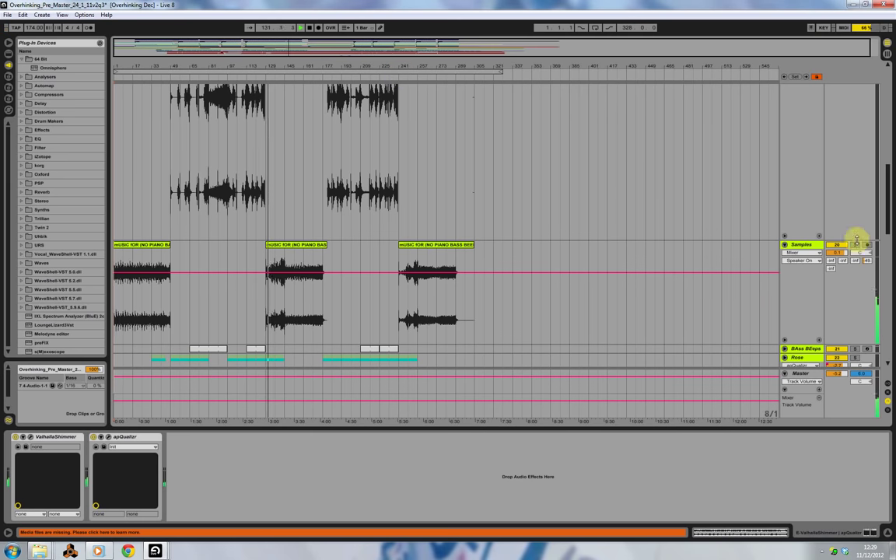
pyautogui.click(854, 244)
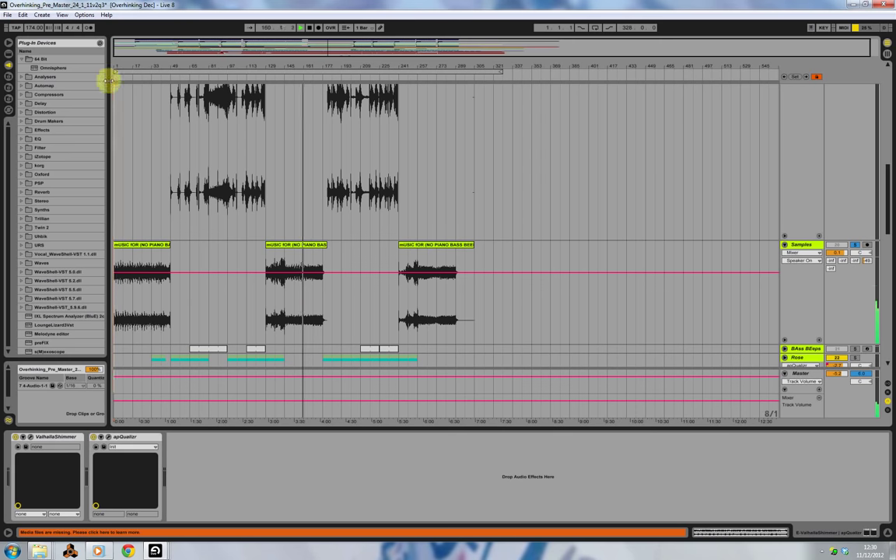
# Set a loop region from about bar 129 to bar 177 and switch looping on
pyautogui.moveTo(118, 72)
pyautogui.mouseDown()
pyautogui.moveTo(290, 83)
pyautogui.moveTo(265, 78)
pyautogui.mouseUp()
pyautogui.moveTo(496, 70); pyautogui.dragTo(322, 79)
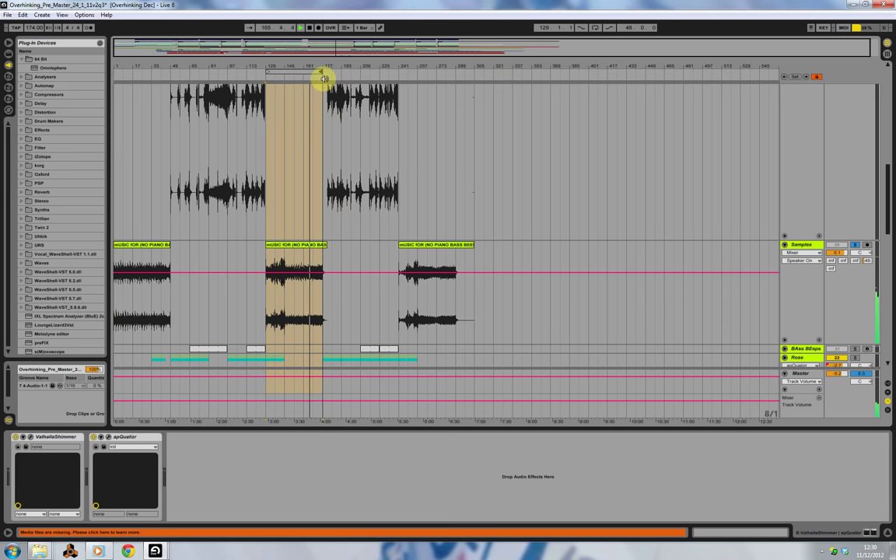
pyautogui.click(595, 27)
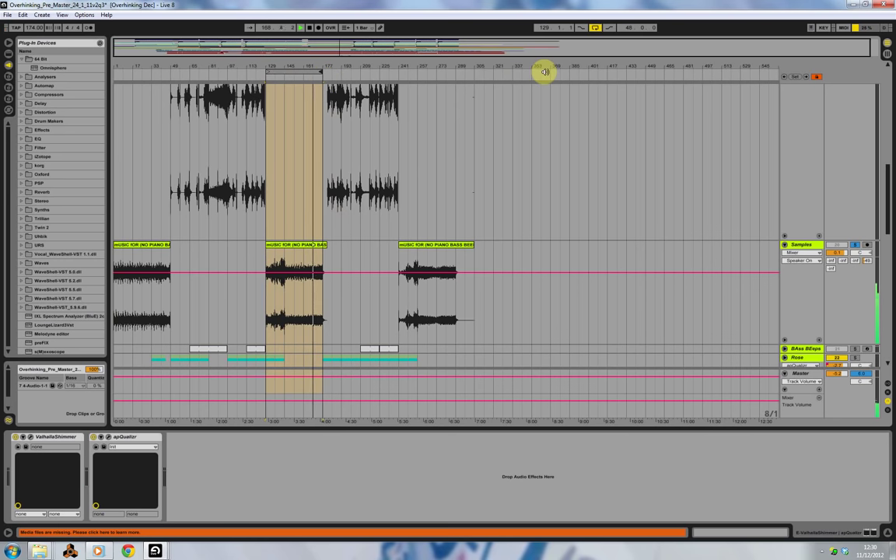
# Slide the 32-bar loop brace along the ruler so it starts at bar 257
pyautogui.moveTo(266, 73); pyautogui.dragTo(286, 74)
pyautogui.scroll(-2, 381, 362)
pyautogui.scroll(-1, 350, 338)
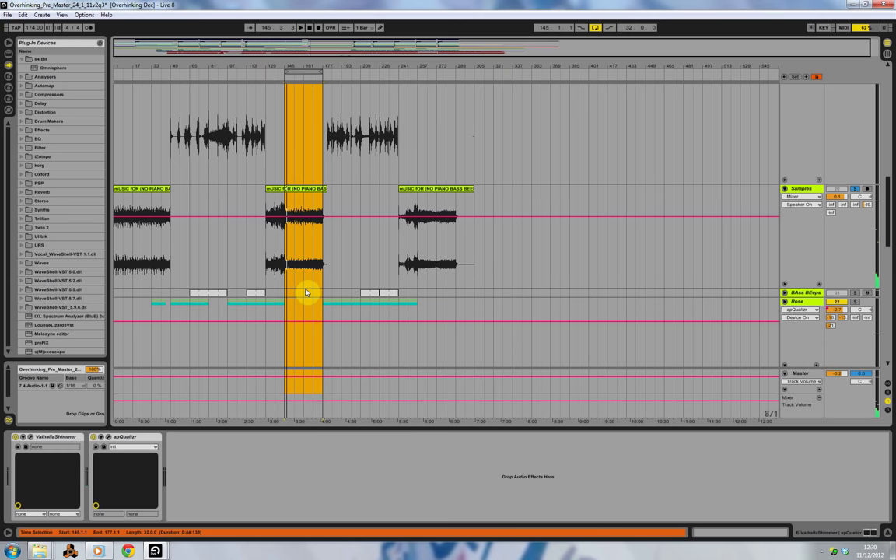
pyautogui.scroll(-10, 306, 292)
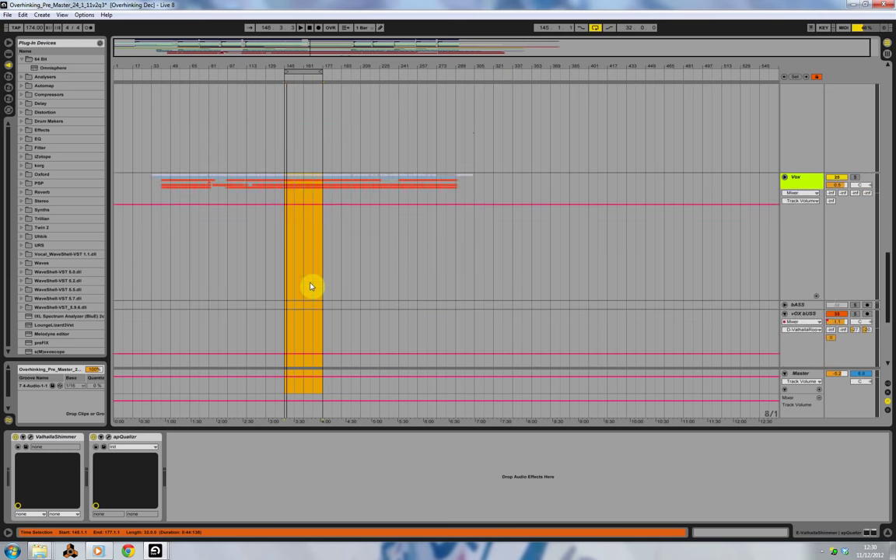
pyautogui.scroll(-3, 309, 286)
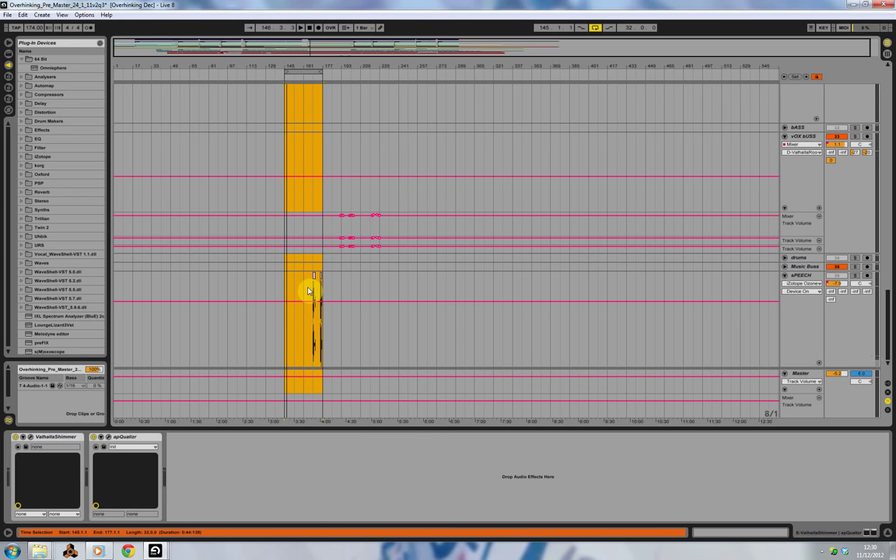
pyautogui.scroll(5, 315, 141)
pyautogui.scroll(3, 313, 187)
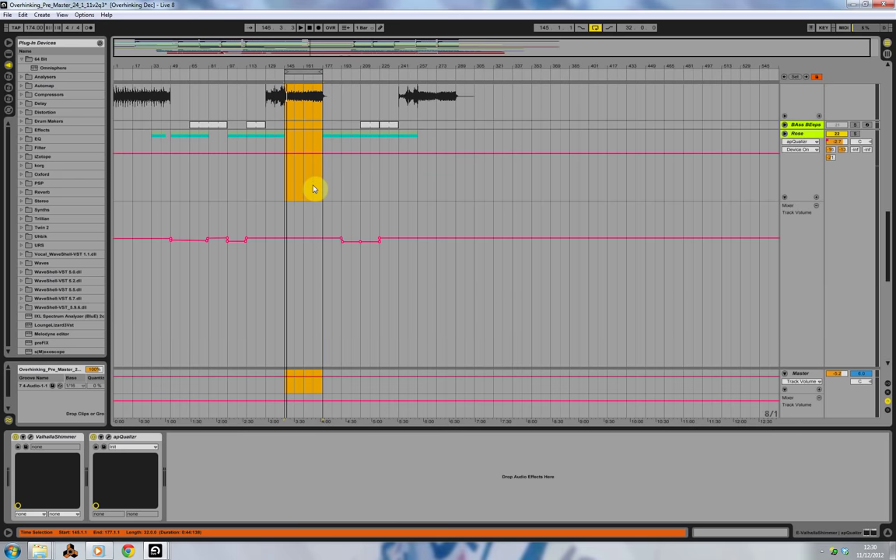
pyautogui.scroll(1, 300, 186)
pyautogui.moveTo(290, 71); pyautogui.dragTo(431, 72)
# Play the 32-bar loop from bar 257, then stop around bar 285
pyautogui.click(300, 28)
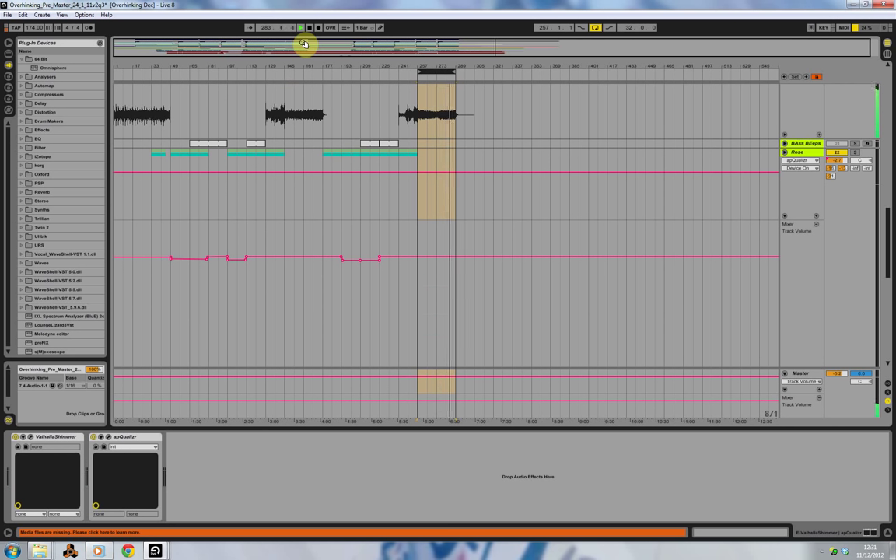
pyautogui.click(311, 29)
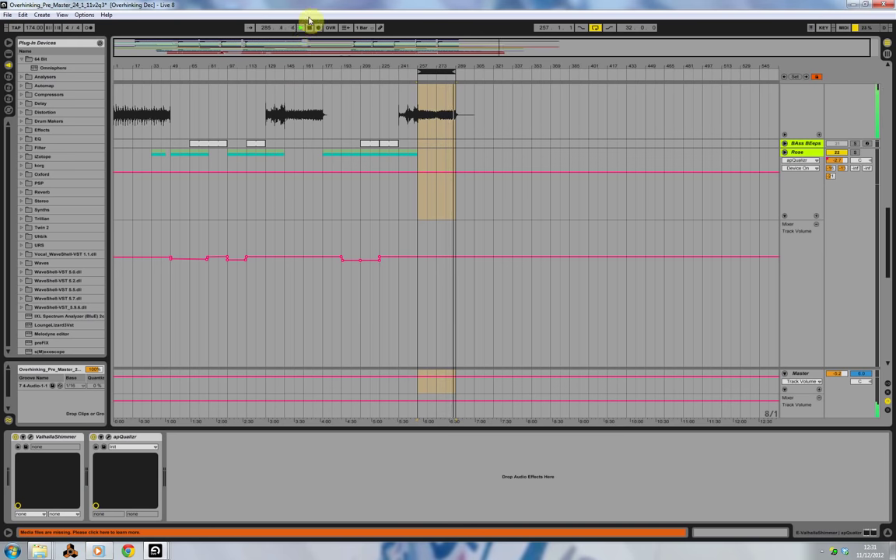